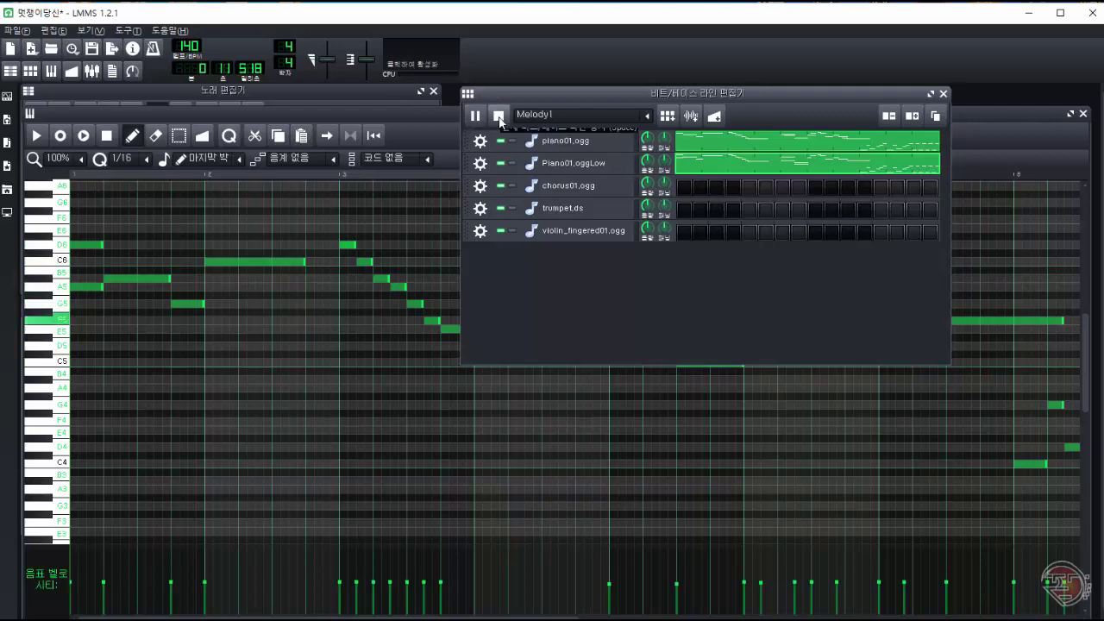
Mute the trumpet.ds track and audition the Melody1 pattern.
click(499, 118)
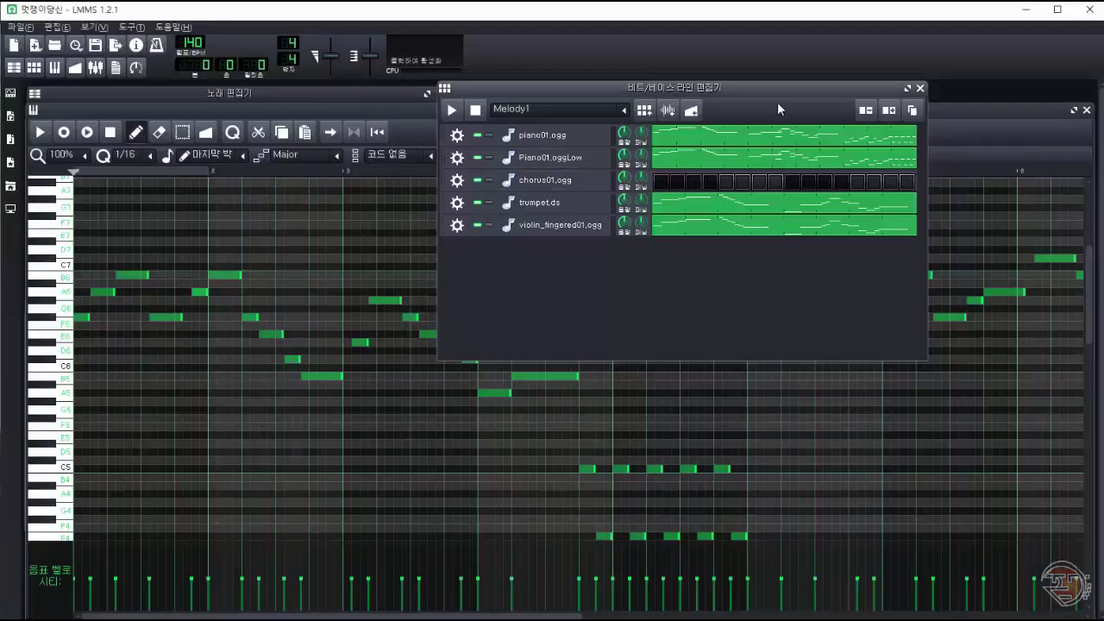
click(477, 202)
click(476, 224)
click(477, 224)
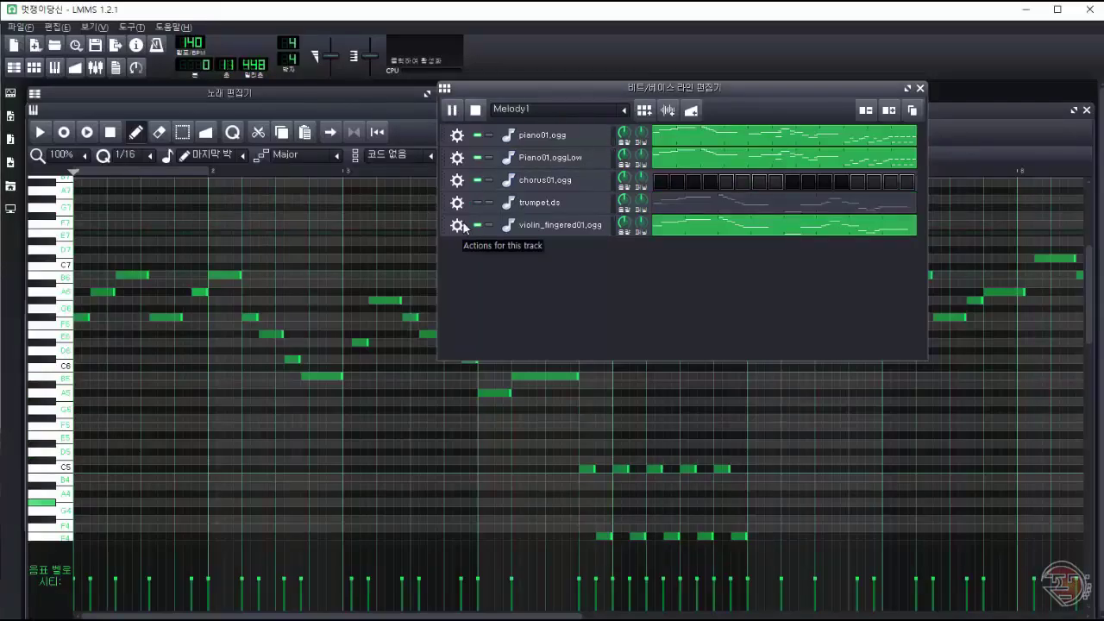
key(space)
In Melody1's piano01.ogg pattern, shorten the D#5 note in bar 5 to an eighth and lengthen the E5, F#5 and A5 notes after it.
double_click(796, 136)
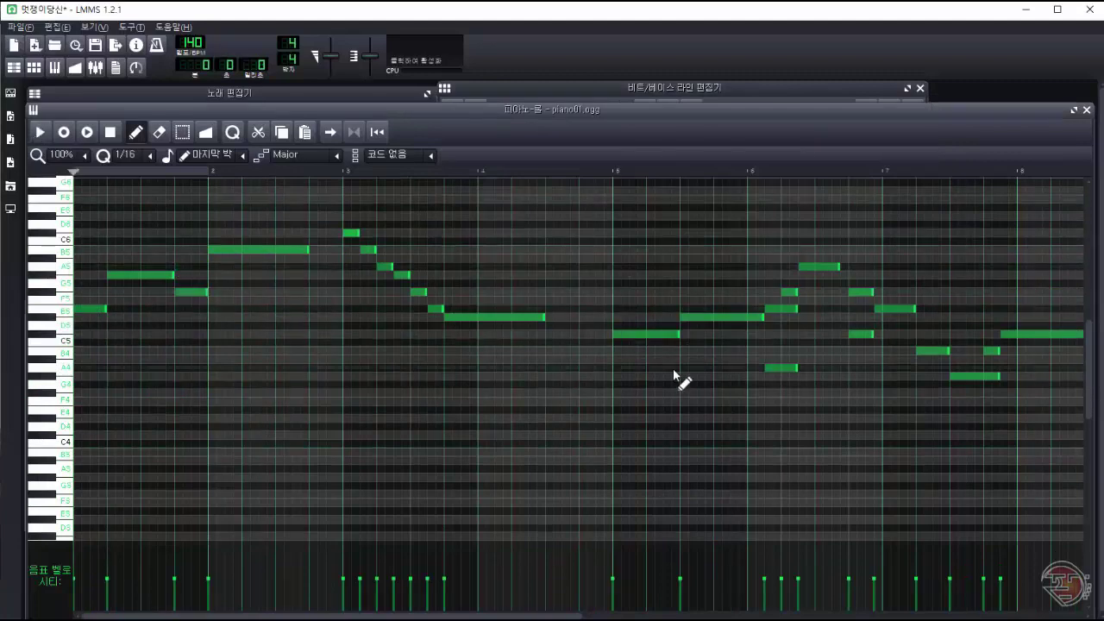
drag(762, 318, 694, 318)
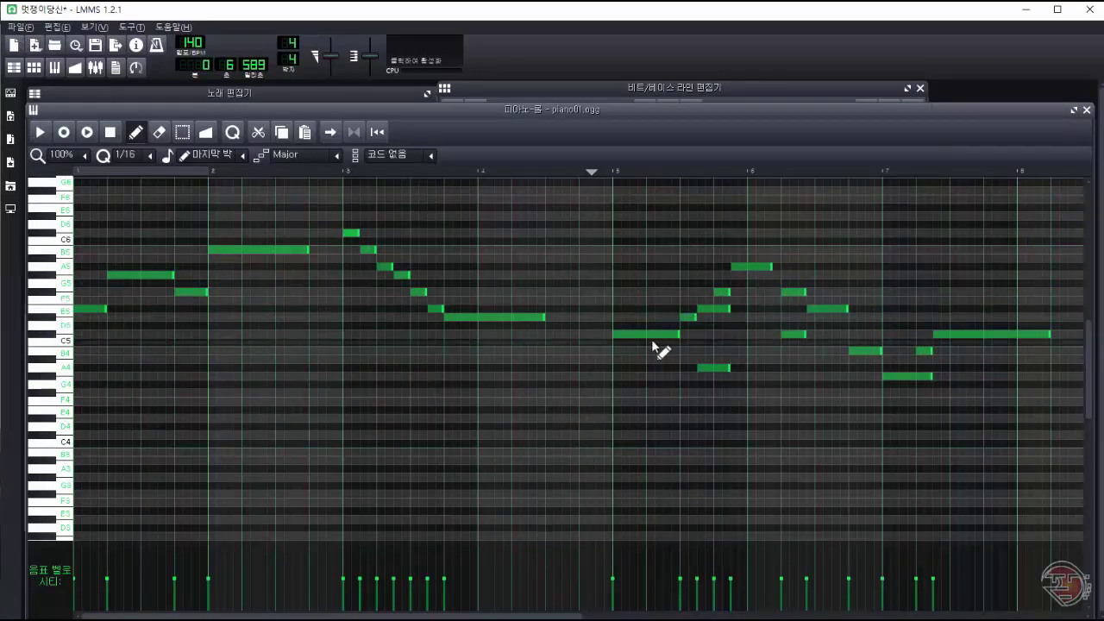
shift+click(727, 311)
drag(771, 267, 804, 267)
key(space)
drag(728, 292, 737, 292)
drag(729, 309, 737, 308)
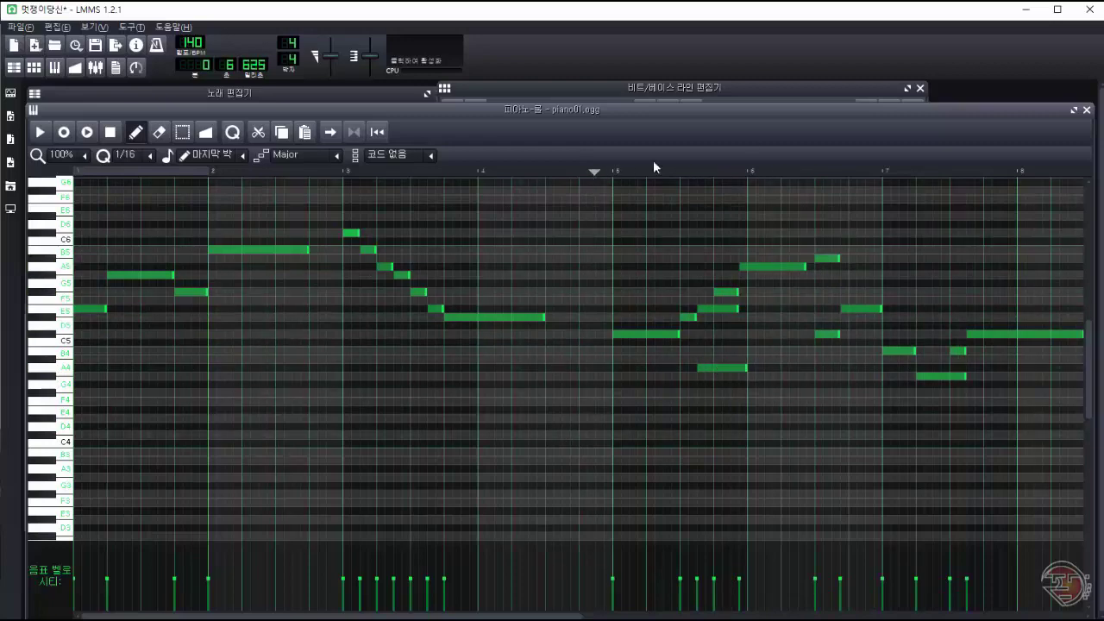
Audition from just before bar 5 and lengthen the stacked A#5 and C#5 notes in bar 6 by one sixteenth.
key(space)
click(597, 172)
key(space)
drag(838, 258, 846, 259)
drag(839, 333, 846, 333)
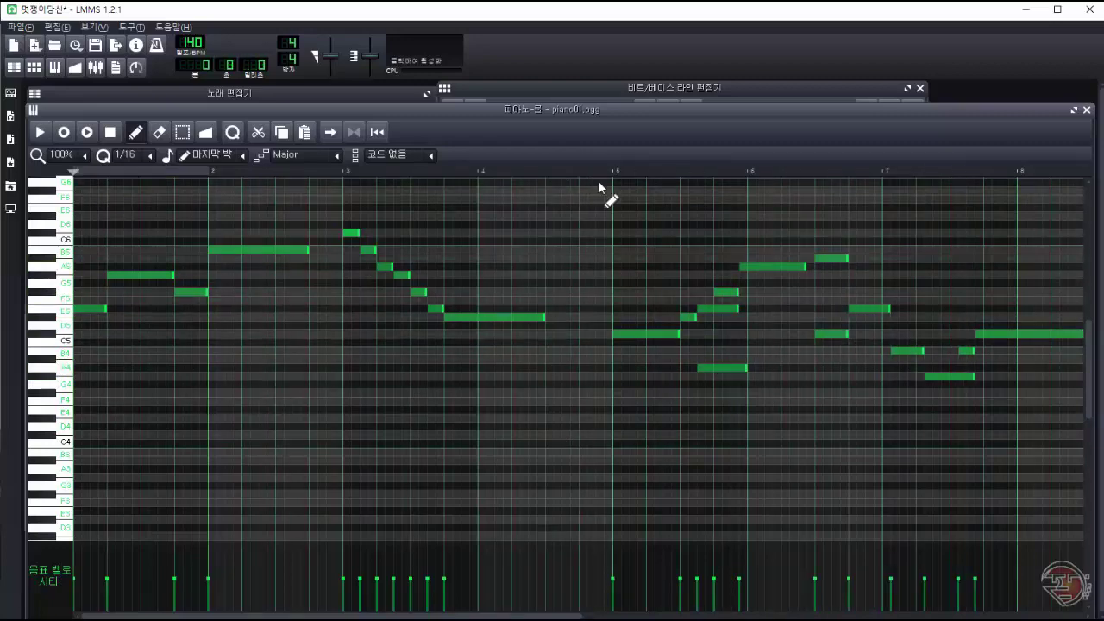
Lengthen the A#5 note in bar 6 by one more sixteenth and shorten the following E5 note to end at bar 7.
click(592, 172)
key(space)
key(space)
drag(846, 259, 855, 259)
drag(895, 309, 876, 311)
drag(914, 352, 910, 353)
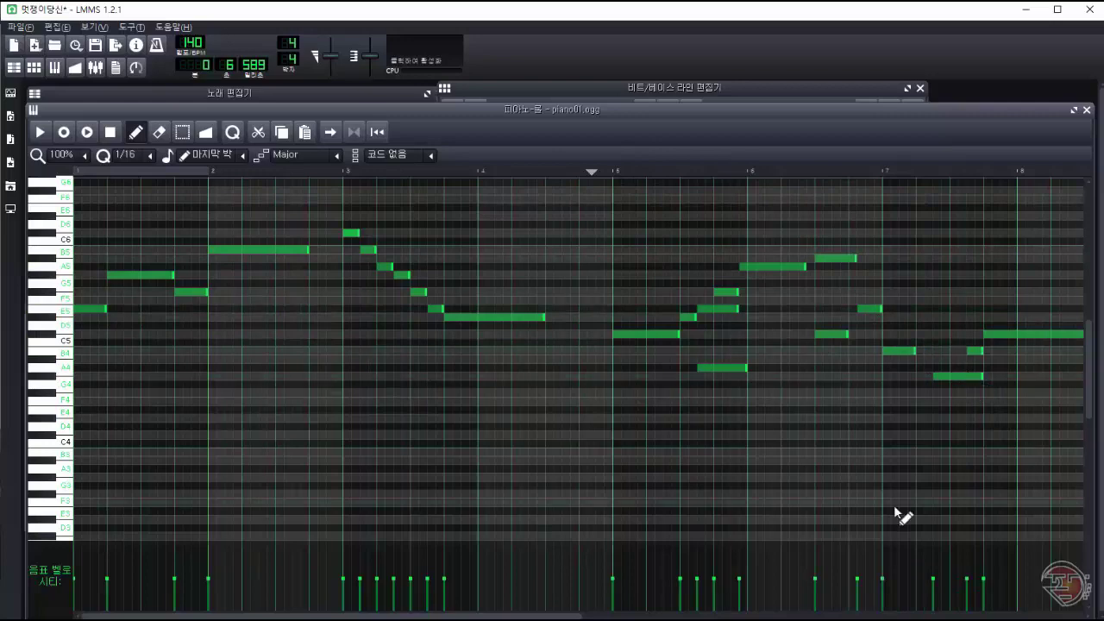
Rework the phrase ending in bar 7: shorten the G#4 note, raise the short note to C#5 and lower the long note to B4.
drag(517, 615, 603, 615)
drag(588, 334, 596, 333)
key(space)
key(space)
click(331, 172)
drag(216, 615, 433, 616)
drag(336, 376, 329, 316)
drag(338, 317, 371, 350)
drag(328, 316, 328, 334)
drag(362, 616, 295, 616)
click(122, 173)
key(space)
Raise the lower stacked note in bar 6 to F#5 and delete the A4 note beneath the bar 5 run.
drag(384, 333, 384, 292)
key(space)
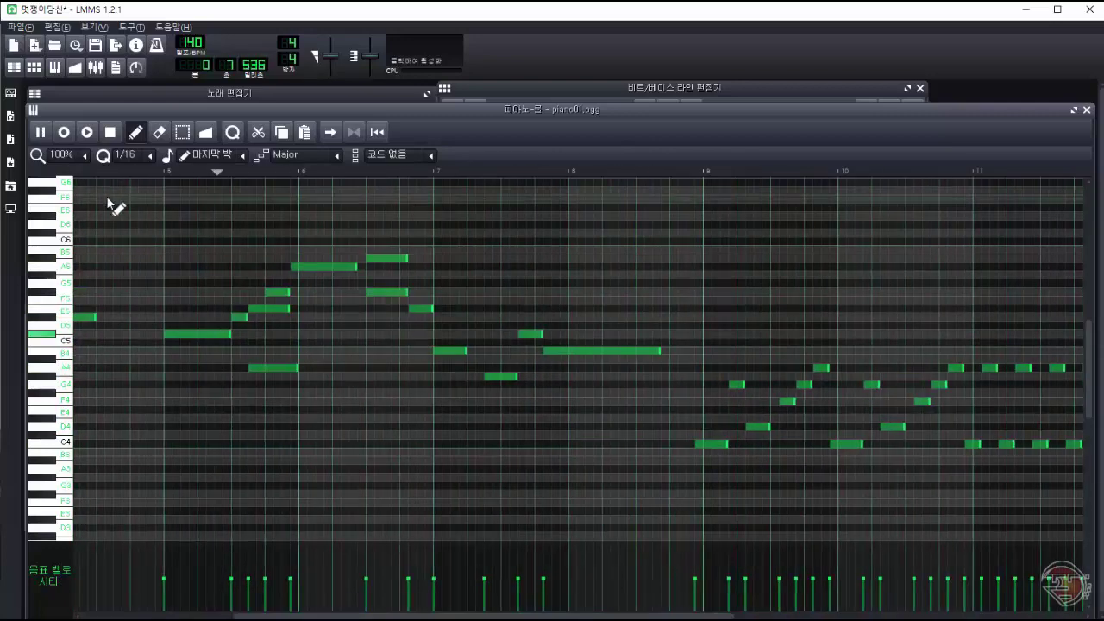
right_click(274, 367)
drag(483, 616, 331, 616)
click(129, 172)
key(space)
Replace the notes in Melody1's Piano01.oggLow pattern with a copy of the piano01.ogg notes, moved up two semitones.
click(707, 88)
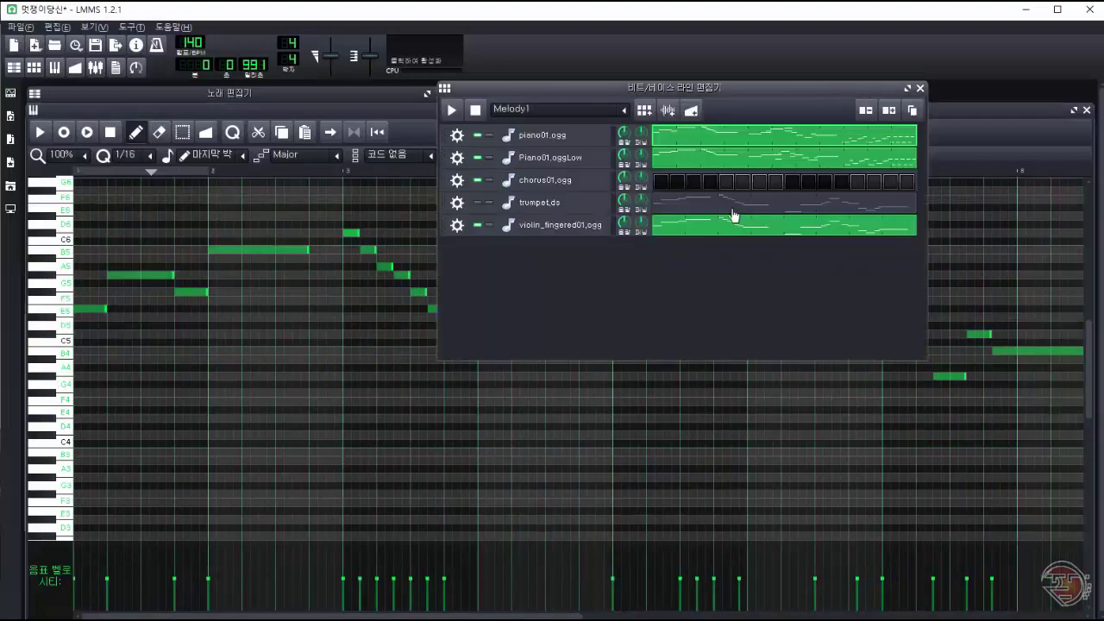
click(385, 114)
key(ctrl+a)
key(ctrl+c)
click(707, 87)
double_click(785, 158)
key(ctrl+a)
key(Delete)
key(ctrl+v)
drag(776, 263, 767, 248)
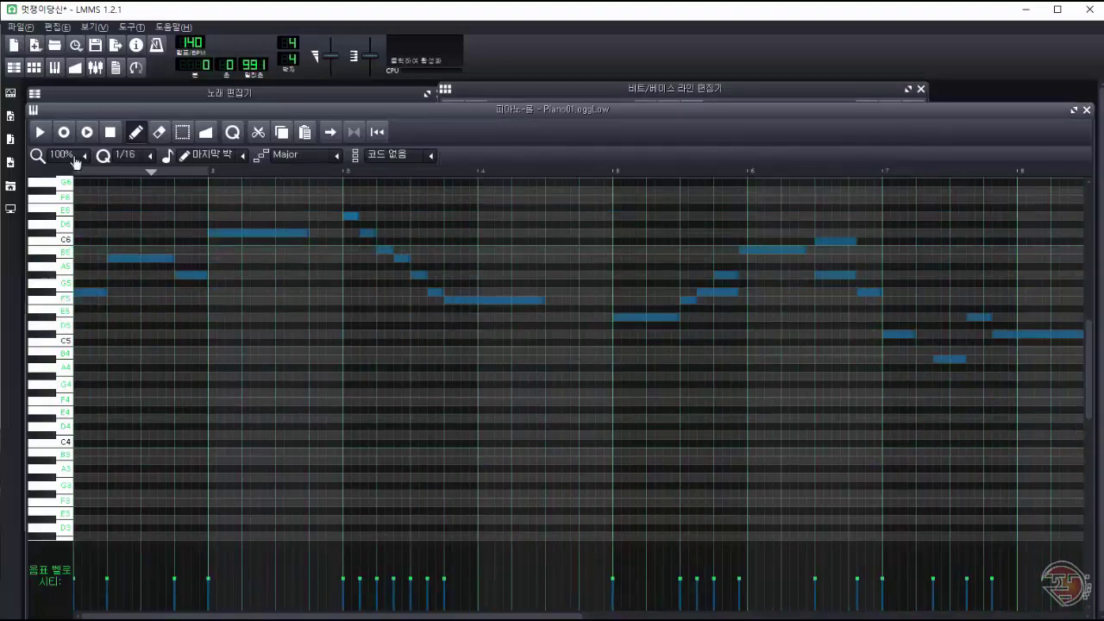
Mute the violin_fingered01.ogg track and audition the Melody1 pattern with only the piano parts.
click(692, 89)
click(451, 111)
click(476, 226)
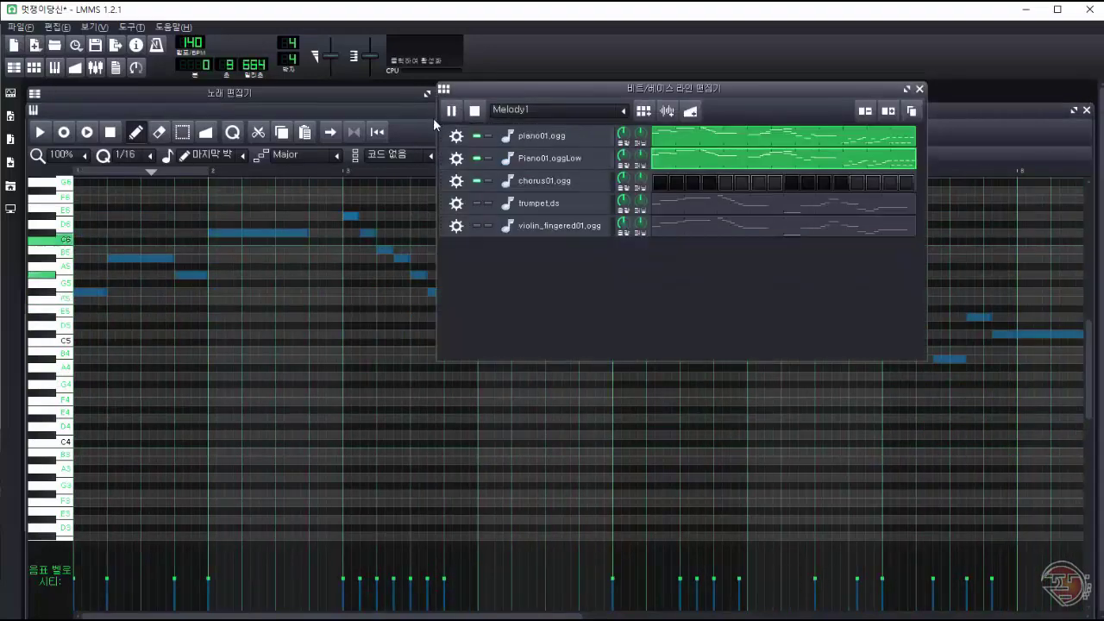
key(space)
In Melody2's piano01.ogg pattern, repitch the bar 1 notes with a G6 and B5 opening chord and an F#6, and lengthen bar 3's B5 note.
double_click(776, 138)
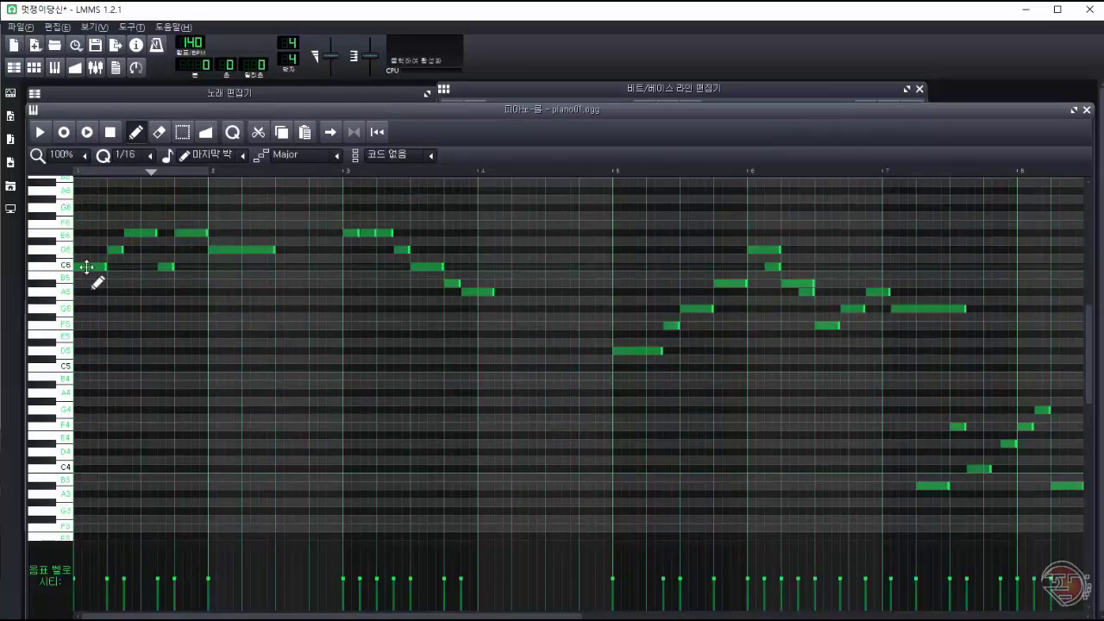
key(space)
key(space)
drag(86, 267, 983, 371)
drag(91, 216, 91, 198)
drag(94, 250, 95, 259)
drag(89, 258, 90, 275)
drag(141, 224, 140, 215)
shift+drag(456, 275, 473, 274)
key(space)
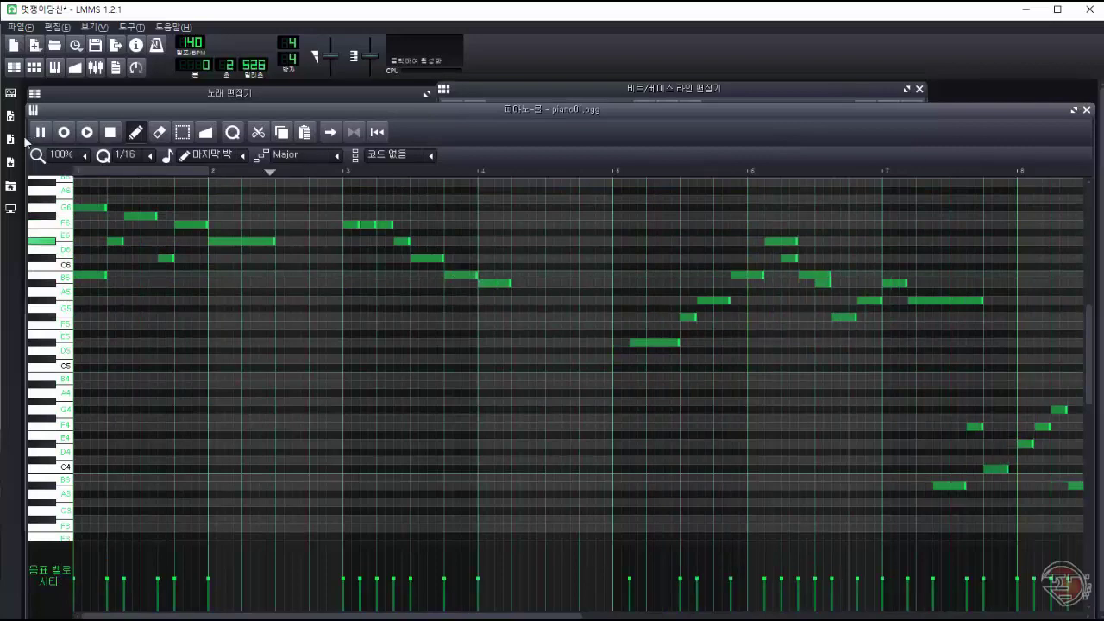
Try shortening the F#6 note in bar 1 by one sixteenth, audition it, and undo the change.
shift+drag(157, 215, 148, 216)
key(space)
key(ctrl+z)
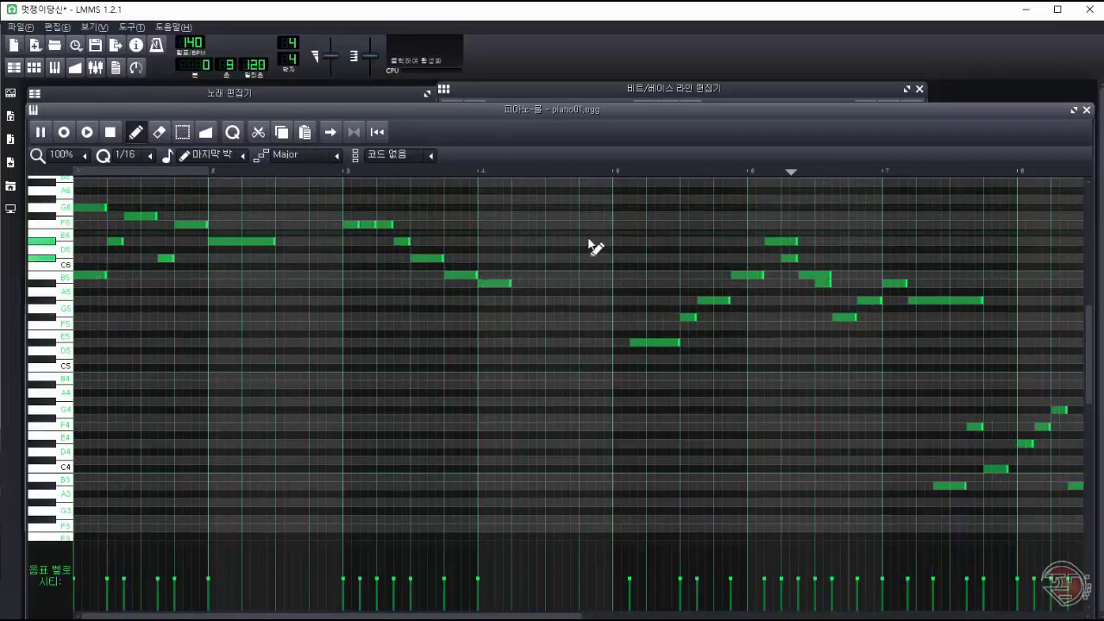
Audition the second phrase and tighten the rising notes in bars 5 and 6 up to the F6 note.
key(space)
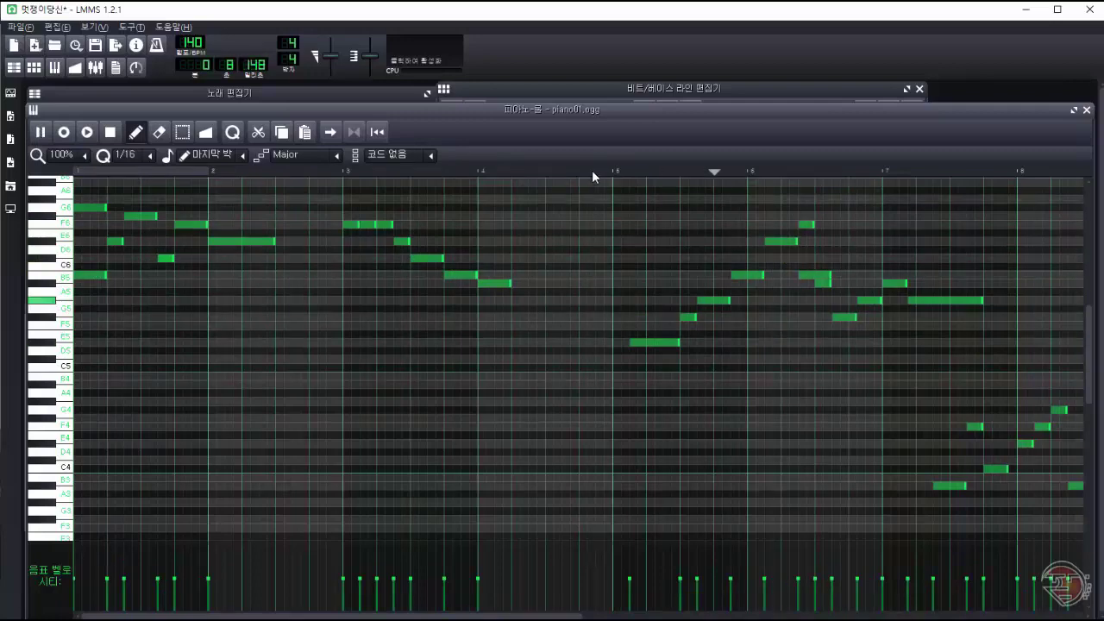
key(space)
drag(729, 300, 740, 276)
drag(770, 241, 757, 241)
drag(781, 225, 769, 225)
key(space)
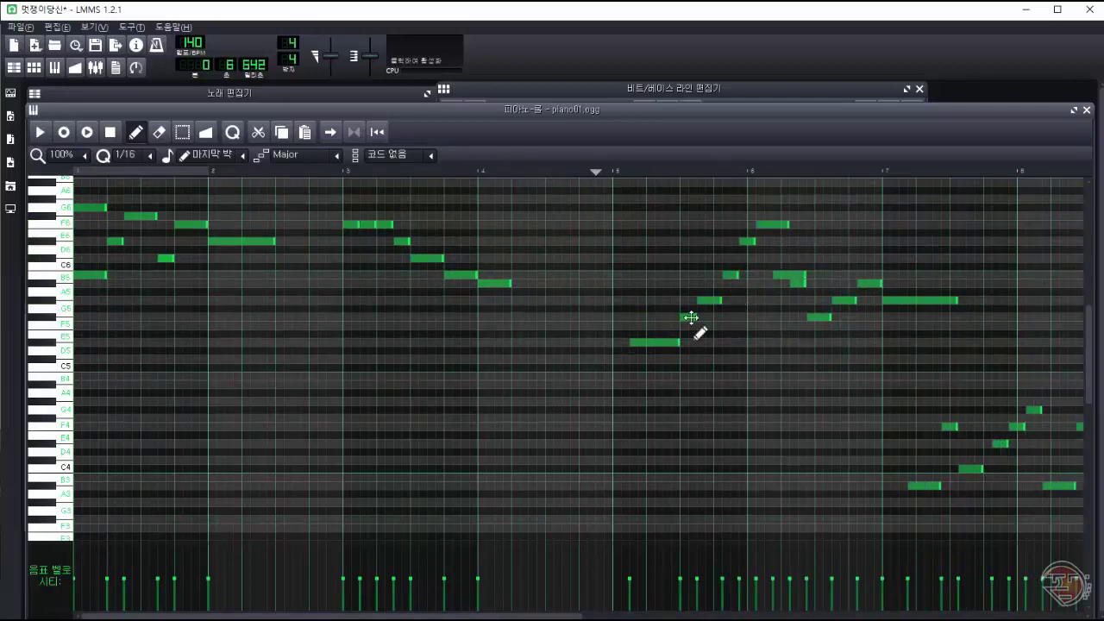
Lengthen the B5 and D#6 notes in the rising run and retime the F#5 and G#5 notes leading into bar 7.
drag(735, 276, 952, 330)
key(space)
drag(927, 300, 936, 300)
click(570, 173)
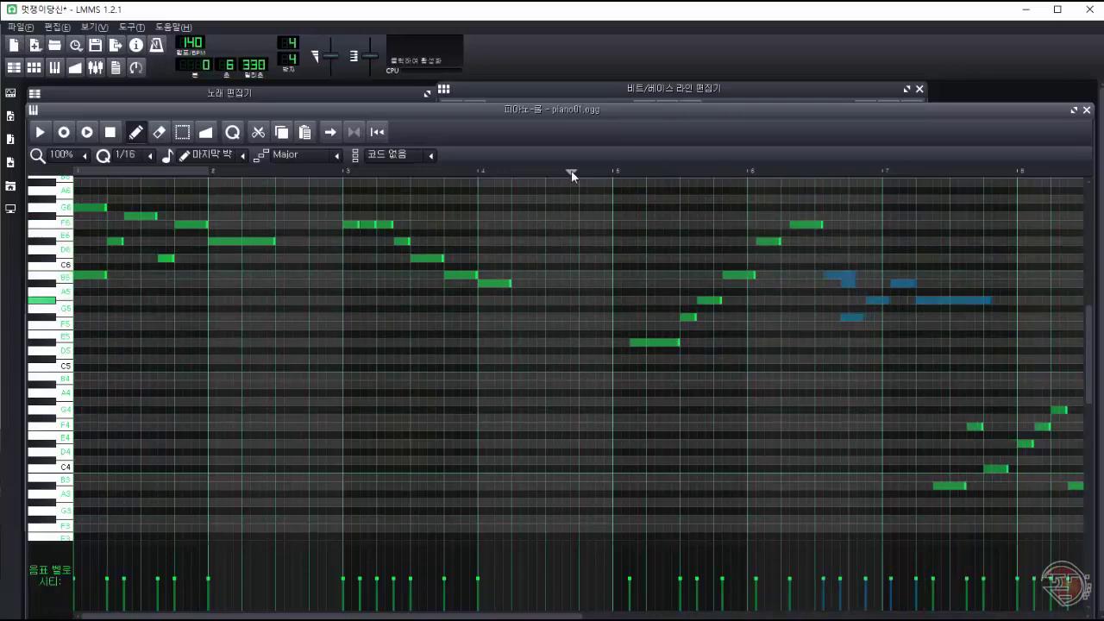
click(883, 315)
drag(854, 317, 898, 301)
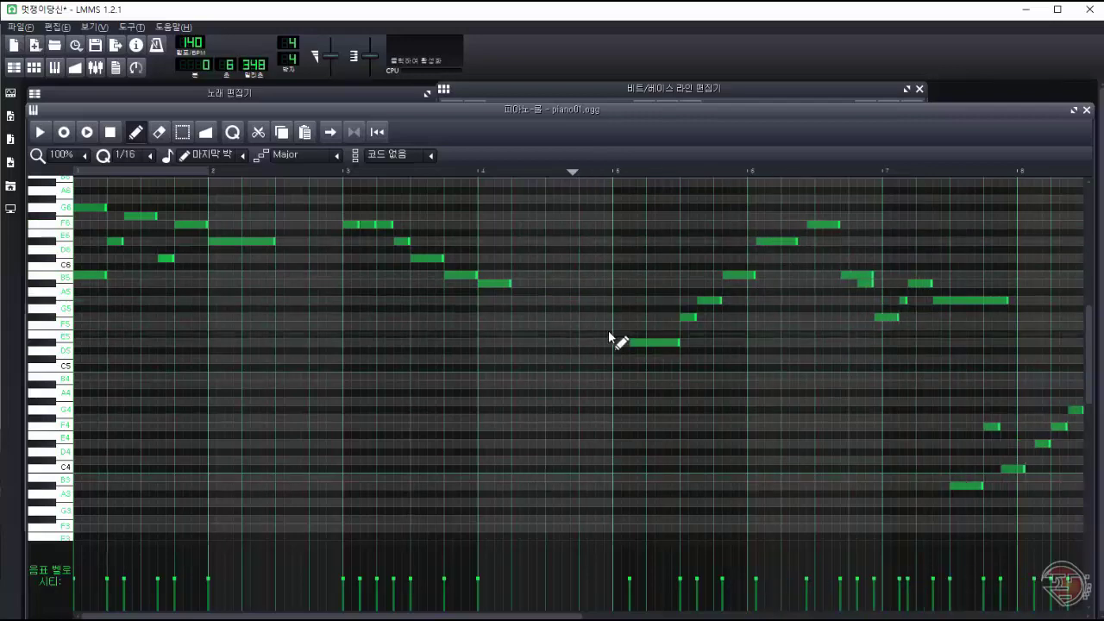
Lengthen the short G#5 note at bar 7 by one sixteenth and shift the second phrase to start exactly on bar 5.
key(space)
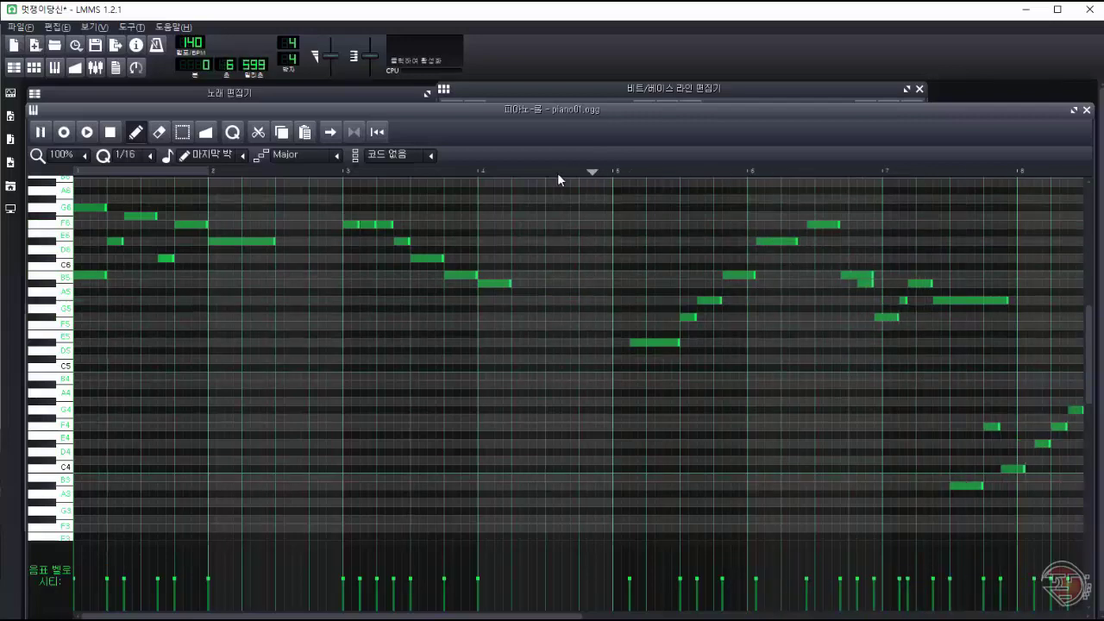
drag(907, 299, 916, 299)
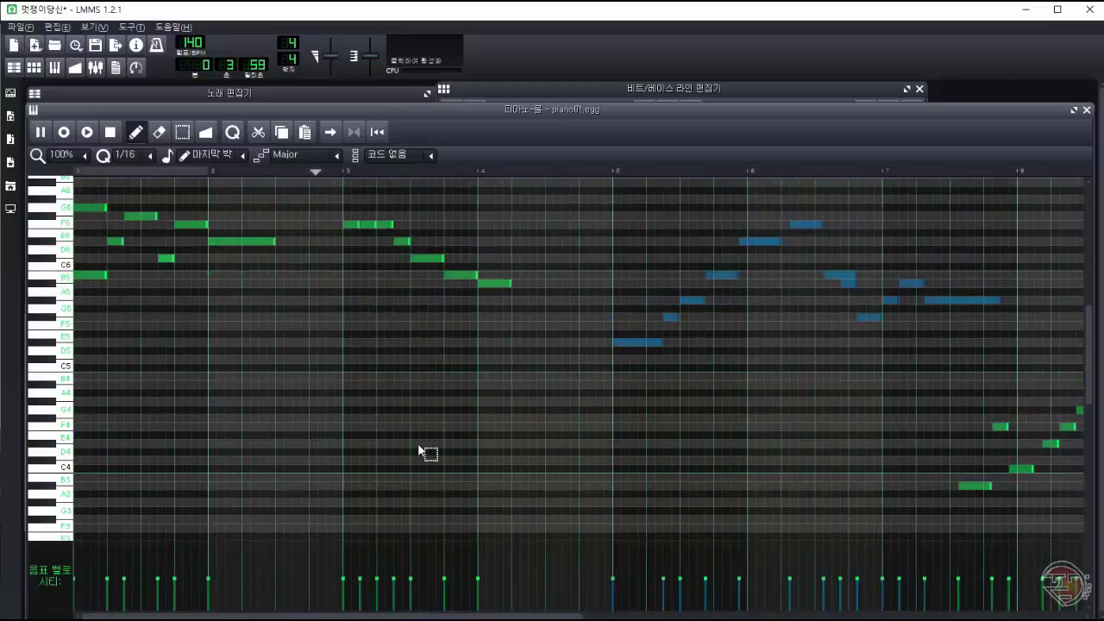
key(space)
Lengthen the F6 and F#5 notes in bar 6 and change the stacked B5 note between them to a short C#6.
key(space)
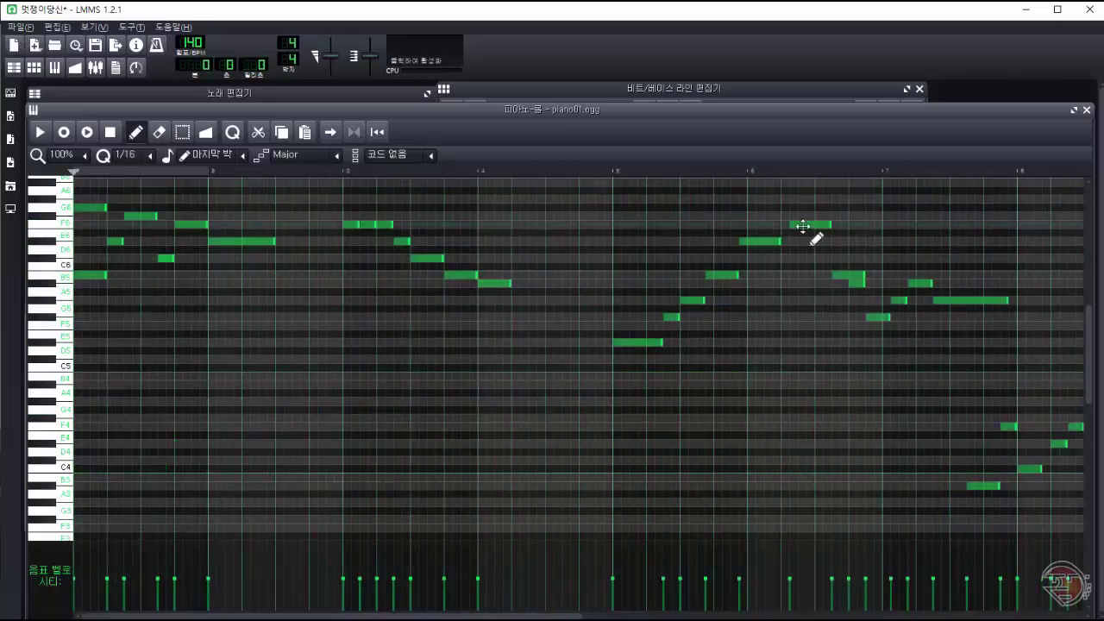
key(space)
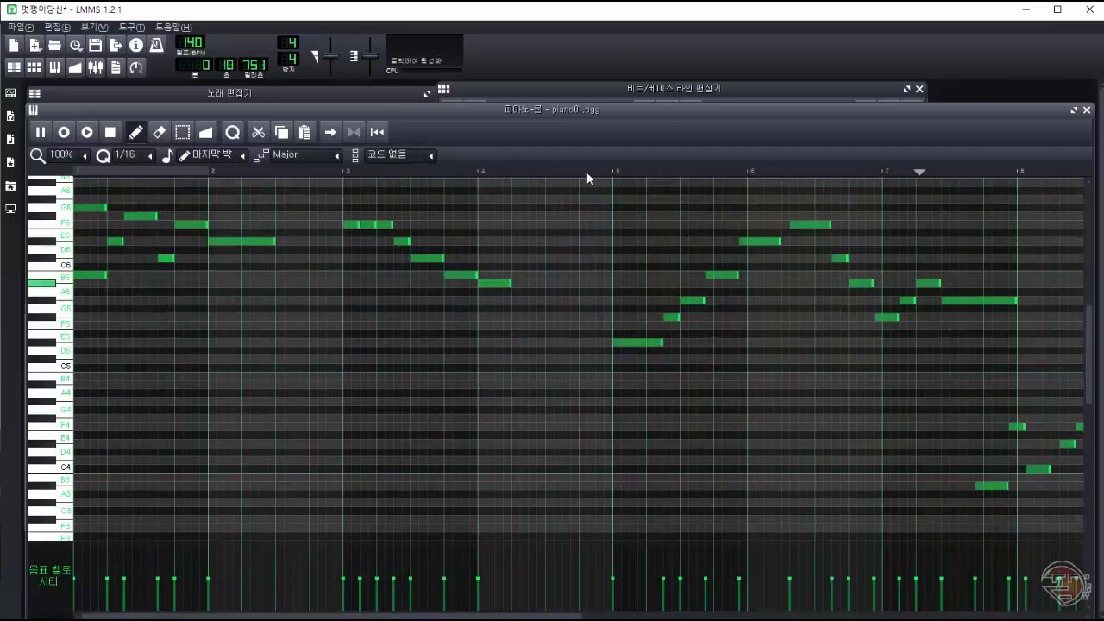
key(space)
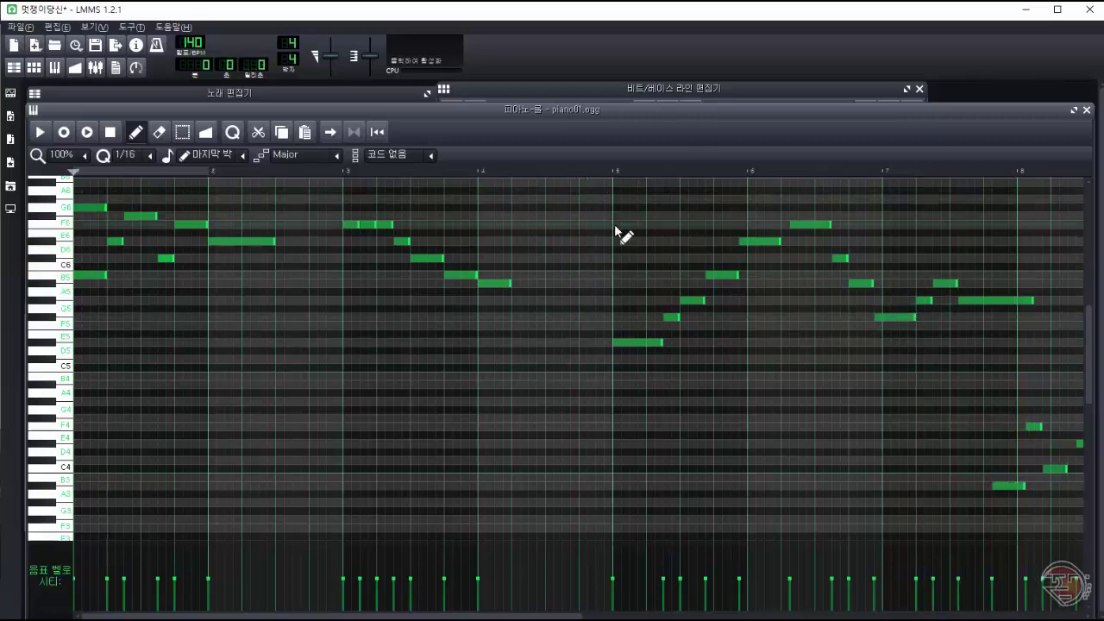
Update Melody2's Piano01.oggLow pattern with the reworked lead notes and audition the pattern.
click(559, 87)
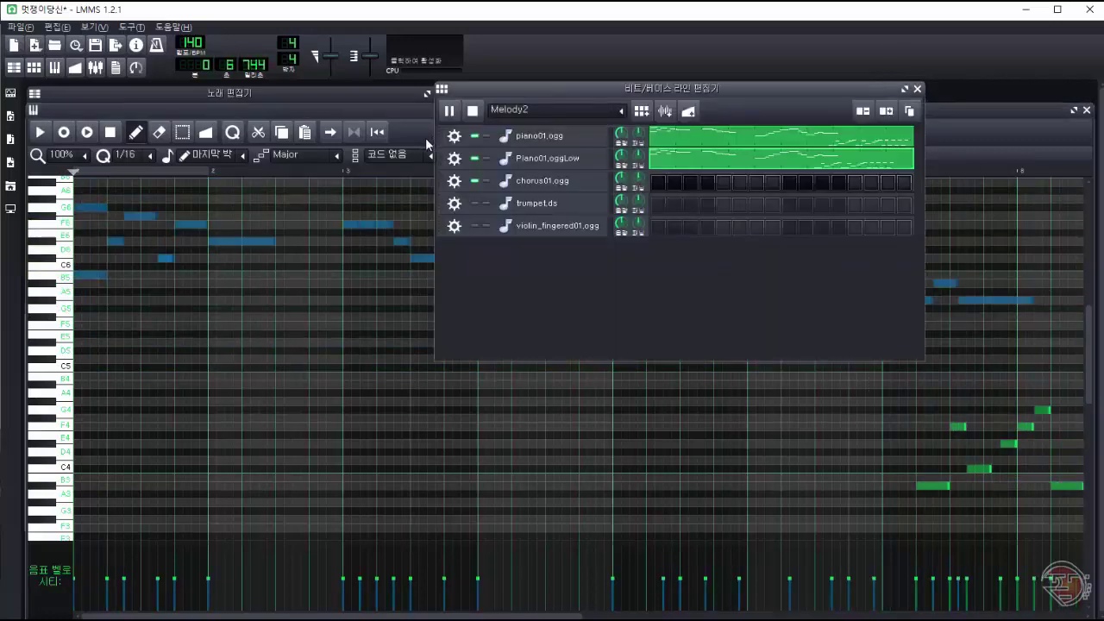
click(448, 110)
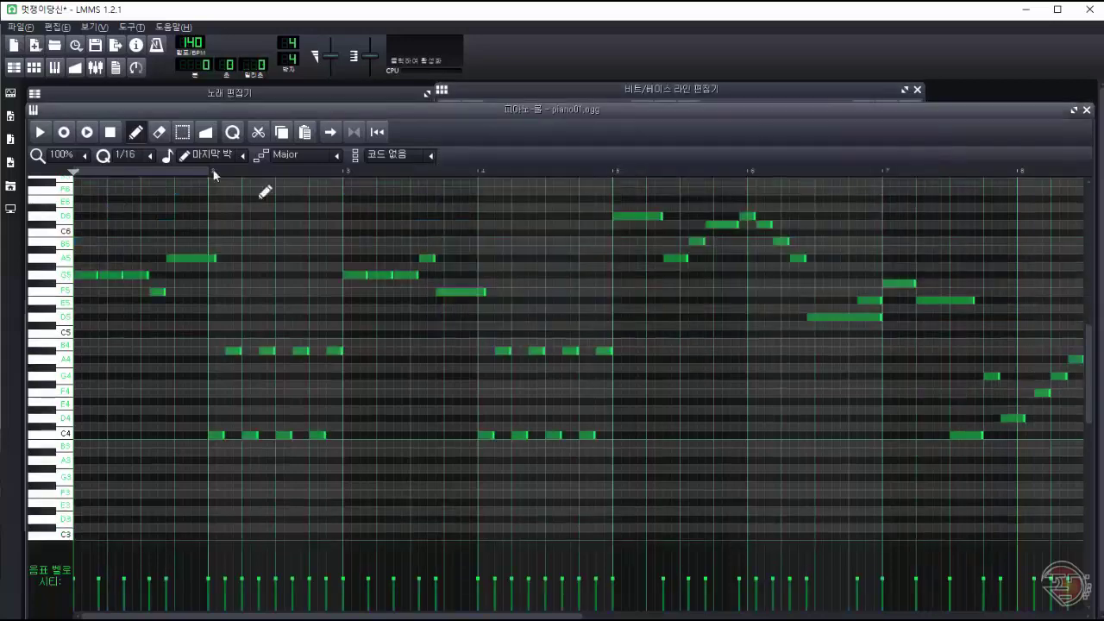
Transpose all notes in Melody3's piano01.ogg pattern up one semitone.
click(40, 132)
click(109, 132)
drag(80, 209, 1079, 449)
drag(516, 616, 616, 616)
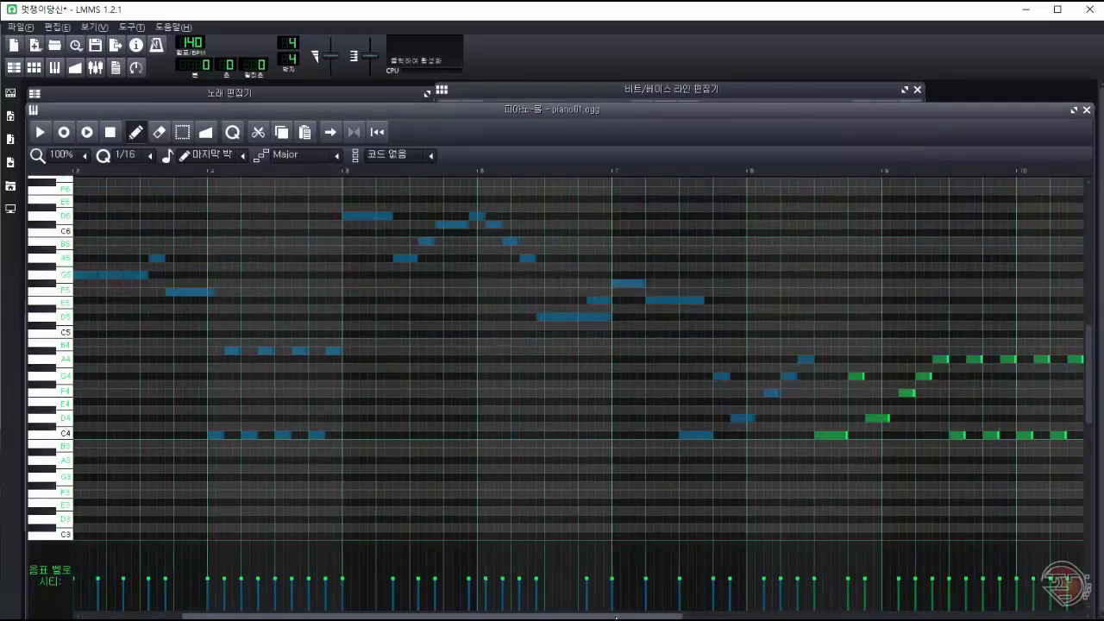
click(398, 312)
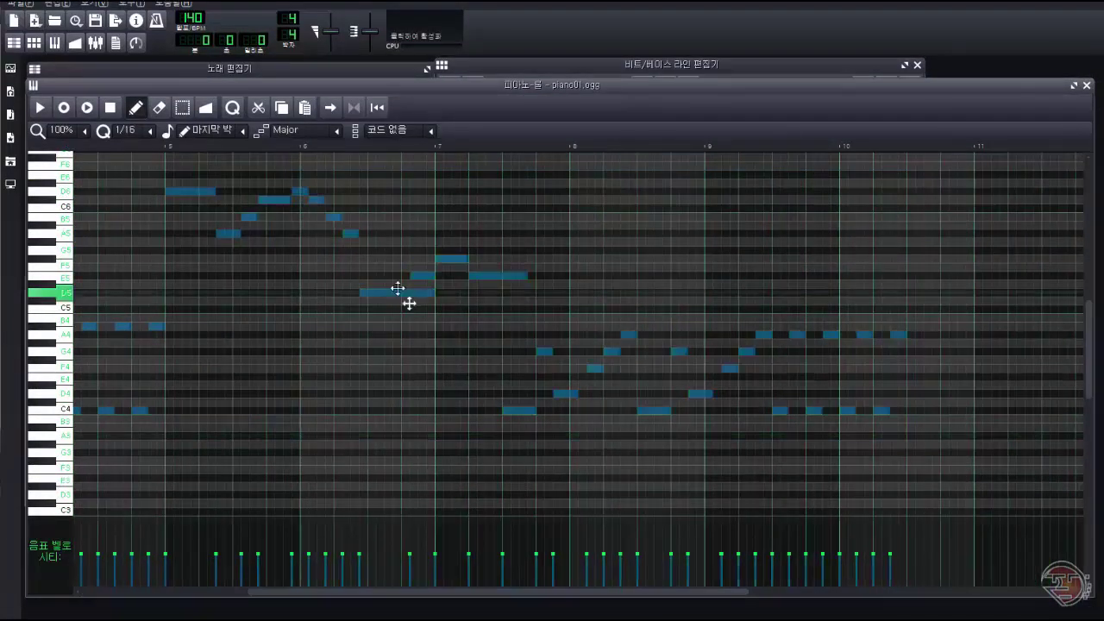
drag(397, 288, 397, 280)
drag(526, 592, 360, 588)
ctrl+click(399, 380)
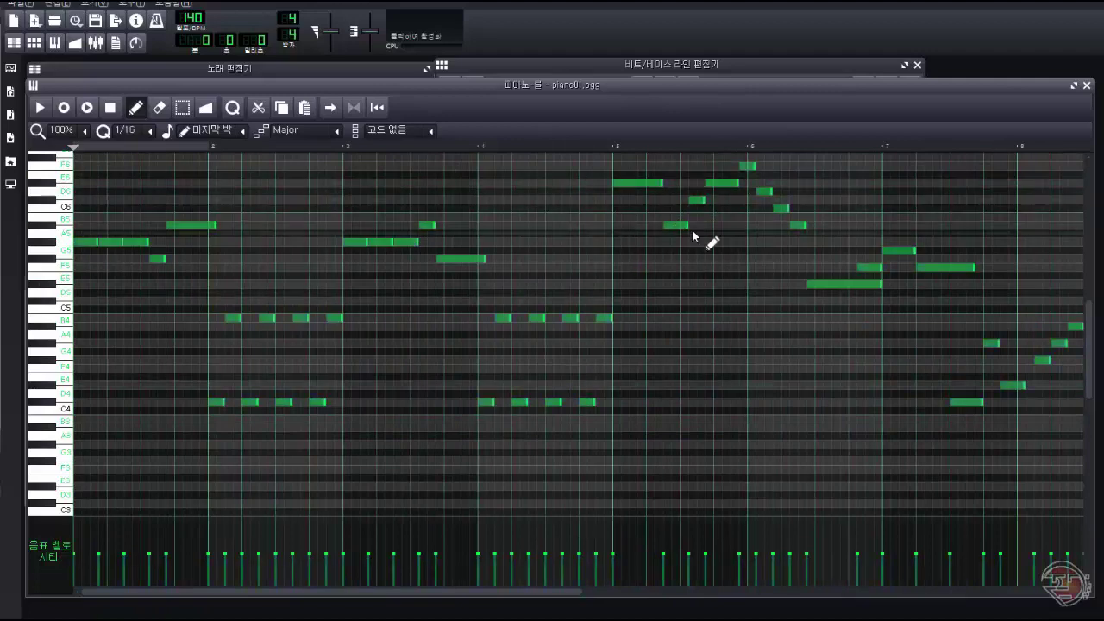
Raise the first note of bar 7 to G#5 and audition the phrase.
drag(900, 251, 900, 244)
key(space)
drag(845, 284, 815, 286)
key(space)
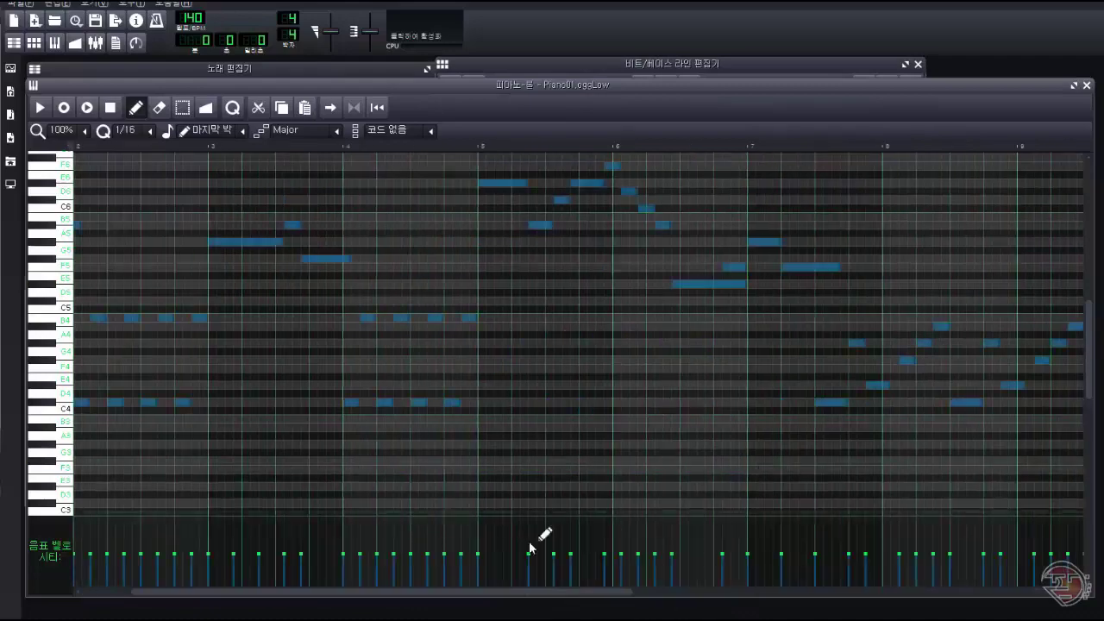
Audition the Melody3 pattern with both piano tracks.
drag(528, 593, 476, 595)
click(483, 65)
click(450, 87)
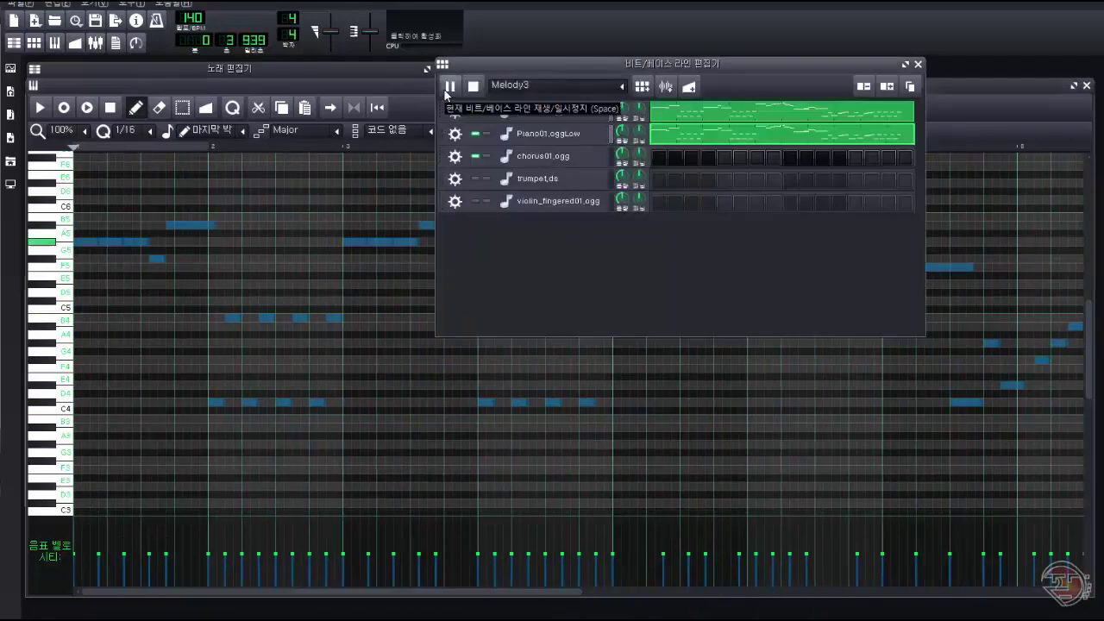
click(473, 88)
click(450, 87)
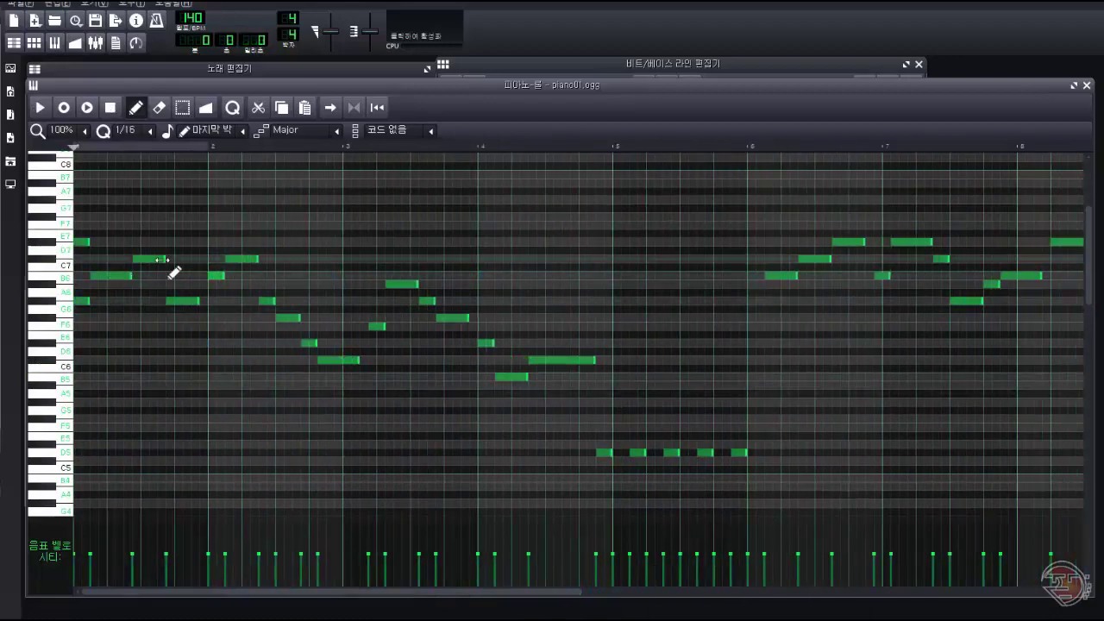
In the next piano01.ogg pattern, retime the G#6 and F#6 notes in bars 1 and 2 and add an A#6 note beneath the C#7.
click(161, 258)
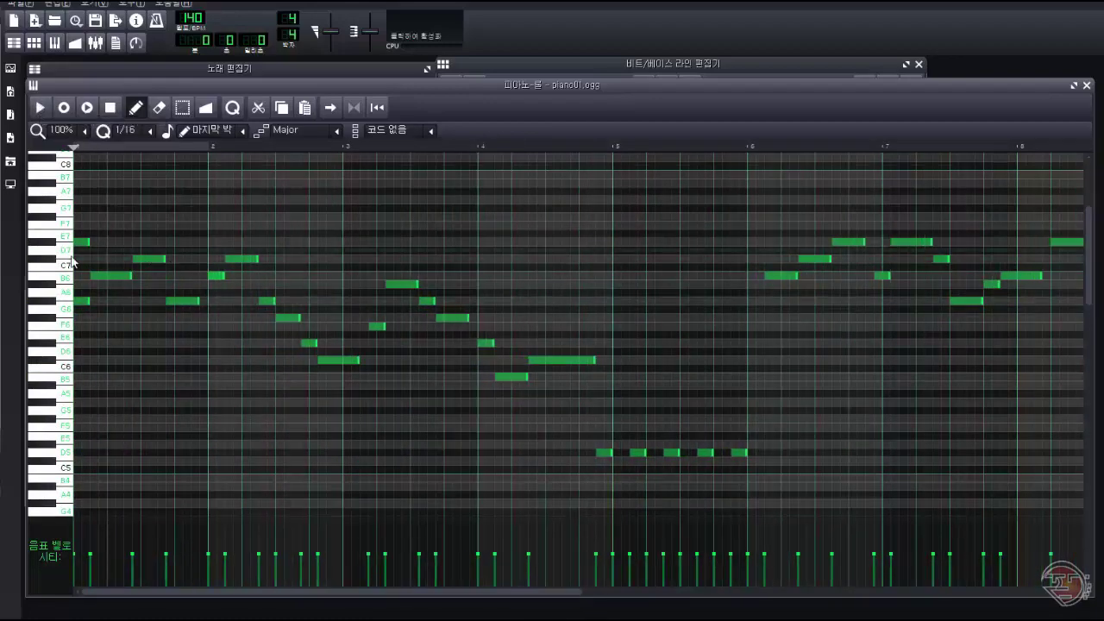
drag(197, 302, 188, 303)
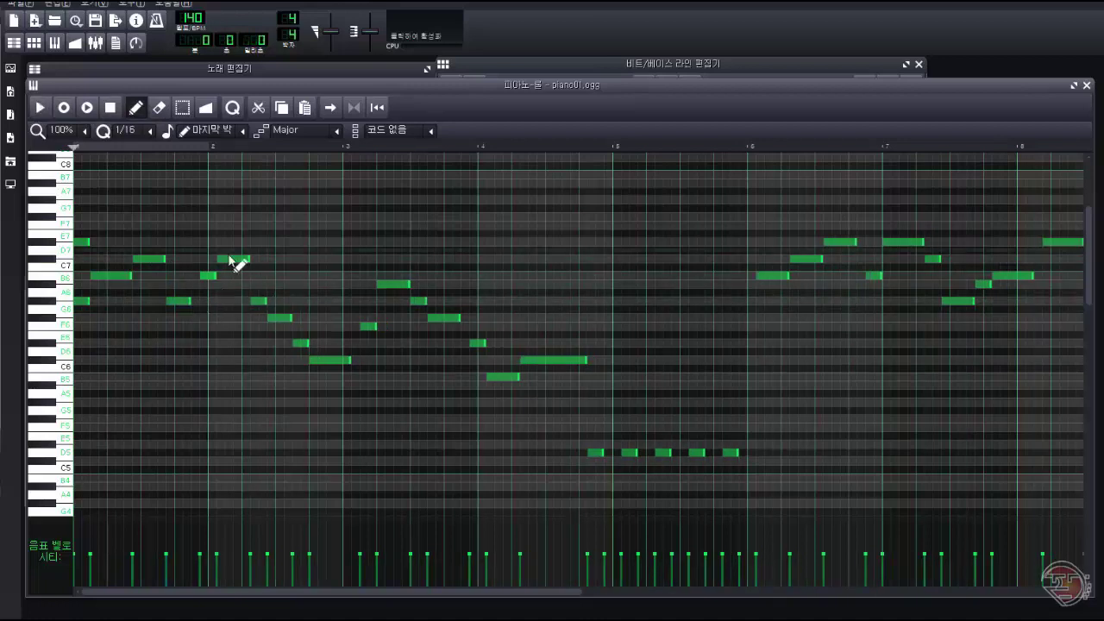
click(228, 300)
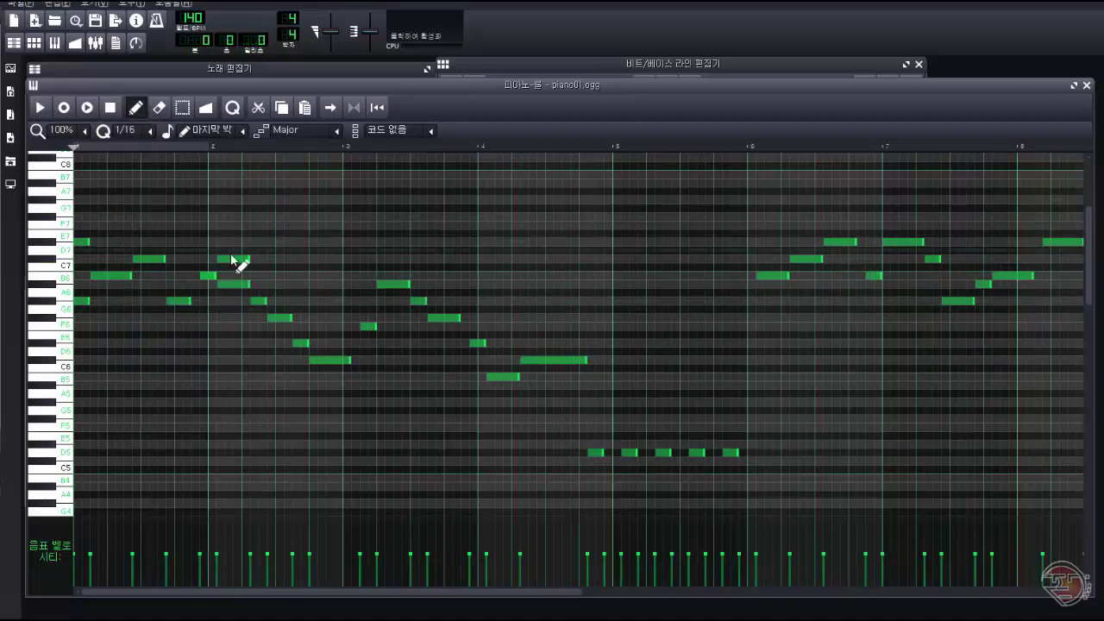
drag(289, 319, 307, 344)
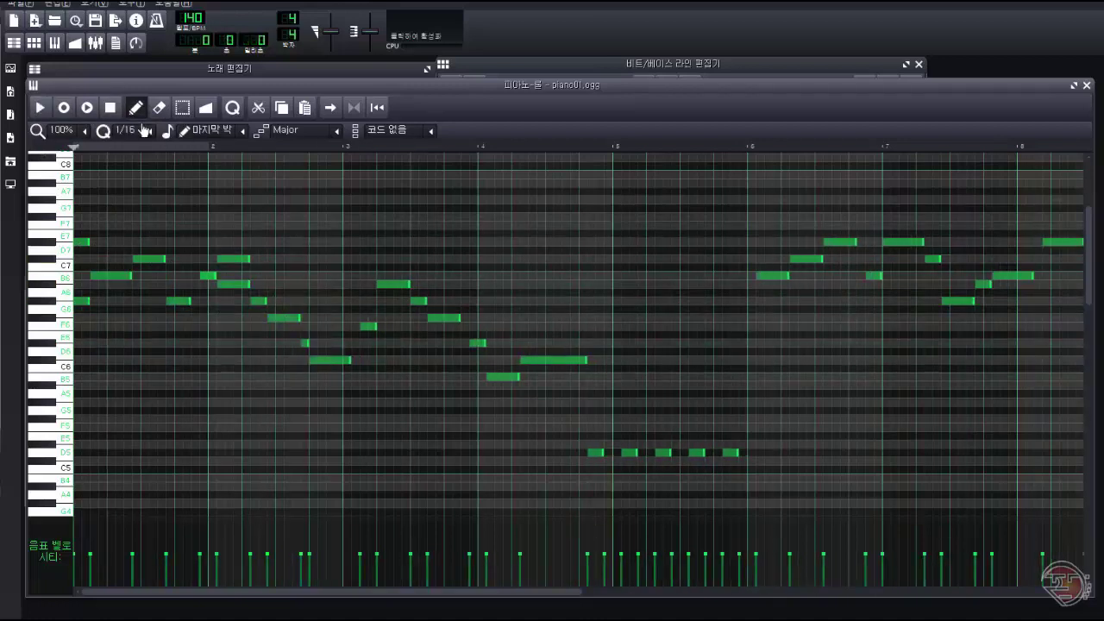
Undo the last note-length change in bar 2 and audition the piano01.ogg pattern.
key(ctrl+z)
key(space)
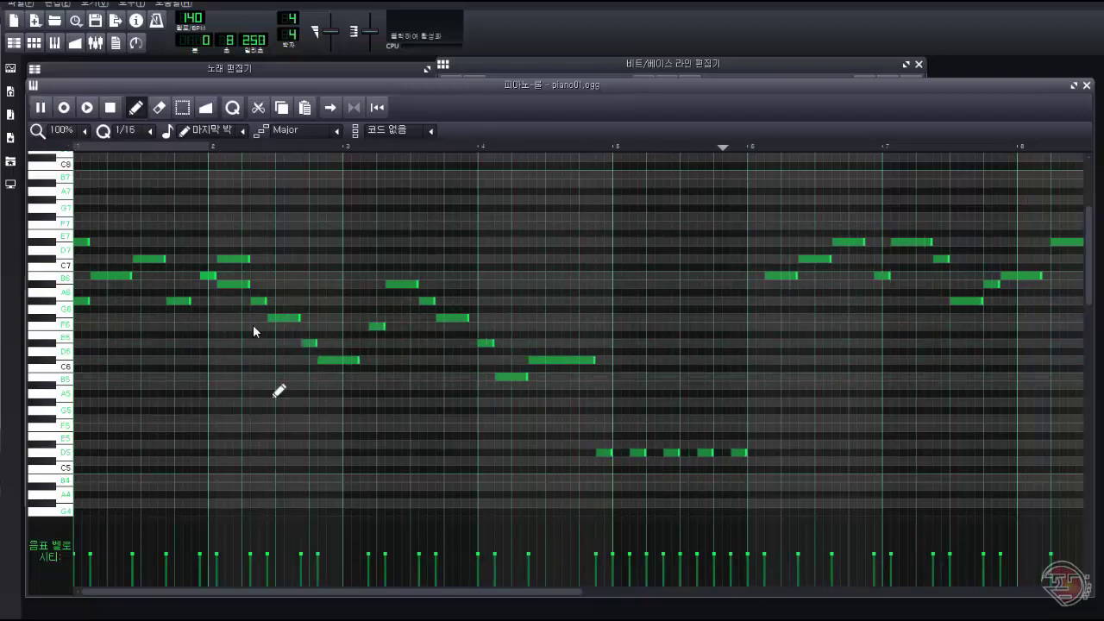
drag(103, 591, 293, 591)
key(space)
In bars 6 and 7, raise the D#7 notes to F7 and the B6 between them to F#7, and lower the short C#7 to A#6.
drag(714, 592, 740, 591)
key(space)
key(space)
drag(396, 260, 398, 283)
key(space)
key(space)
drag(483, 591, 454, 591)
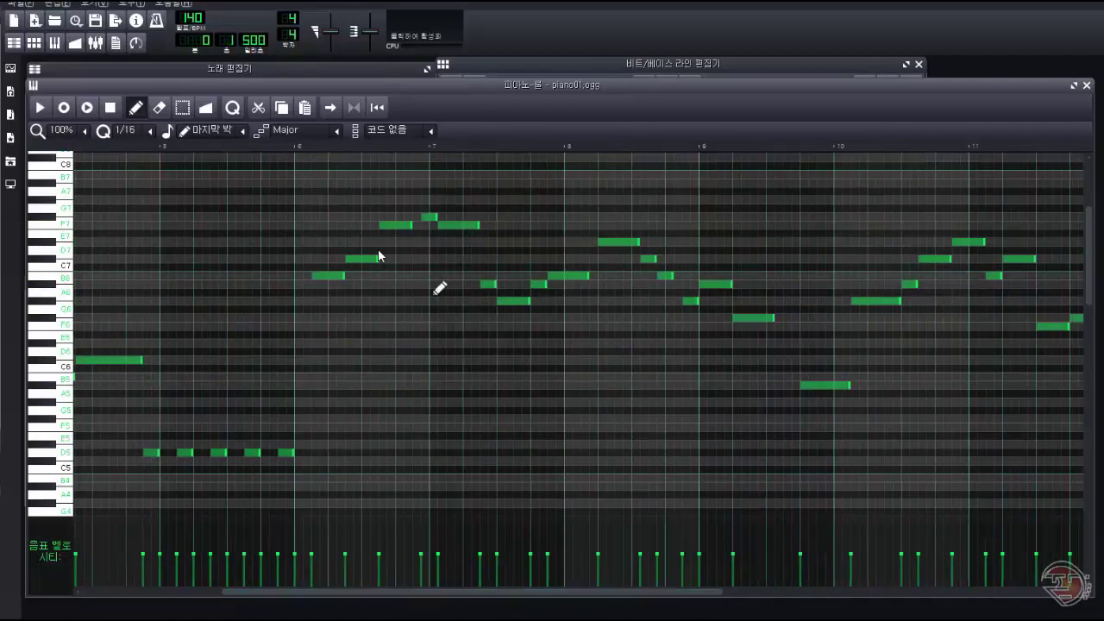
Lengthen the G#6 and F#6 notes around bar 9, move the A#5 note beneath the bar 10 G#6, and audition from bar 6.
drag(495, 287, 563, 286)
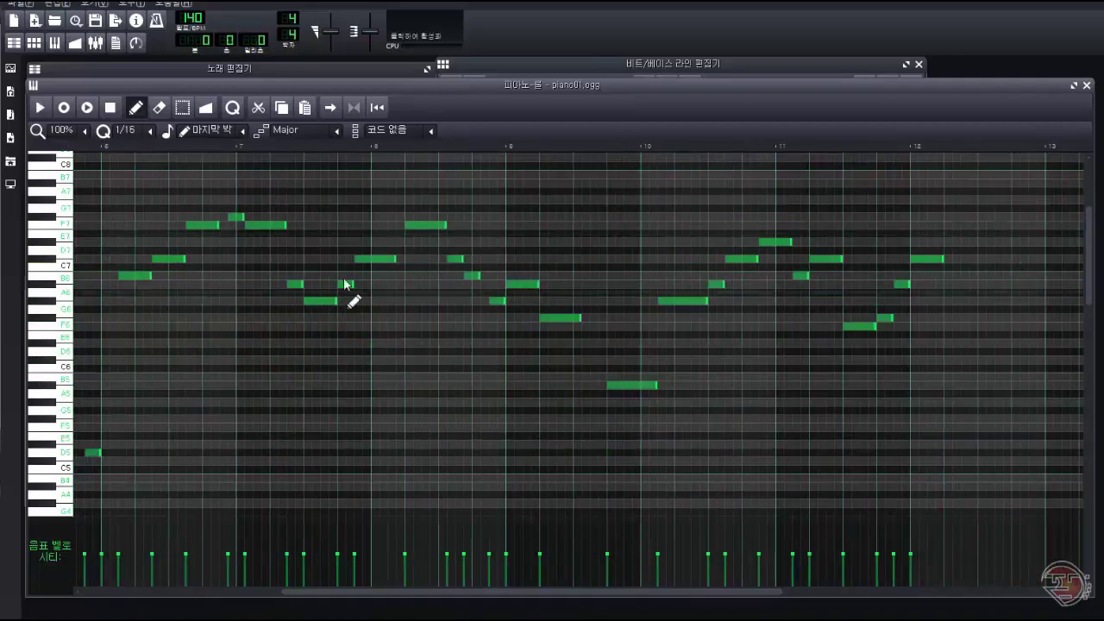
drag(503, 301, 513, 300)
drag(585, 317, 601, 315)
drag(653, 386, 704, 385)
click(99, 147)
key(space)
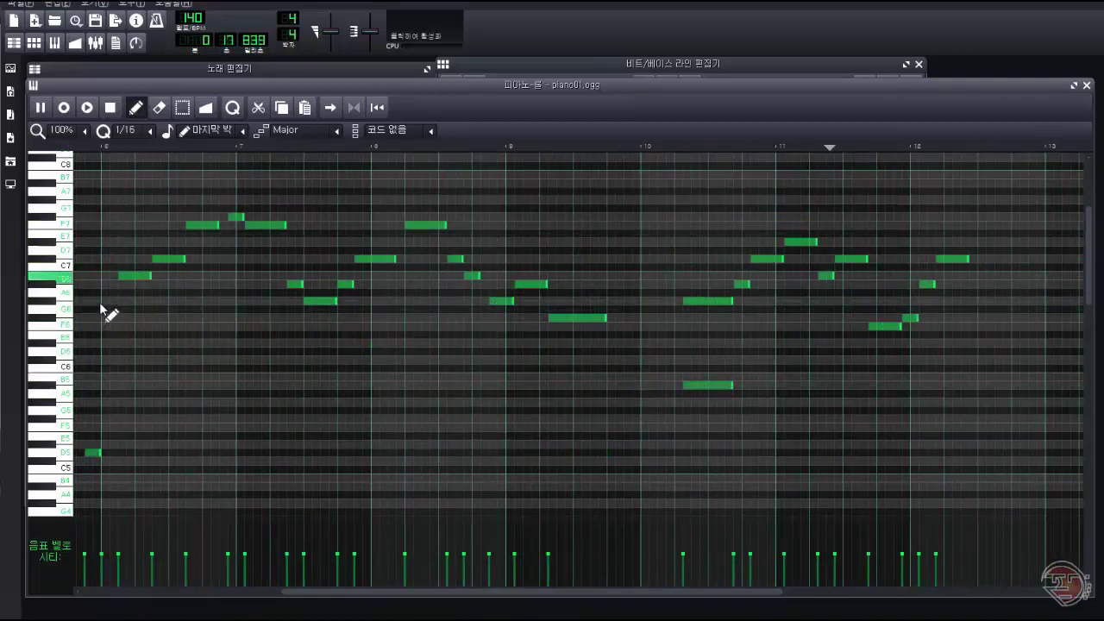
Lengthen the G#6 and A#5 pair in bar 10 and the following A#6, and add a short F7 note in bar 11.
key(space)
drag(517, 591, 571, 592)
drag(555, 301, 571, 301)
drag(555, 385, 573, 386)
drag(588, 283, 646, 259)
click(465, 146)
key(space)
mouse_move(831, 592)
mouse_down()
mouse_move(582, 560)
mouse_move(816, 591)
mouse_up()
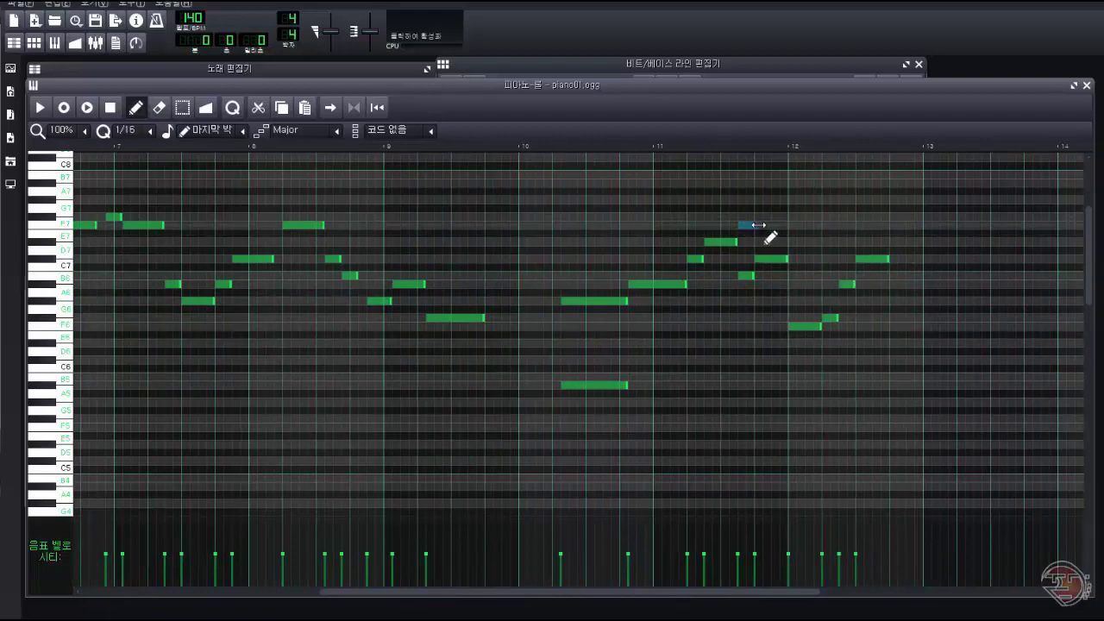
key(space)
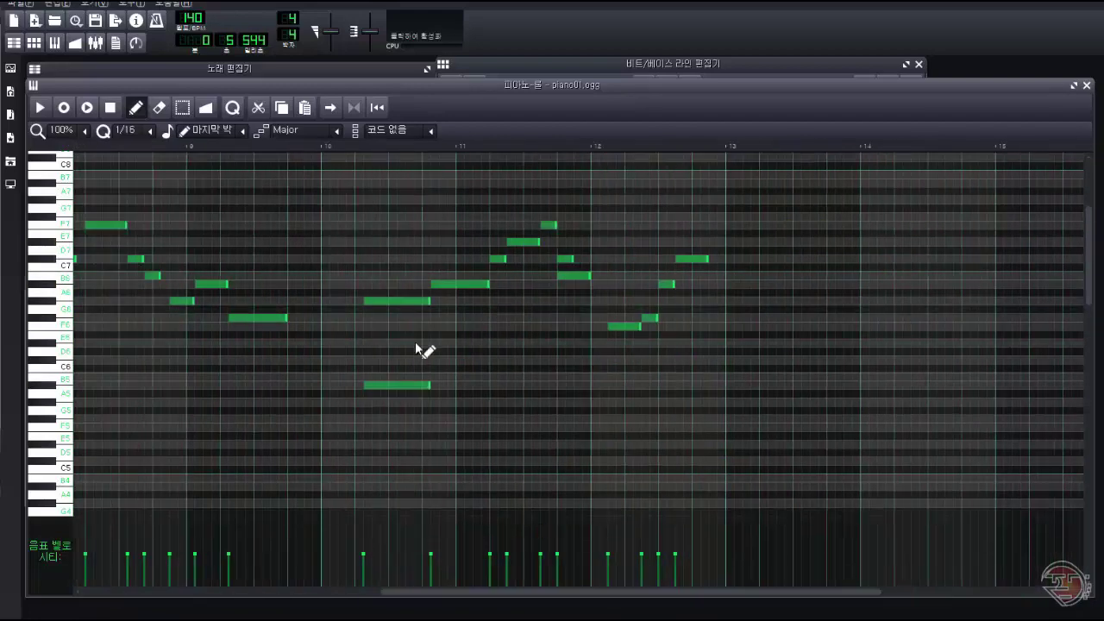
Move the B6 note at the end of bar 11 later, retime the F6 note in bar 12, and lengthen the final C#7 note.
key(space)
drag(575, 275, 592, 275)
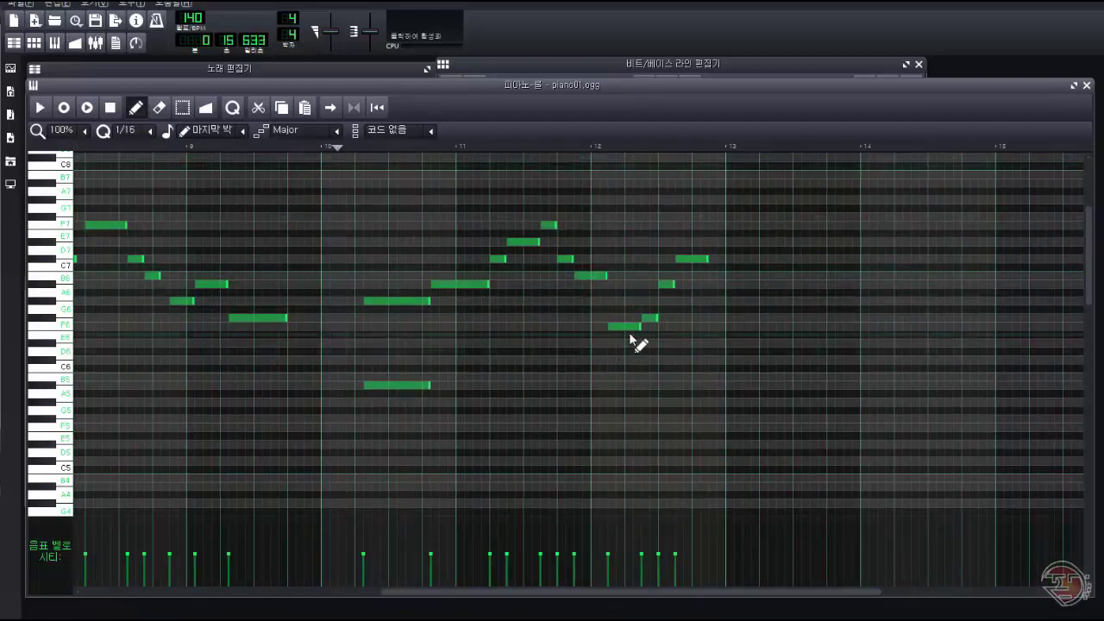
drag(639, 328, 628, 328)
drag(716, 258, 724, 258)
key(space)
key(space)
Copy the revised piano01.ogg melody notes into the Piano01.oggLow pattern.
key(ctrl+a)
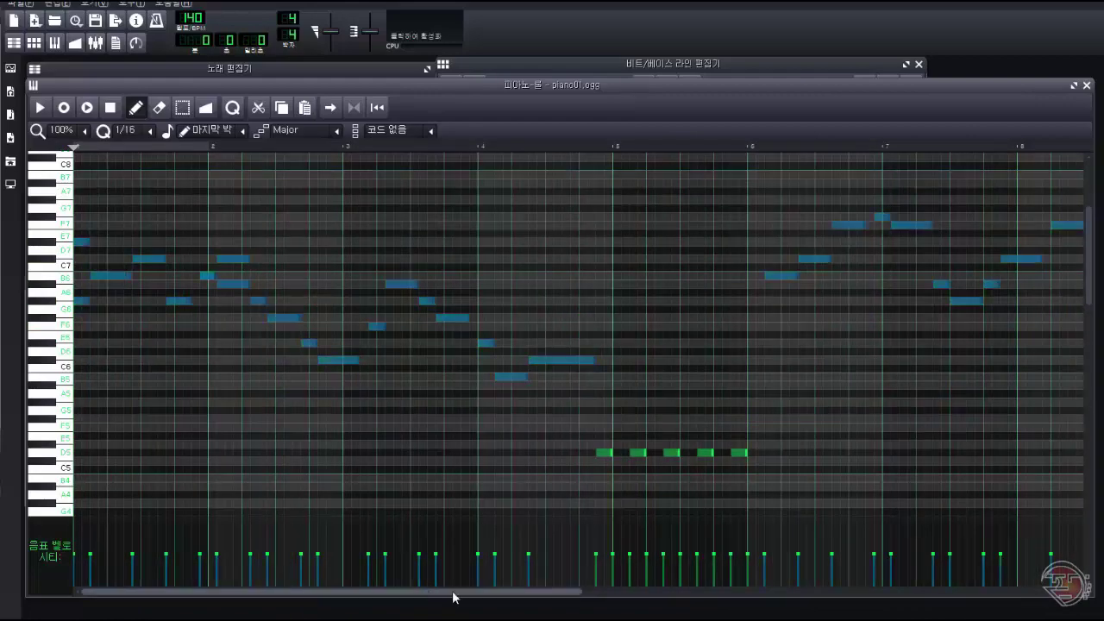
drag(449, 593, 471, 569)
scroll(617, 529, down, 3)
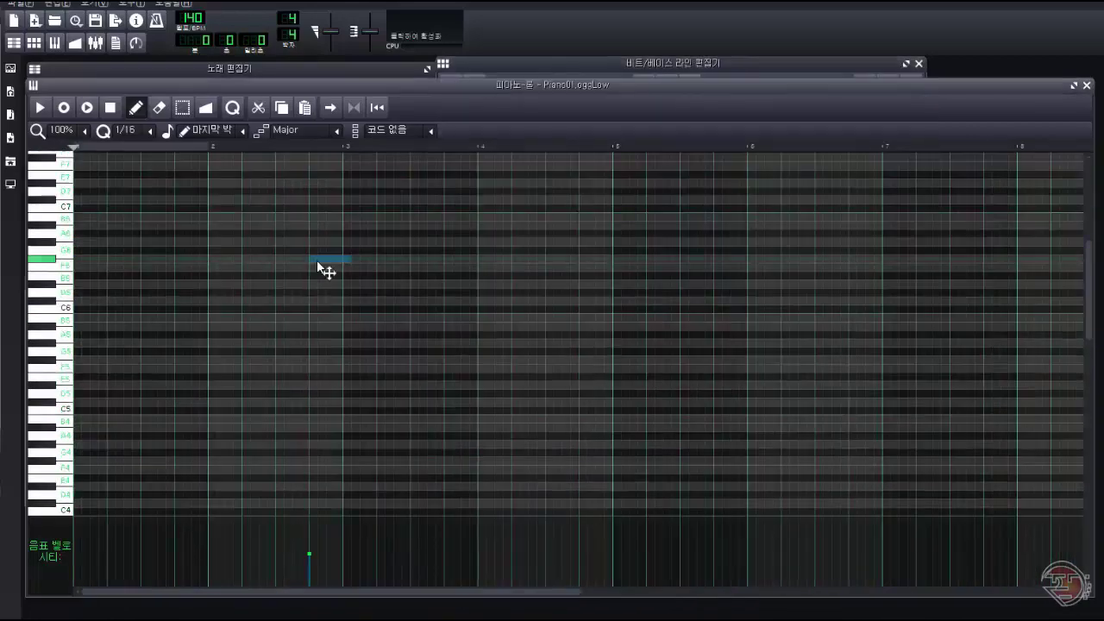
Lengthen the C#7 and F#6 notes in bar 2 of the Piano01.oggLow pattern.
drag(250, 200, 258, 200)
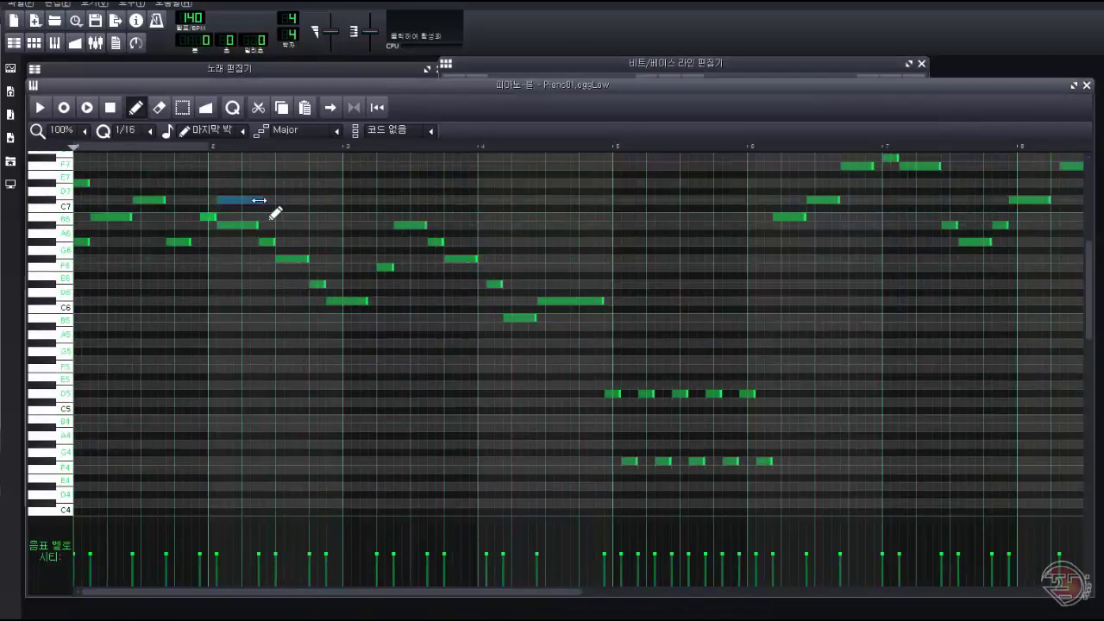
drag(306, 260, 315, 260)
drag(373, 301, 381, 306)
key(ctrl+z)
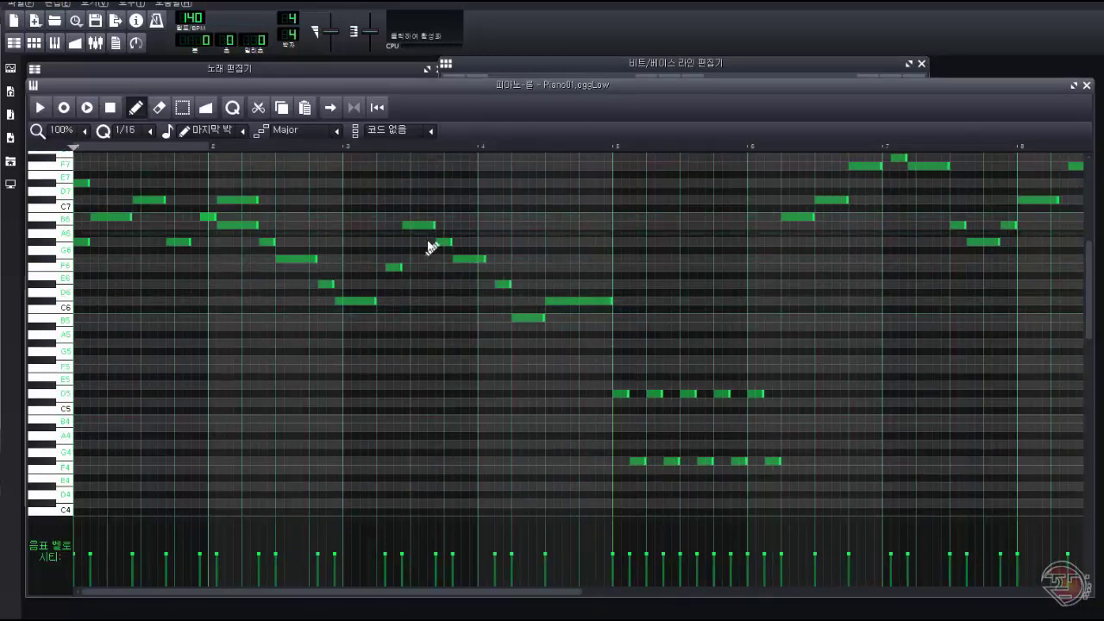
Audition the low pattern, extend the F#6 note in bar 2 again, and raise the C#6 note after it to F6.
click(41, 108)
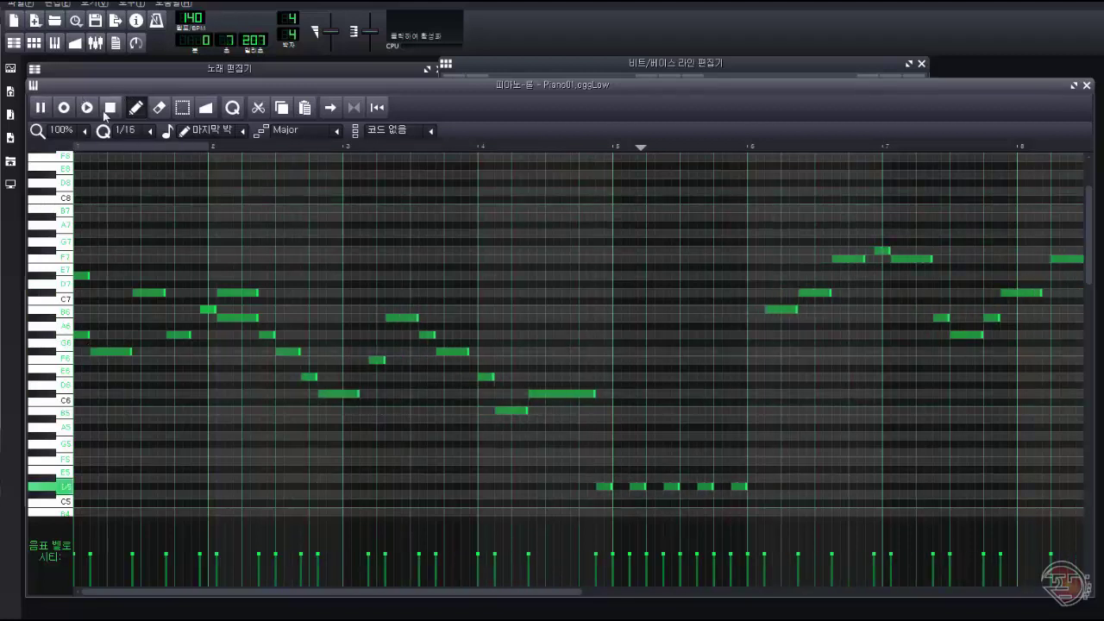
click(108, 111)
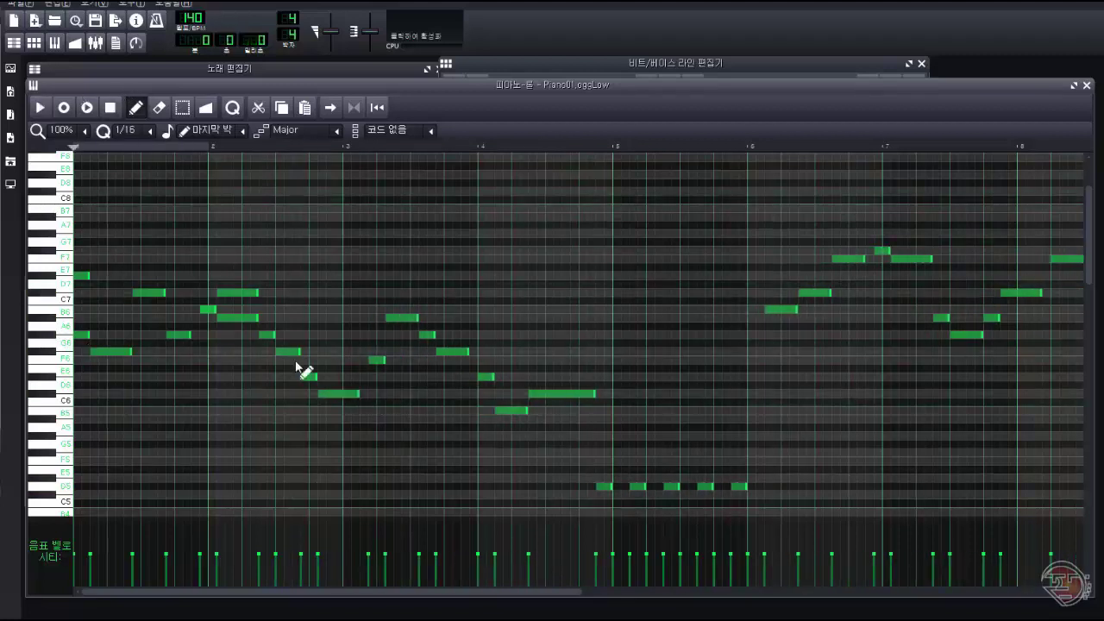
drag(298, 354, 315, 353)
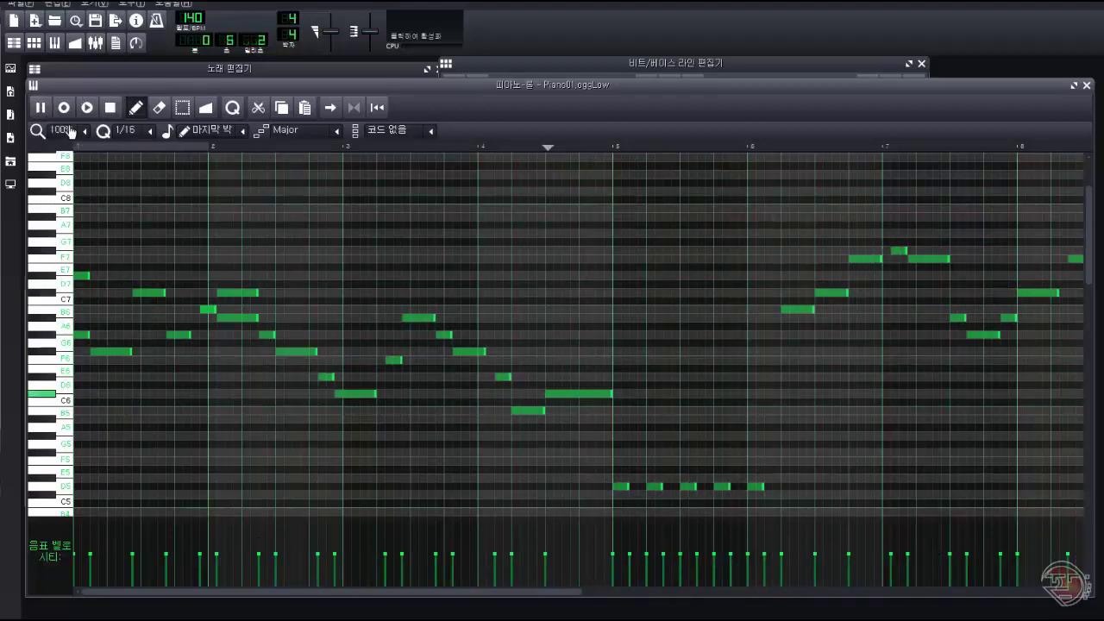
key(space)
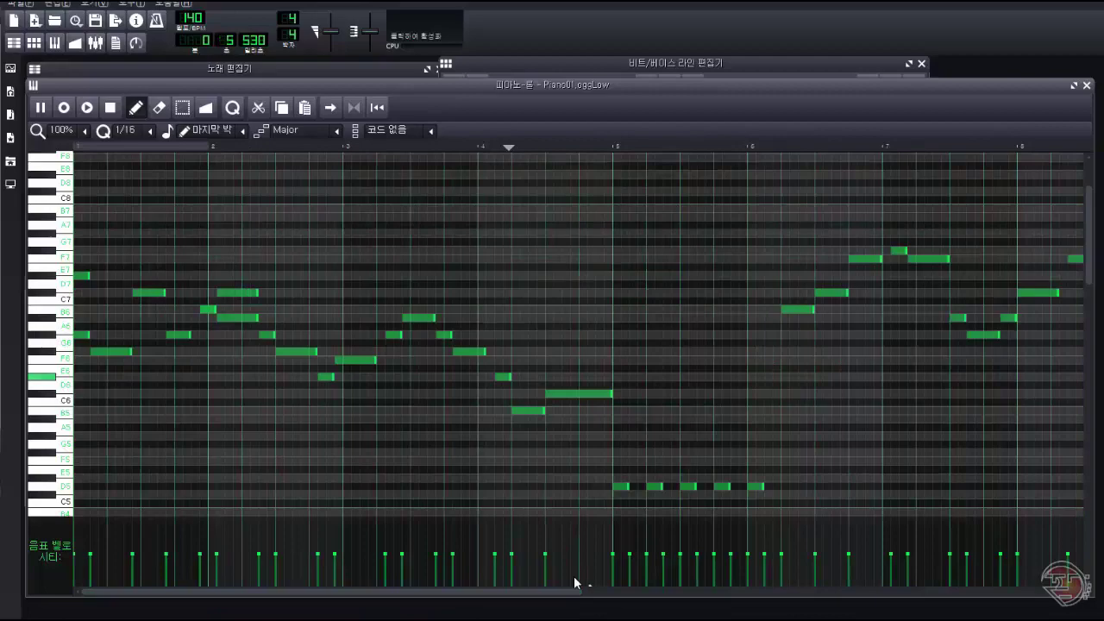
key(space)
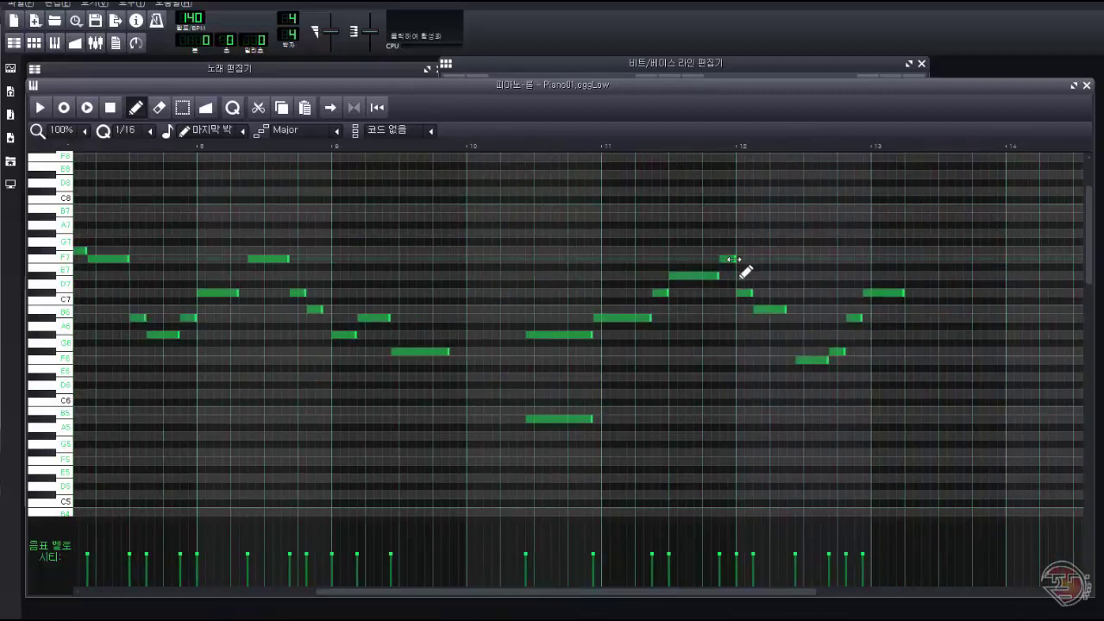
Lengthen the F7 note at bar 12, shorten the G#6 note in bar 7, and audition the passage.
key(space)
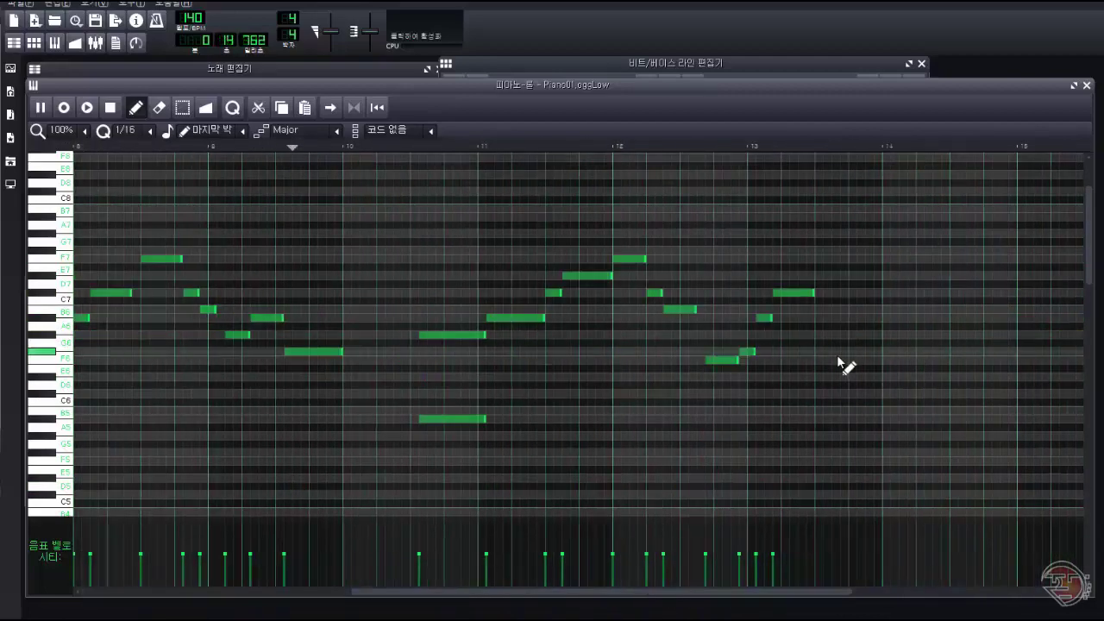
key(space)
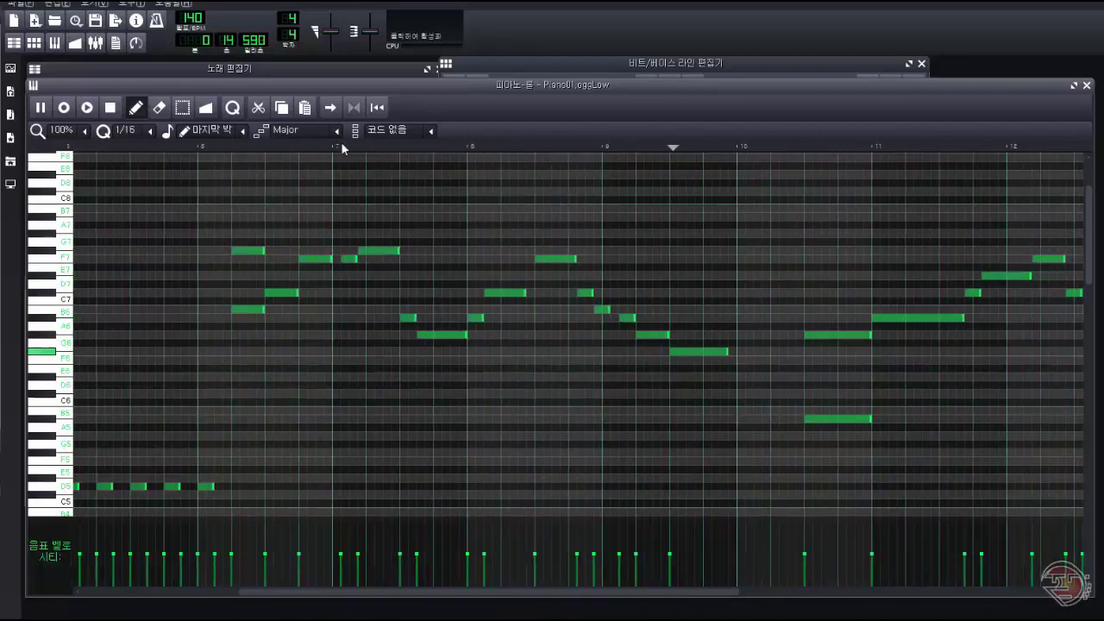
key(space)
drag(464, 337, 439, 336)
key(space)
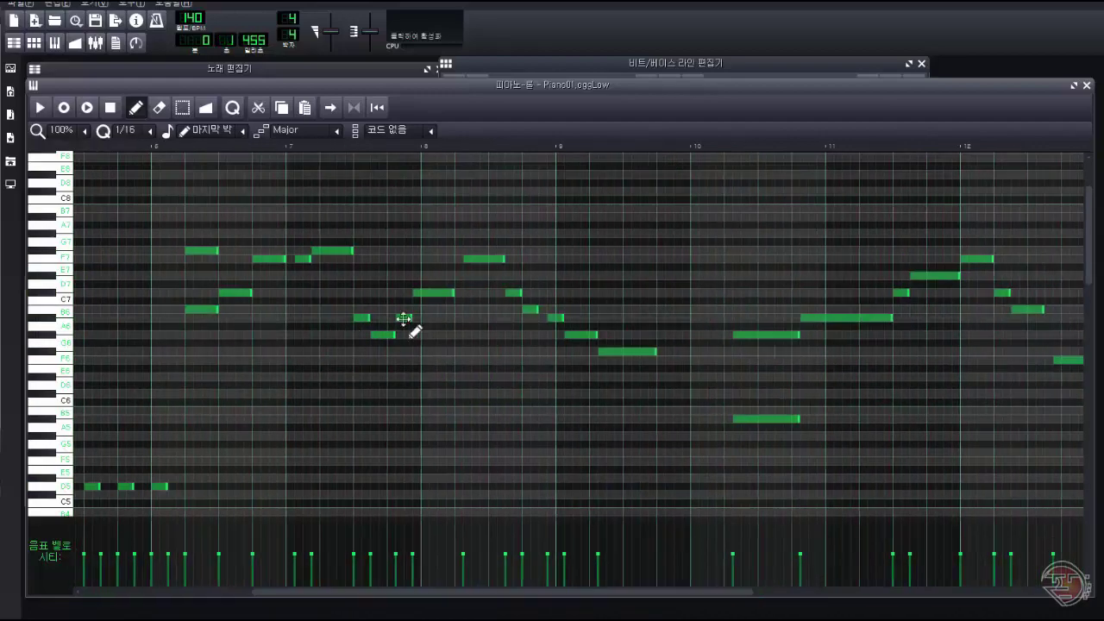
Lengthen the G#6 note in bar 9 and add F6 notes beneath it and beneath the long A#6 at bar 11.
key(space)
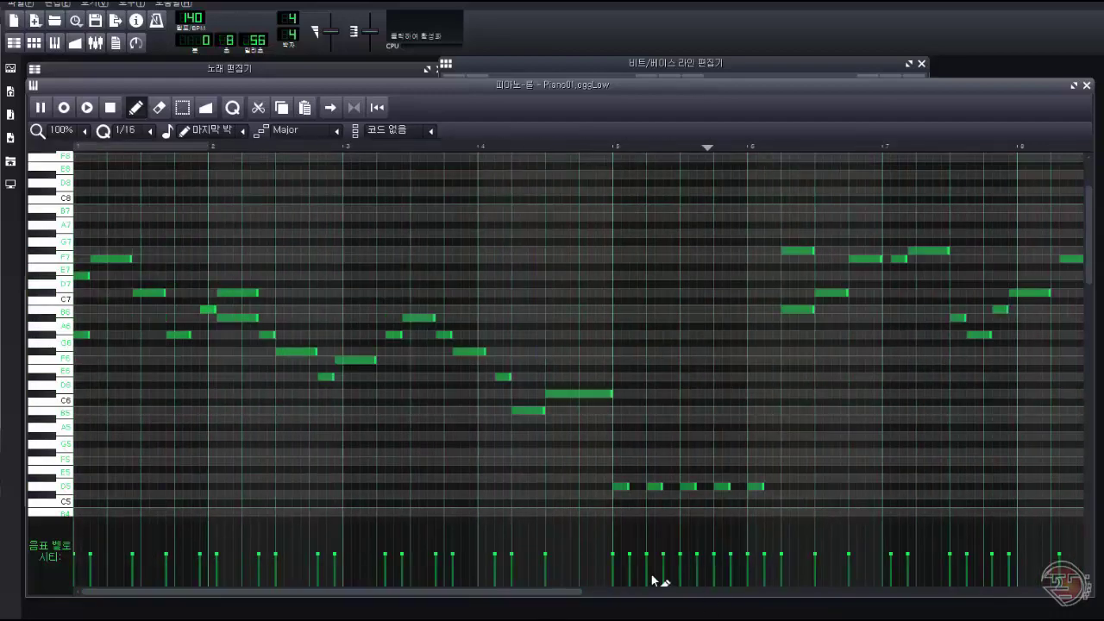
click(716, 371)
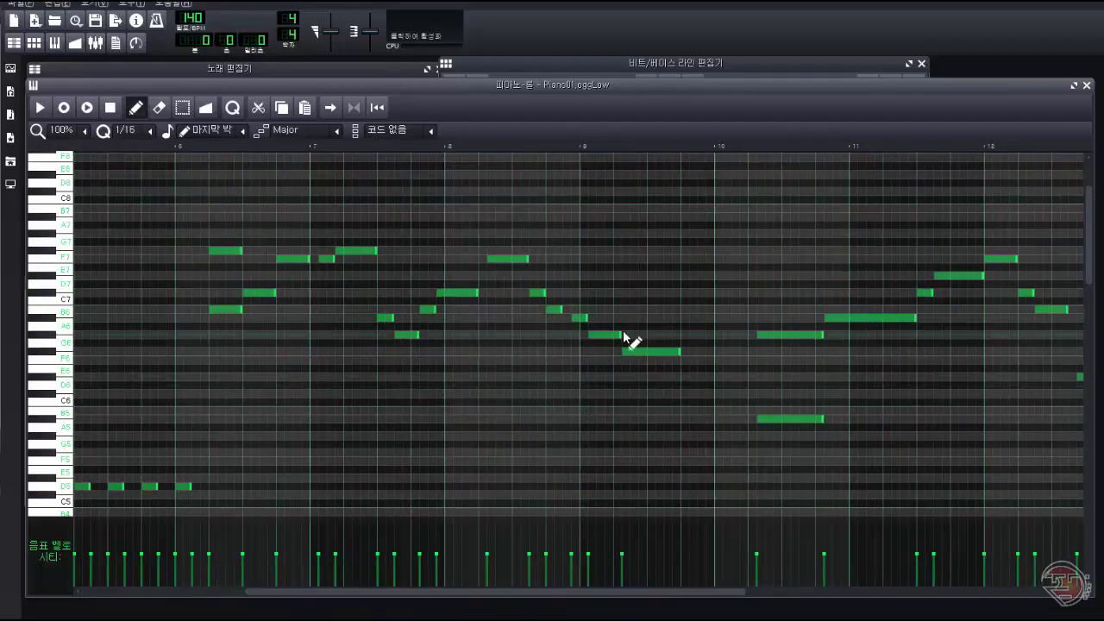
drag(620, 336, 629, 335)
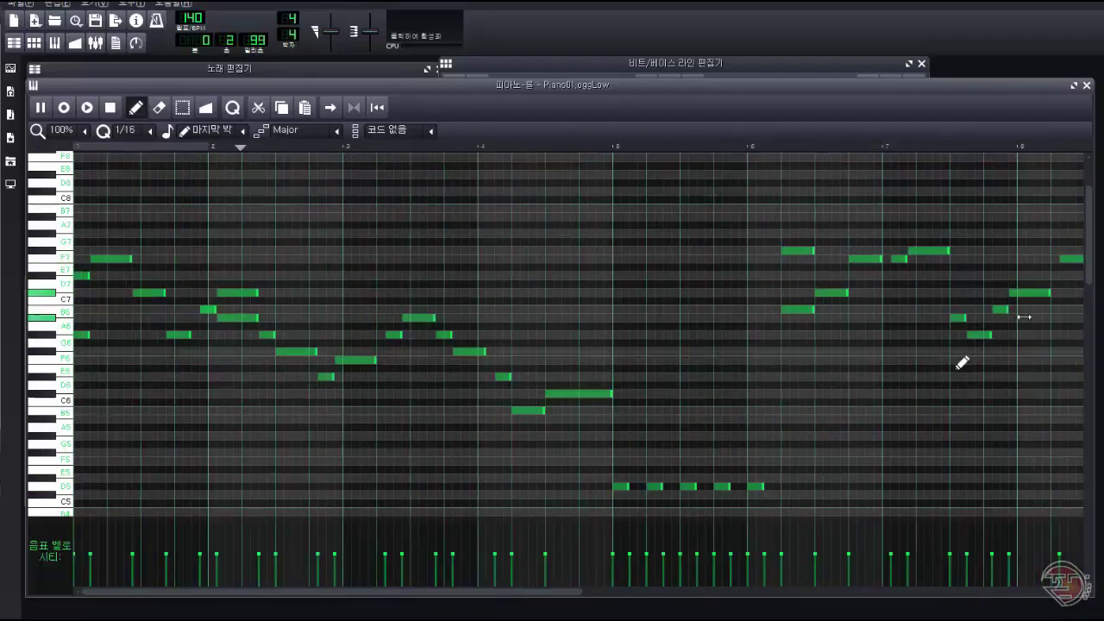
drag(702, 590, 657, 589)
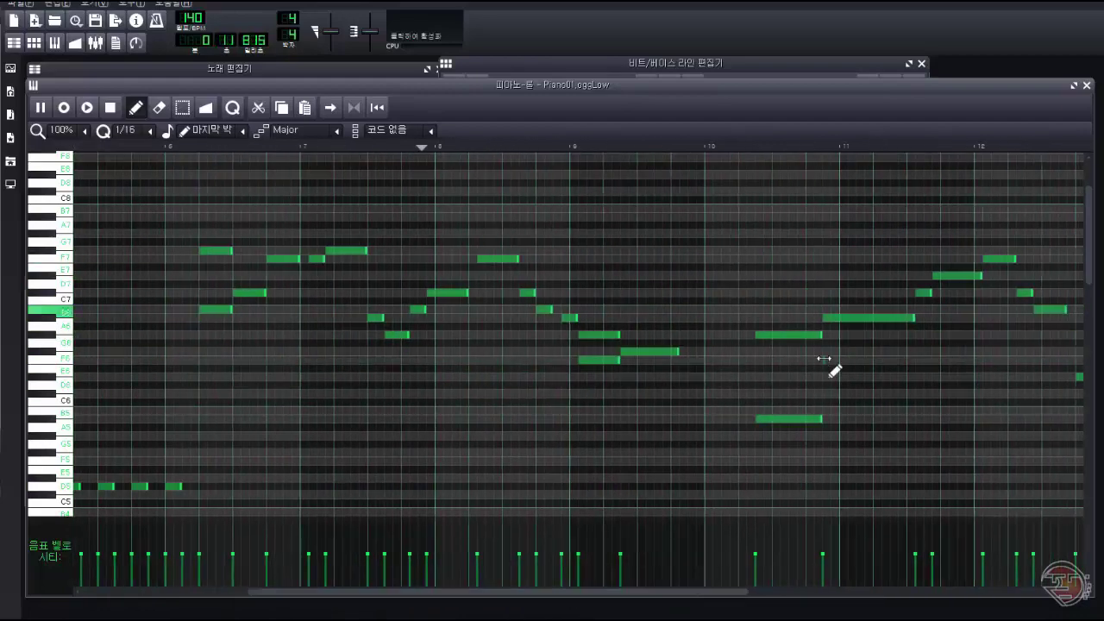
drag(833, 368, 879, 389)
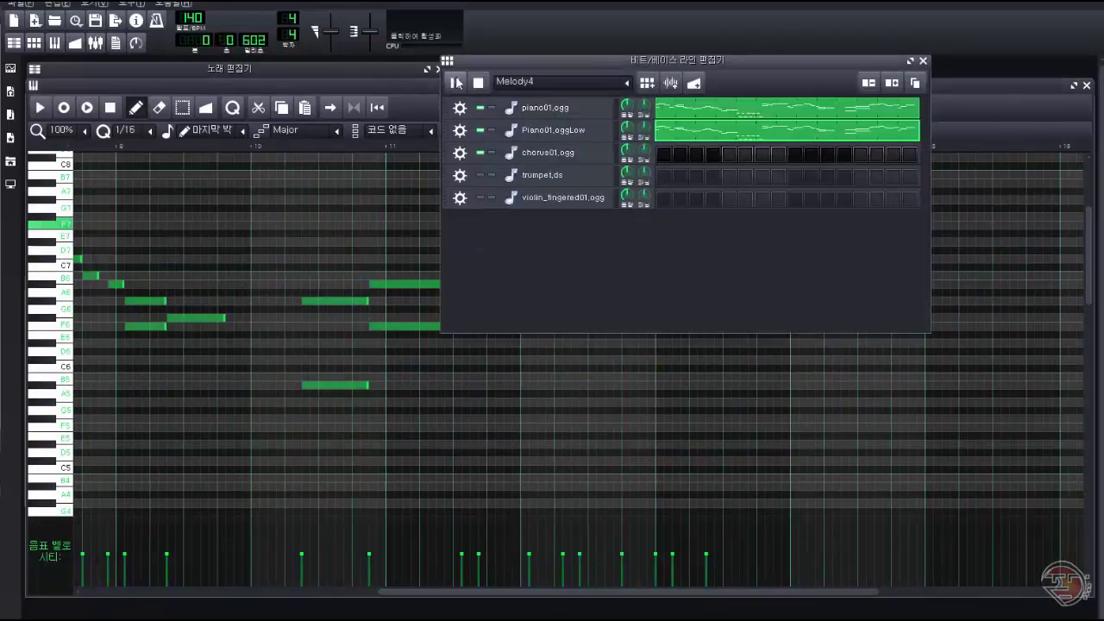
Audition the Melody4 pattern and delete the repeated D5 notes in bars 5 and 6.
click(478, 83)
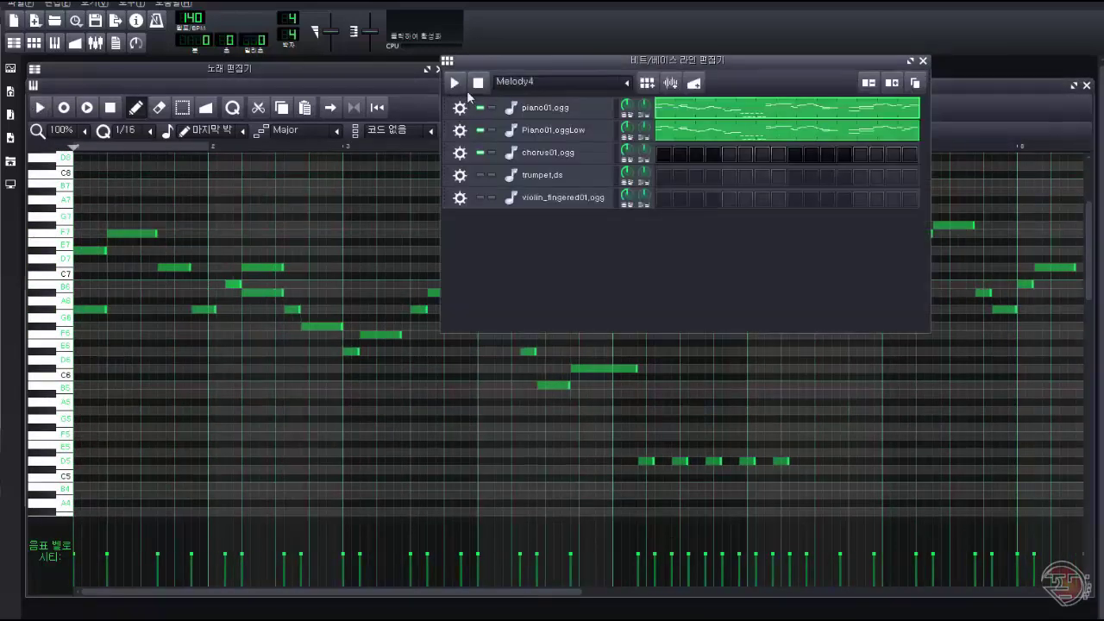
key(space)
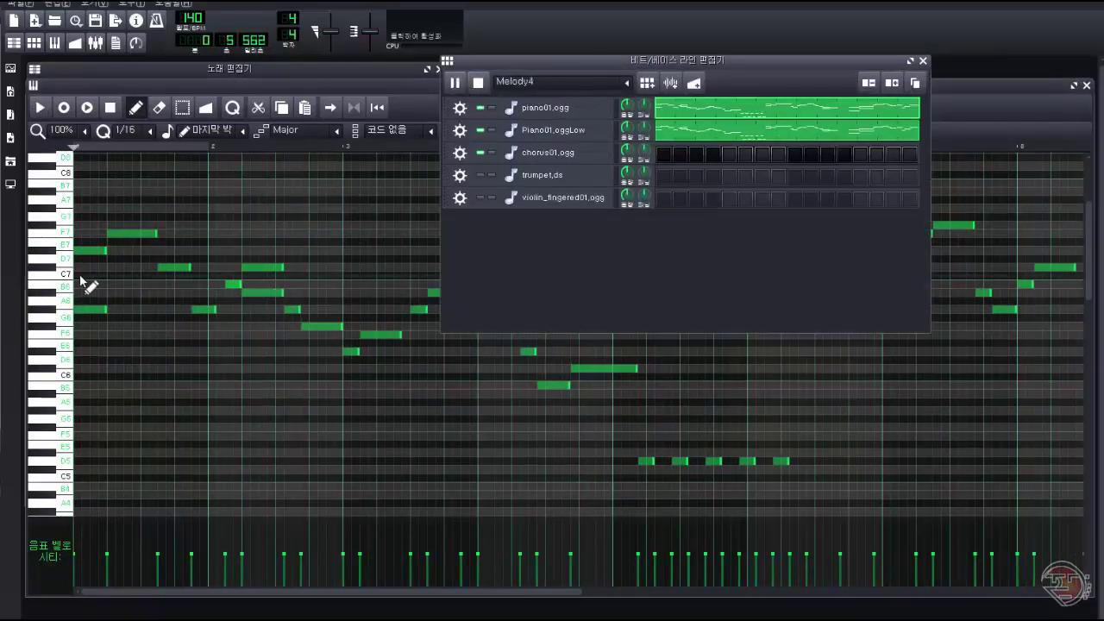
click(312, 121)
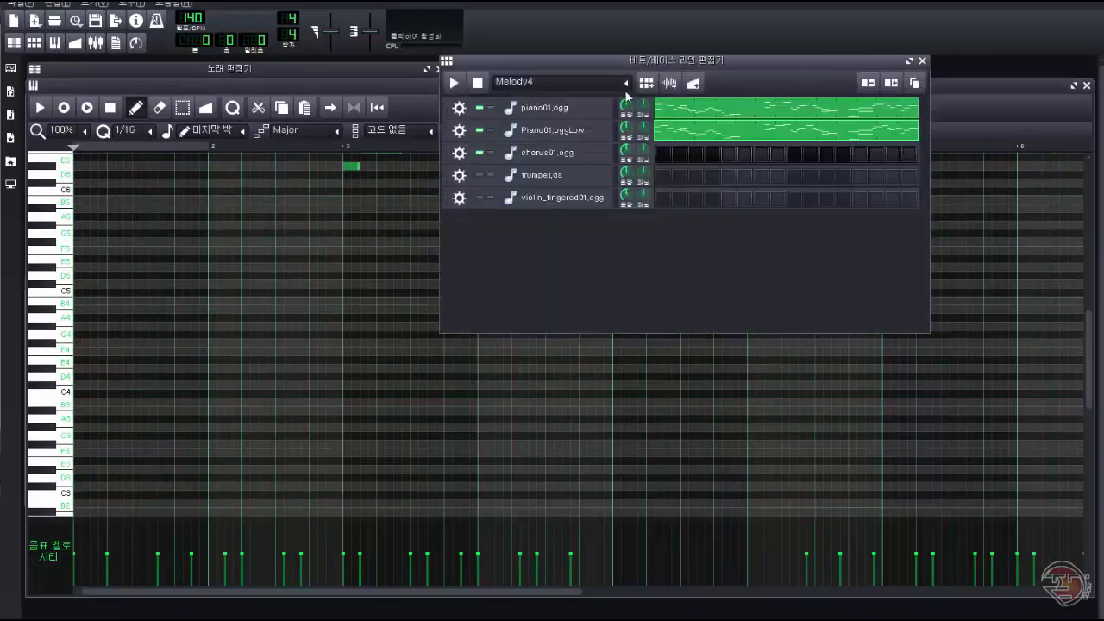
Audition Melody4 again with the edited piano01.ogg and Piano01.oggLow tracks.
click(455, 86)
click(480, 130)
right_click(711, 127)
click(750, 159)
click(454, 83)
click(477, 84)
In Melody1's piano01.ogg pattern, shorten the overlapping F#5 and E5 notes at the end of bar 5 and audition the phrase.
click(626, 83)
click(519, 151)
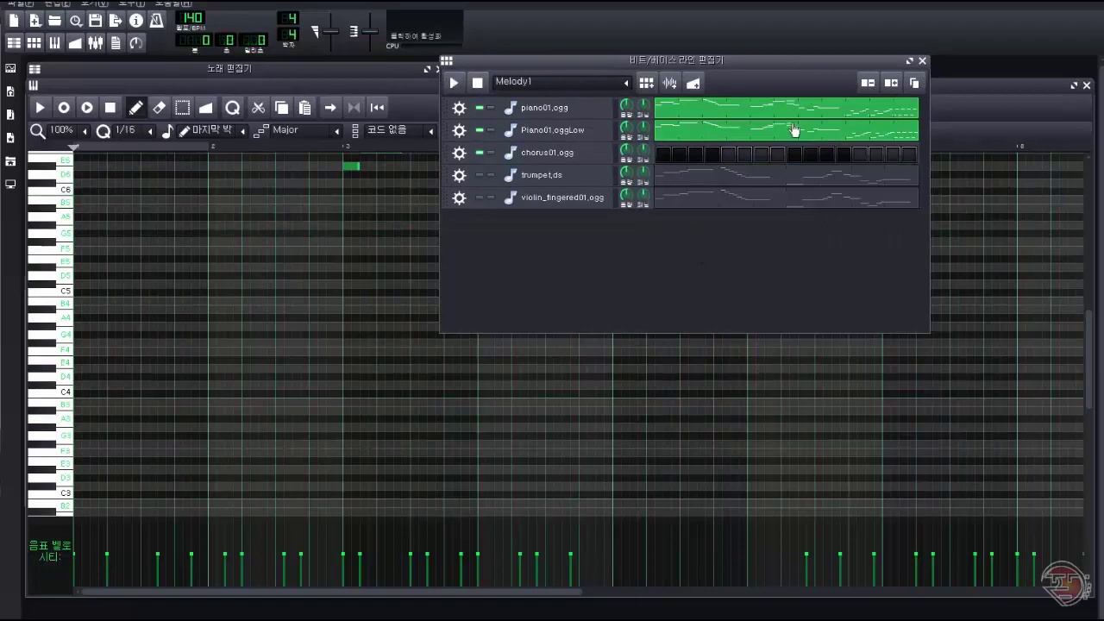
double_click(819, 112)
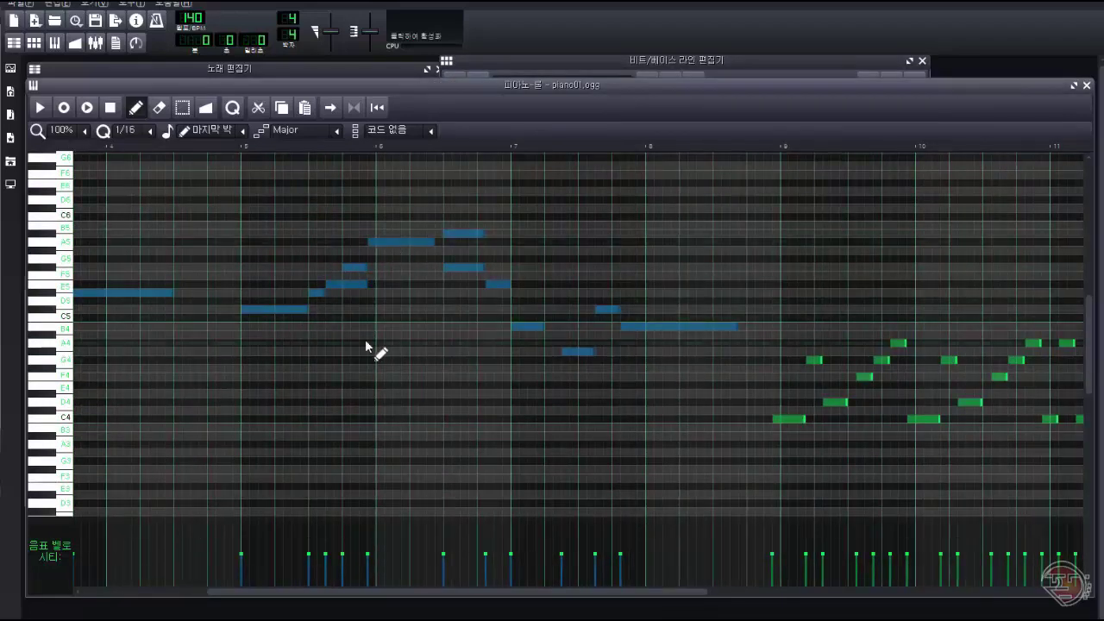
key(space)
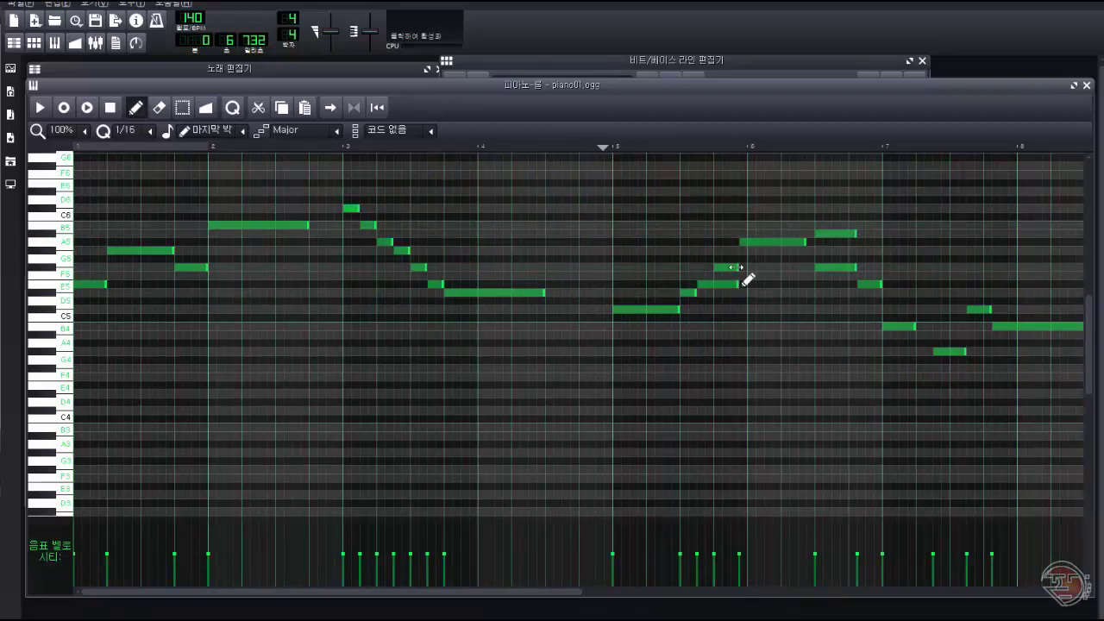
drag(737, 267, 727, 268)
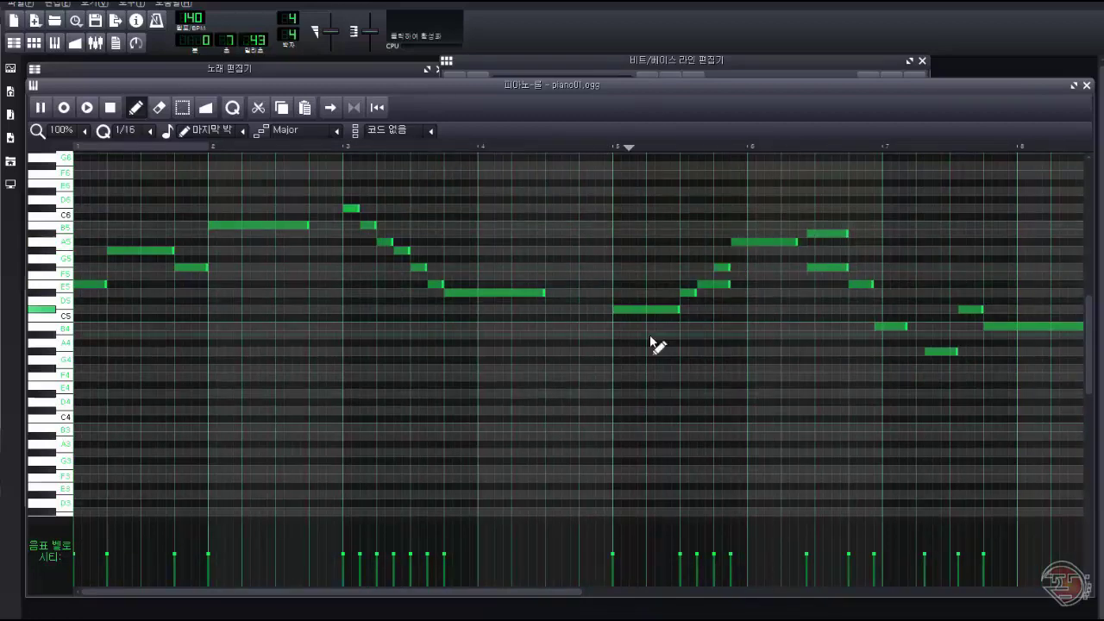
key(F6)
key(space)
drag(657, 593, 413, 595)
click(703, 61)
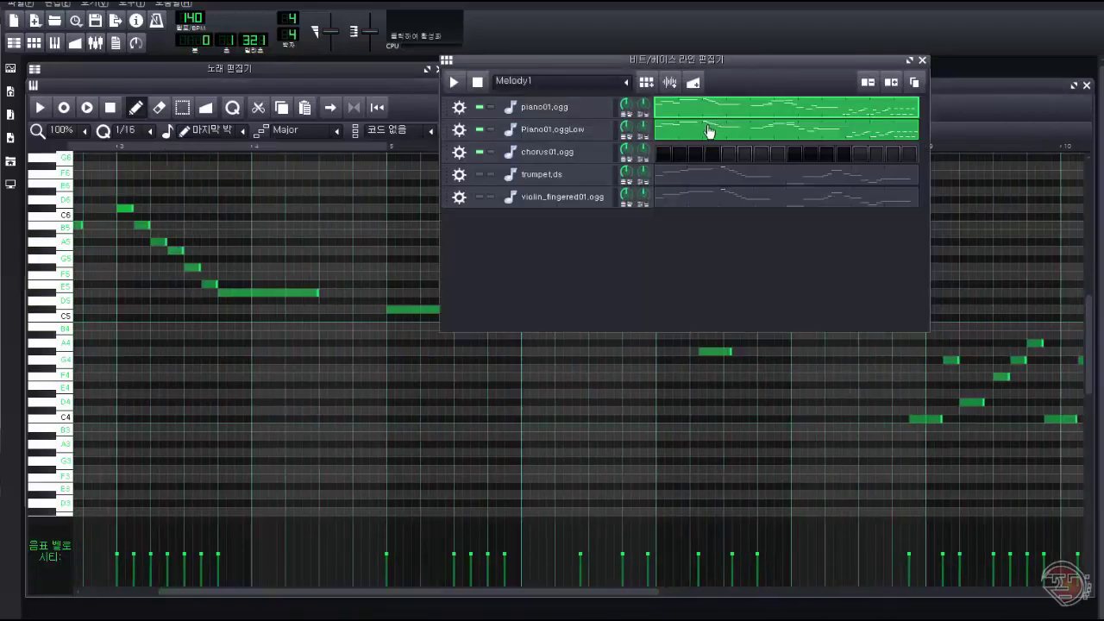
Open Melody1's Piano01.oggLow pattern for checking and audition the melody in the beat/bassline editor.
double_click(710, 133)
click(682, 61)
click(625, 85)
click(523, 130)
click(455, 83)
click(477, 84)
Audition the following melody, check its piano01.ogg and Piano01.oggLow notes, and switch to Melody3.
click(625, 84)
click(543, 147)
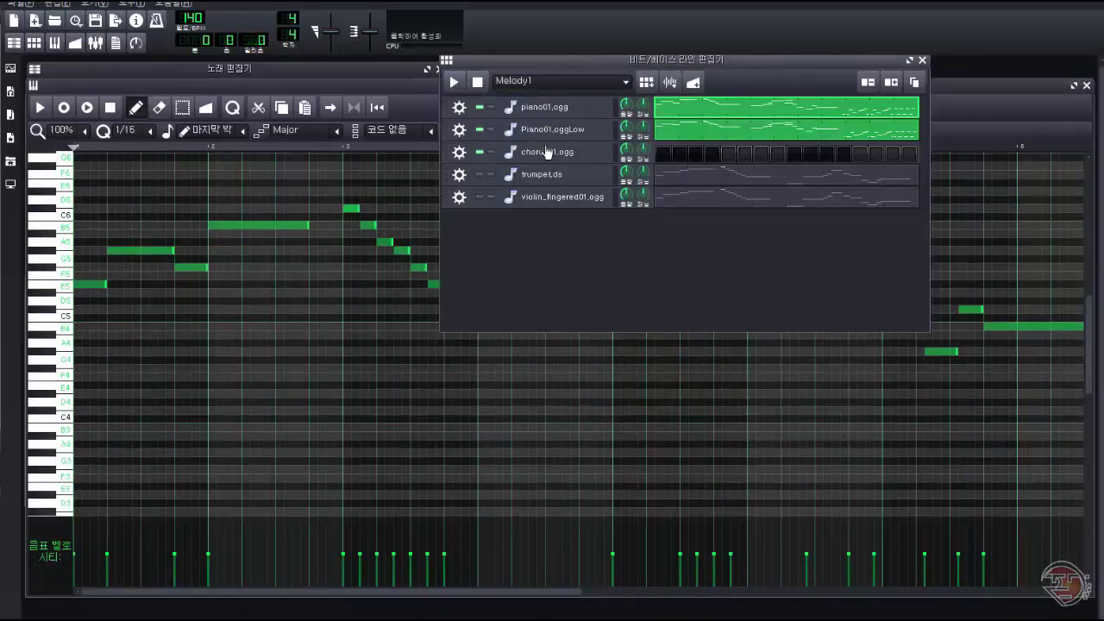
click(454, 82)
click(477, 85)
click(481, 86)
double_click(693, 109)
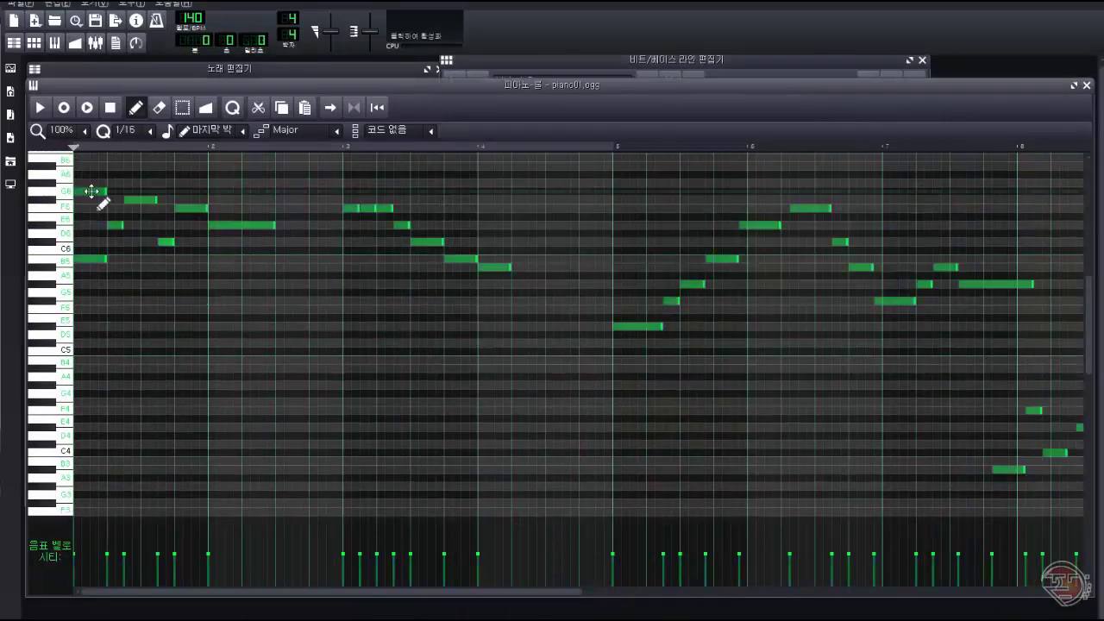
click(694, 61)
double_click(695, 134)
click(681, 61)
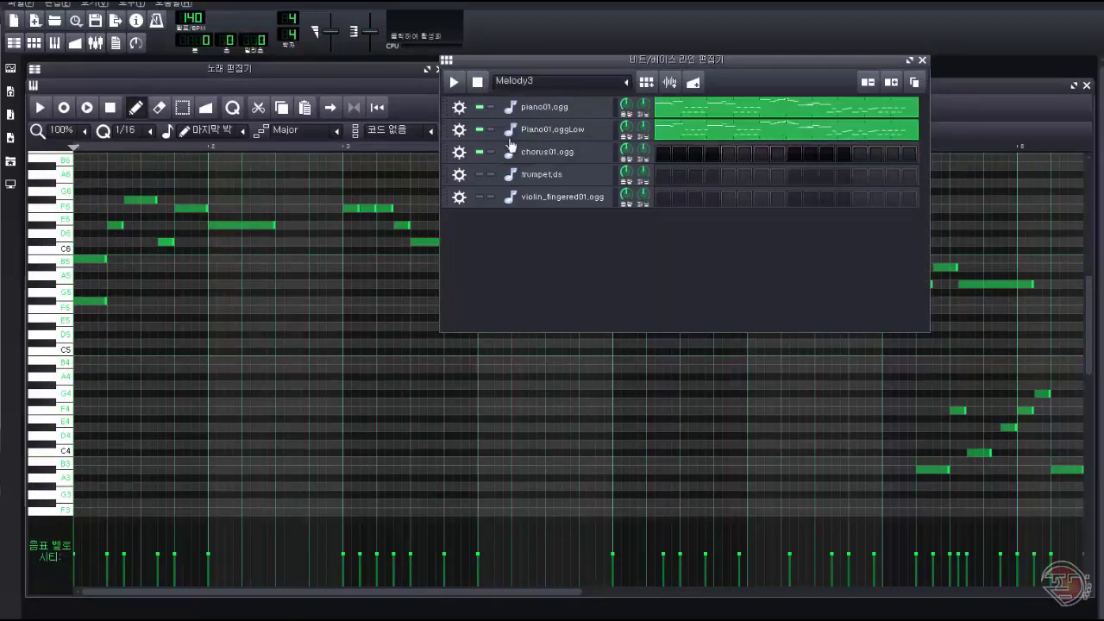
Audition Melody4 in the beat/bassline editor and open Melody1's piano01.ogg pattern in the piano roll.
click(625, 81)
click(526, 180)
click(477, 82)
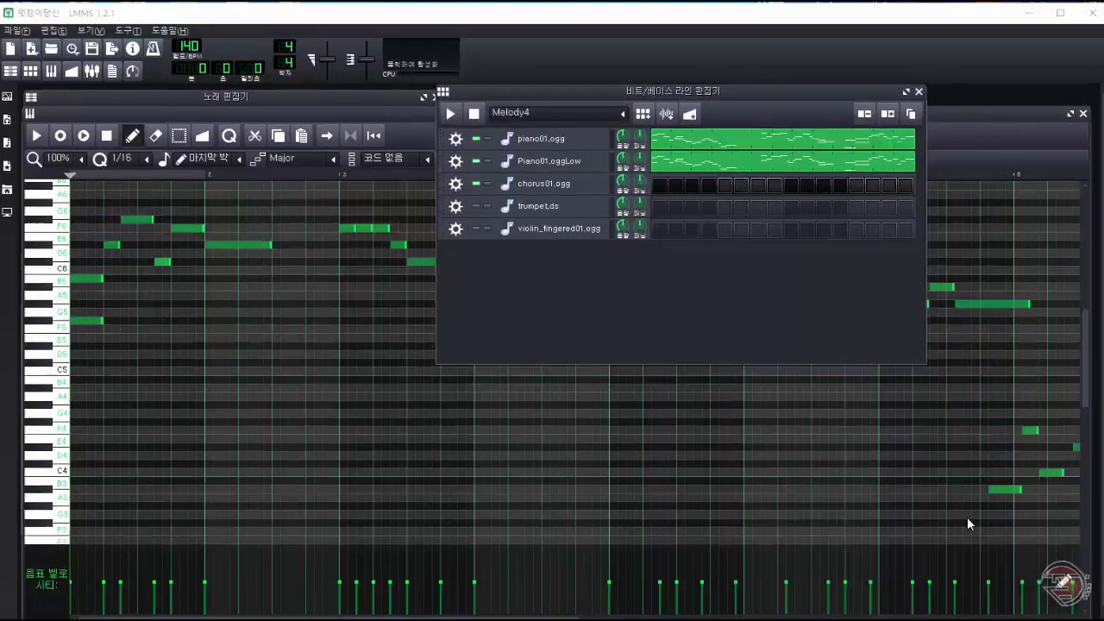
double_click(835, 140)
Try raising the opening notes to A#5, C6 and G5 and the long bar 2 note to C6, and audition them.
drag(86, 313, 86, 245)
drag(125, 278, 86, 262)
drag(123, 227, 123, 245)
drag(200, 295, 199, 287)
drag(114, 245, 114, 263)
drag(87, 261, 125, 245)
click(89, 265)
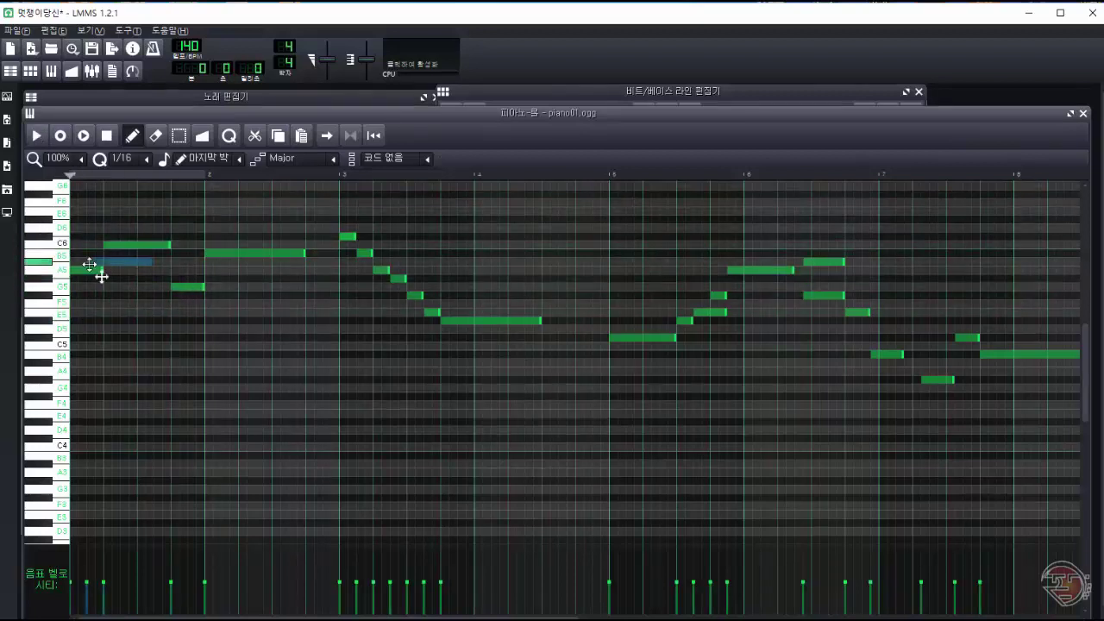
drag(211, 252, 211, 245)
click(36, 135)
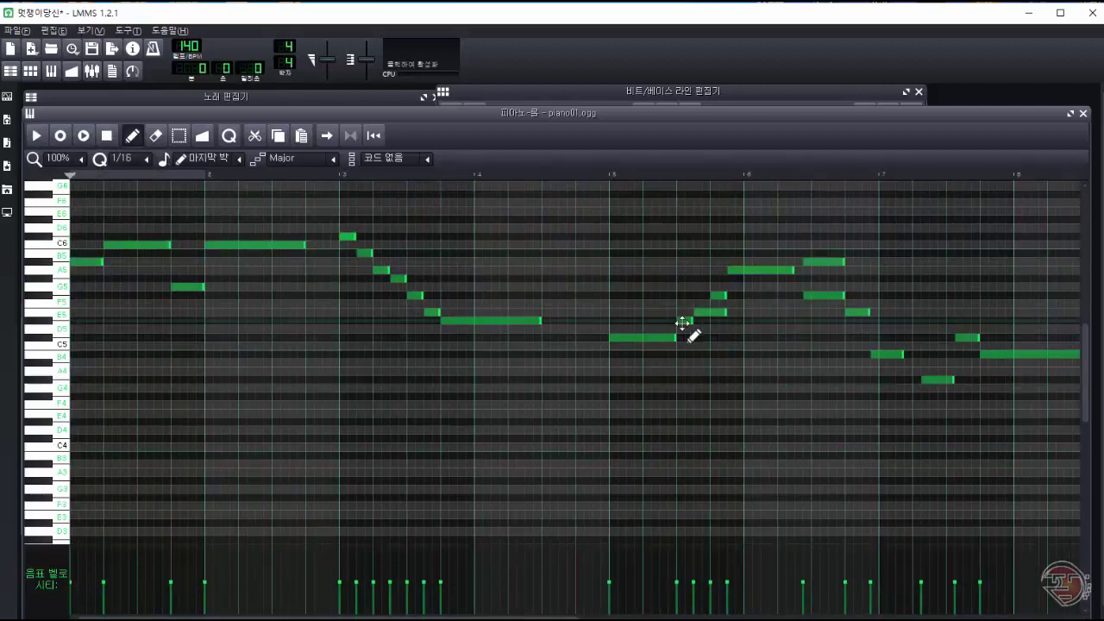
Undo the pitch changes made to the notes of bars 1 and 2.
key(ctrl+z)
key(ctrl+z)
key(ctrl+z)
key(ctrl+z)
key(ctrl+z)
key(ctrl+z)
key(ctrl+z)
key(ctrl+z)
key(ctrl+z)
key(ctrl+z)
Transpose the whole pattern up one semitone, with the first two notes at A#5 and C6, and audition it.
click(36, 136)
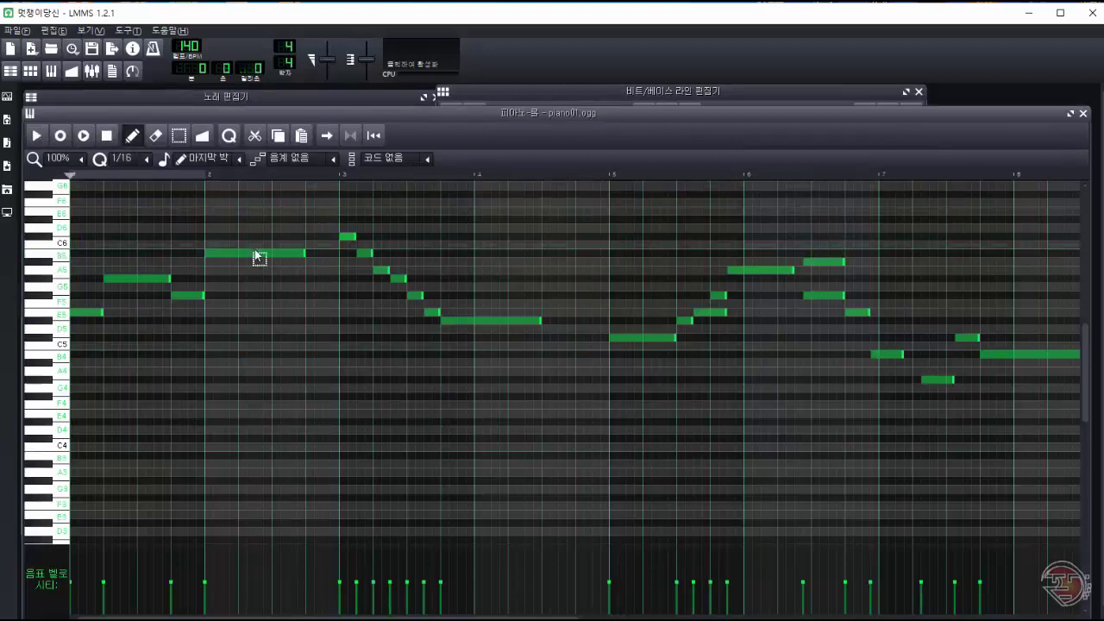
key(ctrl+a)
key(Up)
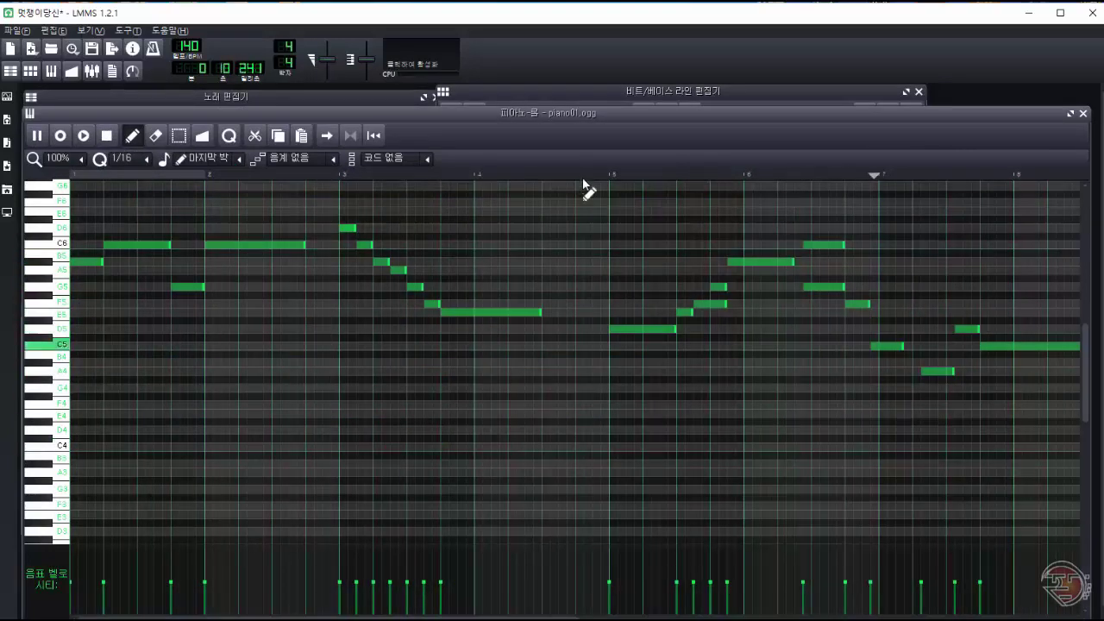
click(107, 136)
Raise the first note of bar 5 to G5 and audition the phrase.
drag(646, 329, 646, 288)
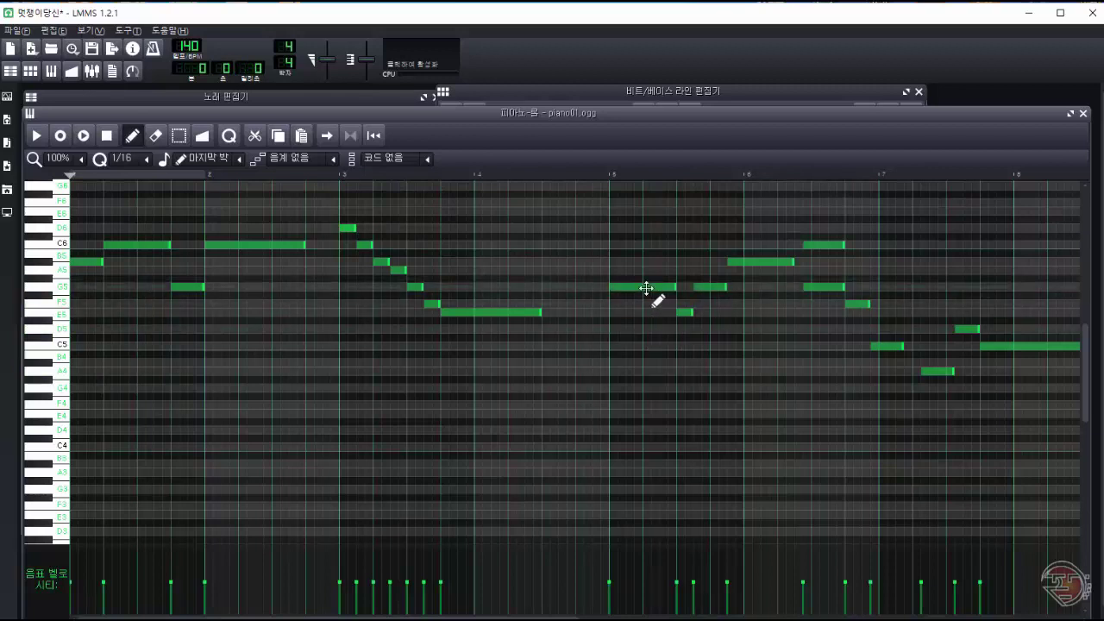
key(space)
click(595, 175)
key(space)
Rework the rest of bar 5 as an overlapping A5, F5 and a short A5 leading to a long C6, auditioning the phrase.
drag(692, 312, 726, 287)
key(space)
click(597, 175)
key(space)
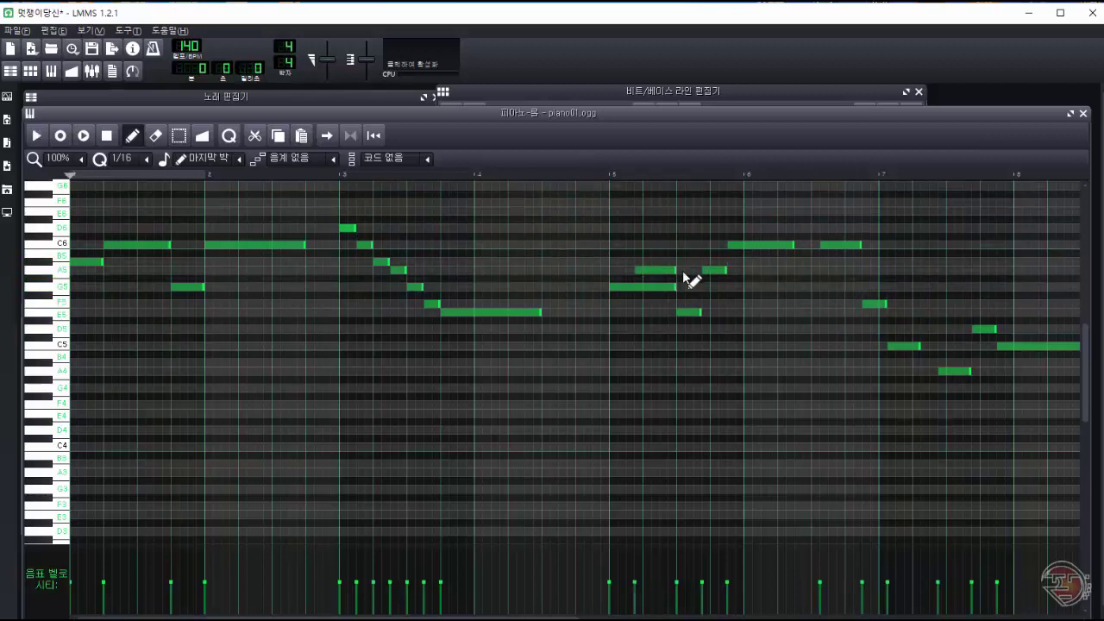
drag(726, 272, 718, 271)
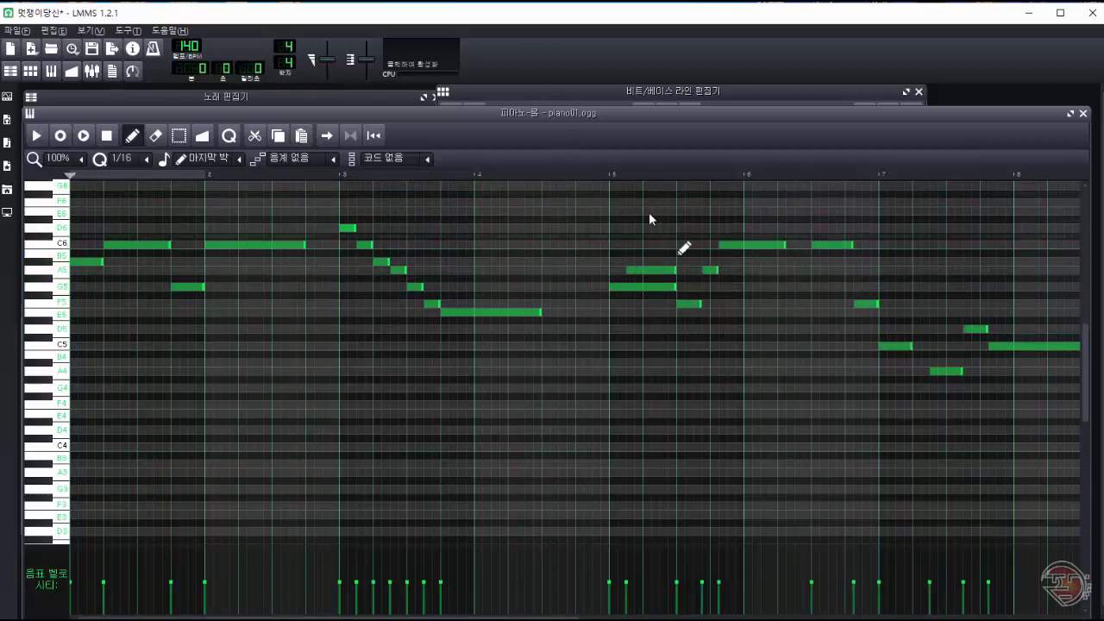
click(590, 175)
key(space)
key(space)
Change the notes ending the phrase in bars 6 and 7 to A5, G5, A5 and E5, and the long last note to G5.
drag(466, 617, 584, 617)
drag(547, 344, 539, 287)
drag(519, 304, 519, 271)
drag(598, 371, 599, 372)
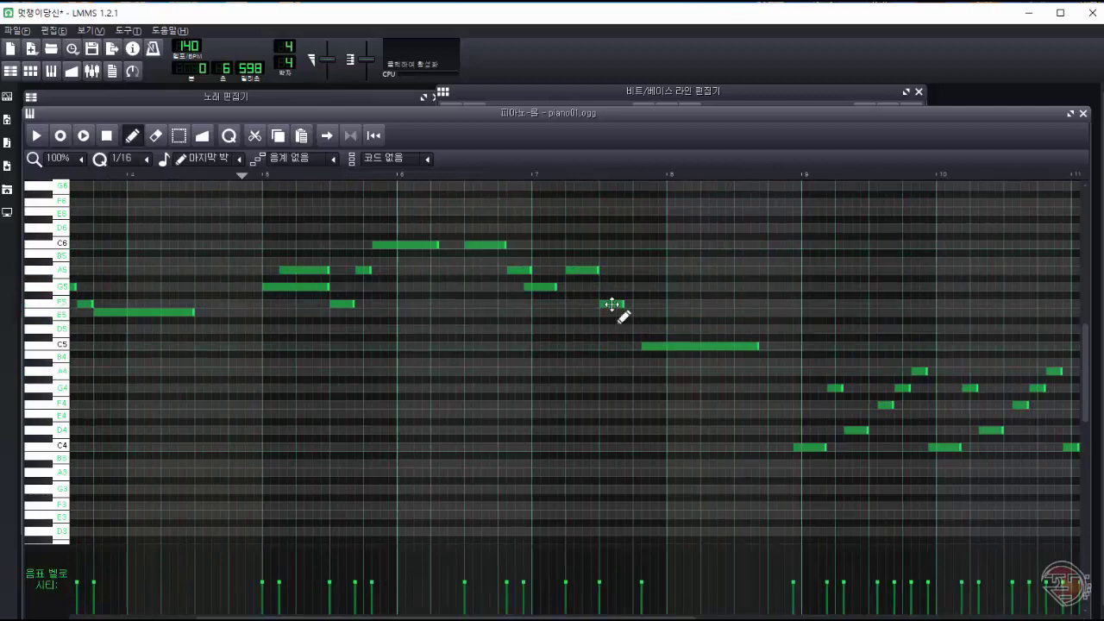
drag(611, 304, 612, 312)
drag(669, 346, 661, 287)
Shift the phrase starting with the C6 in bar 6 an eighth earlier, raise that note to D6, and audition from bar 5.
click(269, 175)
key(space)
key(space)
drag(445, 617, 326, 617)
click(253, 175)
drag(847, 245, 830, 245)
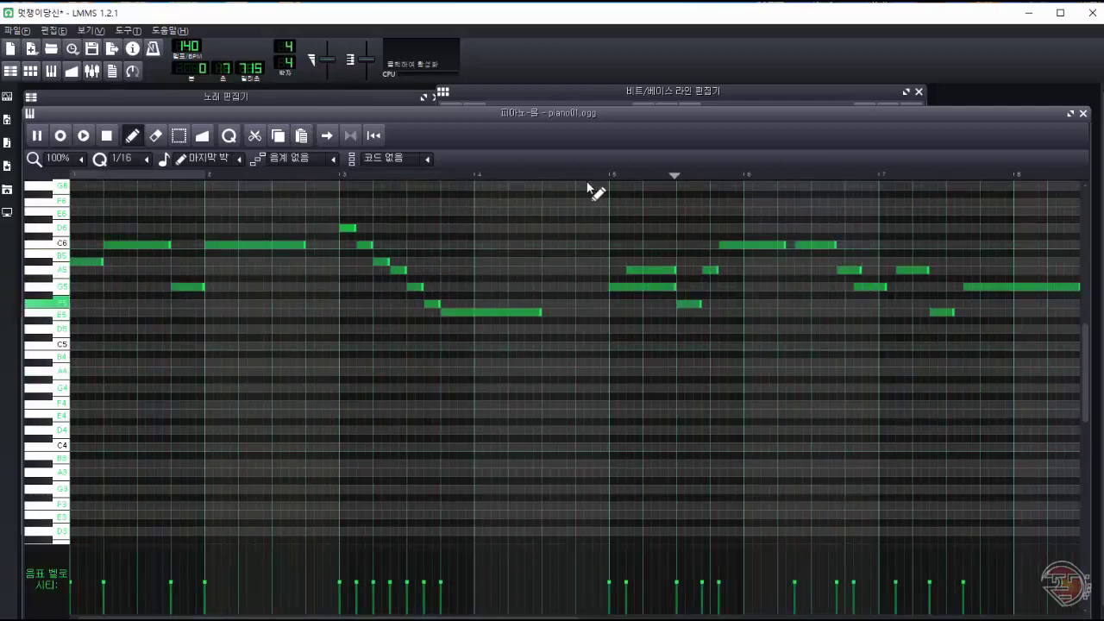
key(space)
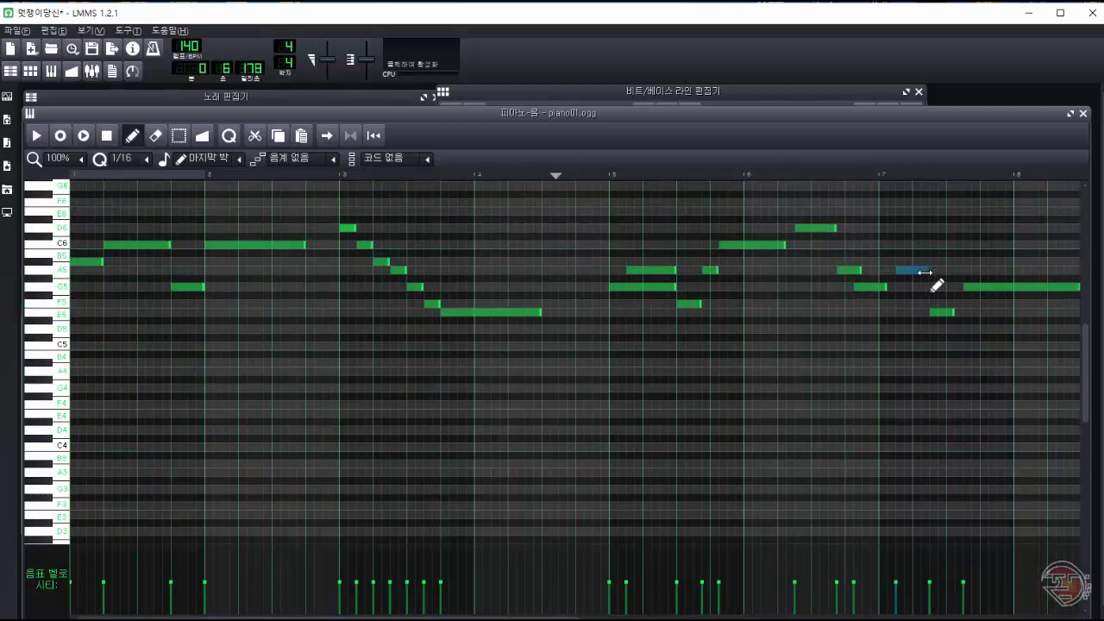
In bar 7, shorten the A5, lengthen the following note and raise it to F5, and audition from bar 5.
drag(945, 312, 961, 312)
drag(974, 287, 991, 287)
key(space)
key(space)
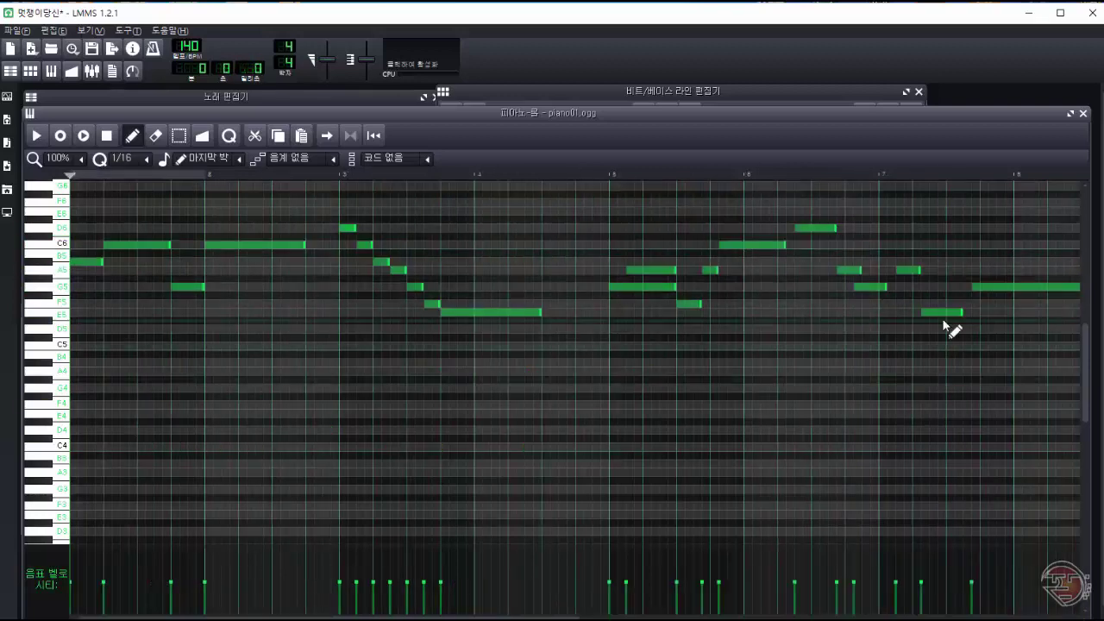
drag(939, 313, 938, 303)
click(594, 175)
key(space)
mouse_move(991, 287)
mouse_down()
mouse_move(983, 312)
mouse_move(991, 287)
mouse_up()
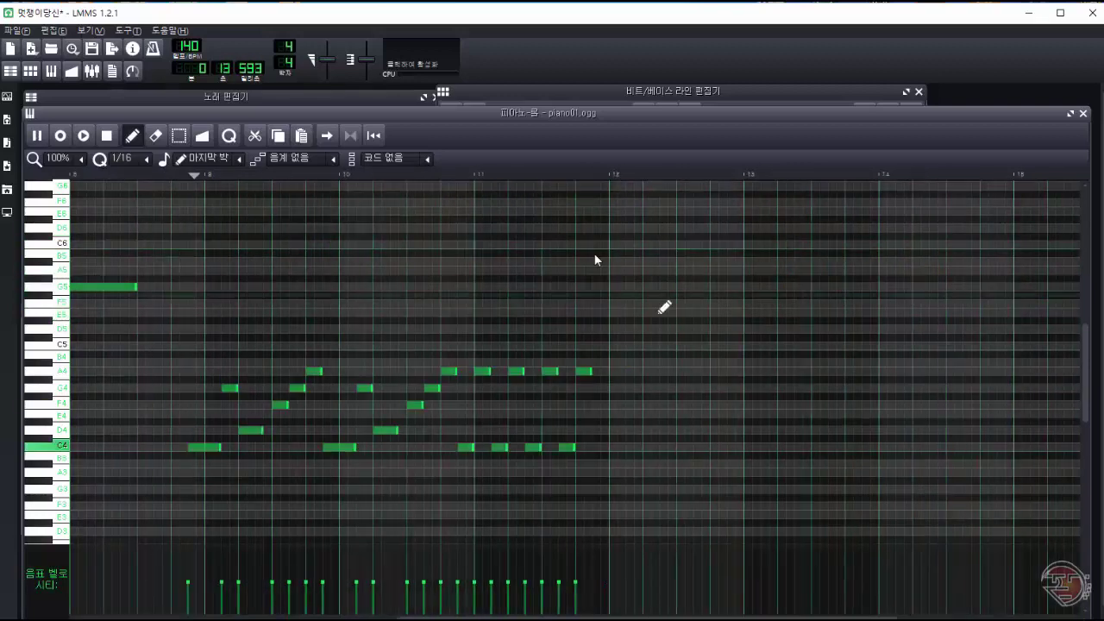
Change the two overlapping notes at the start of bar 5 to A5 followed by G5, and audition them.
key(space)
mouse_move(642, 270)
mouse_down()
mouse_move(642, 303)
mouse_move(642, 269)
mouse_up()
key(space)
key(space)
key(space)
key(space)
drag(646, 304, 647, 287)
key(space)
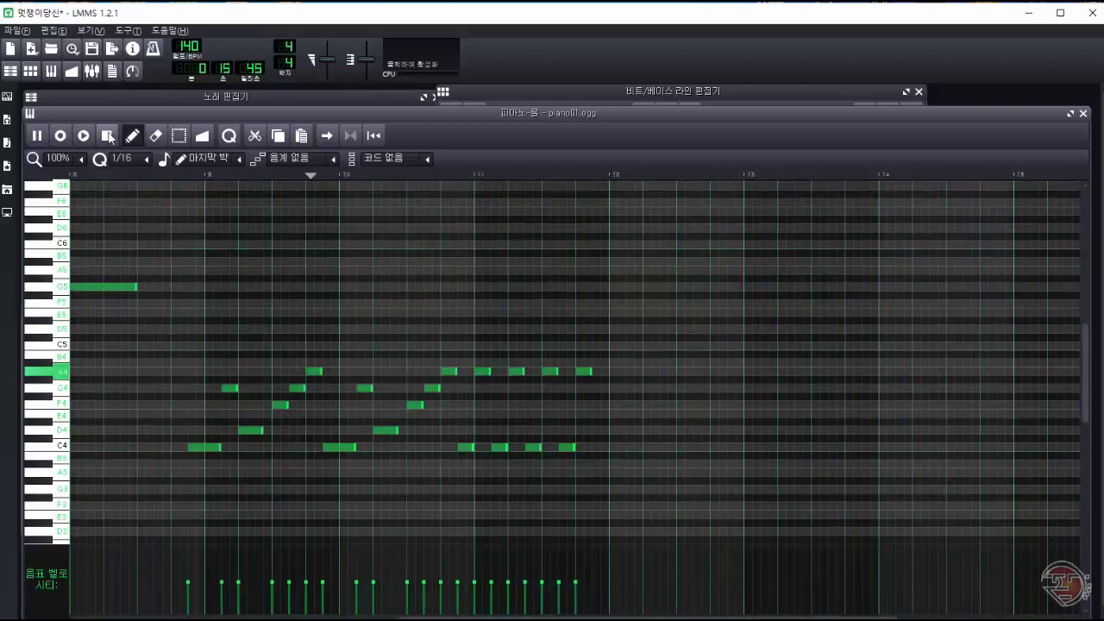
Rework the opening of bar 1 as an A5 and C6 chord followed by A#5, and audition it.
key(space)
click(71, 175)
drag(130, 245, 129, 261)
drag(86, 262, 86, 270)
key(space)
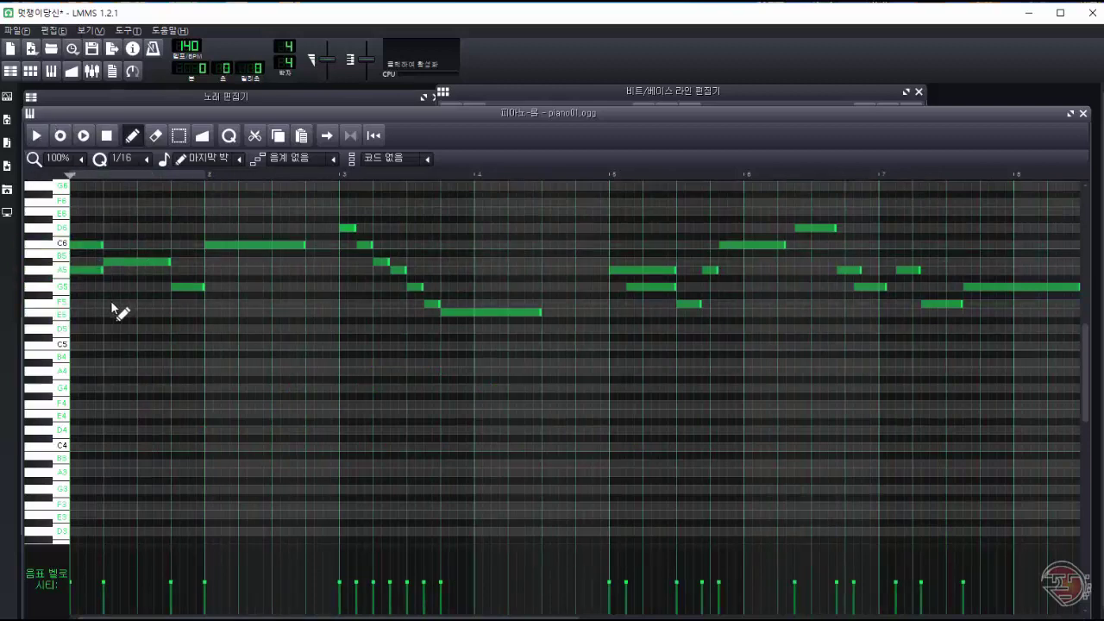
key(space)
Replace all notes of Melody1's Piano01.oggLow pattern with a copy of the piano01.ogg notes and play it.
click(754, 89)
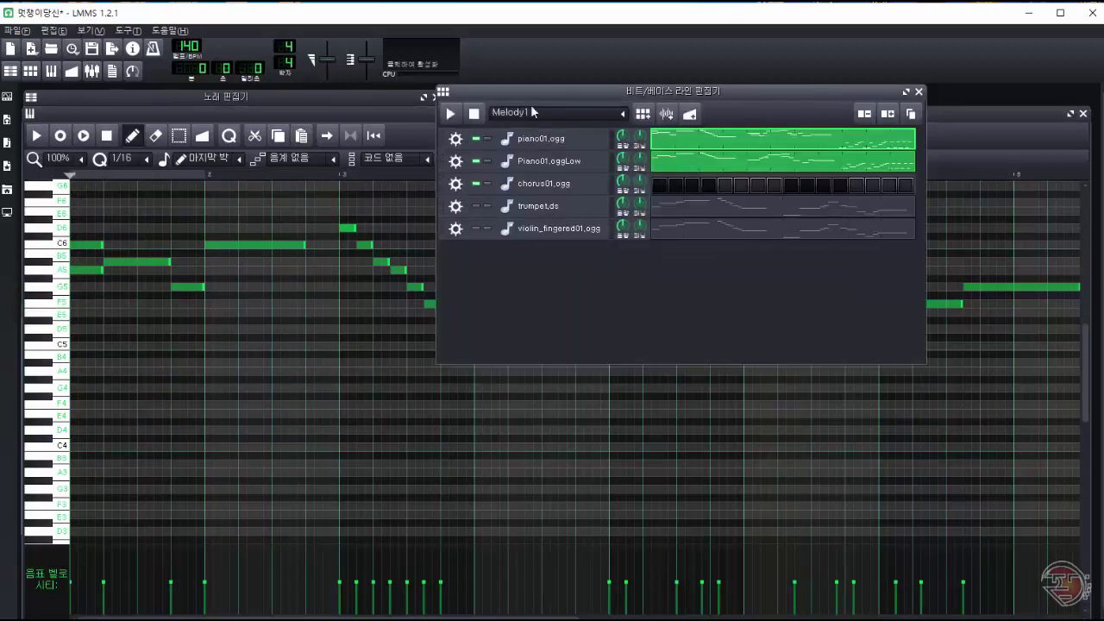
double_click(659, 142)
key(ctrl+a)
key(ctrl+c)
click(754, 91)
double_click(689, 161)
key(ctrl+a)
key(Delete)
key(ctrl+v)
key(space)
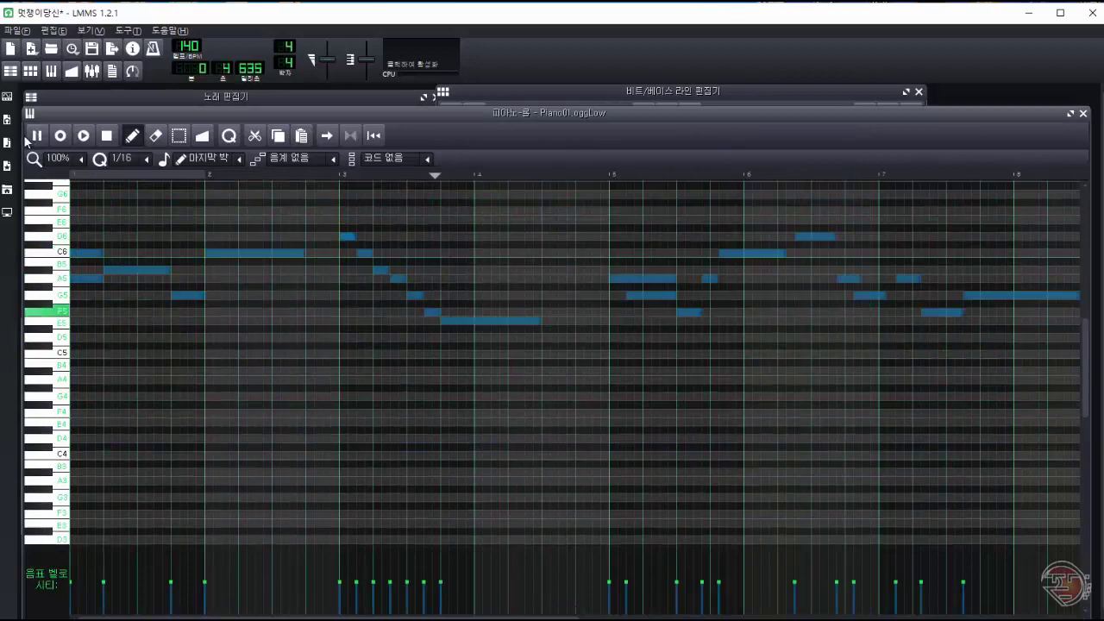
Audition Melody1 with both piano tracks in the beat/bassline editor.
click(483, 91)
key(space)
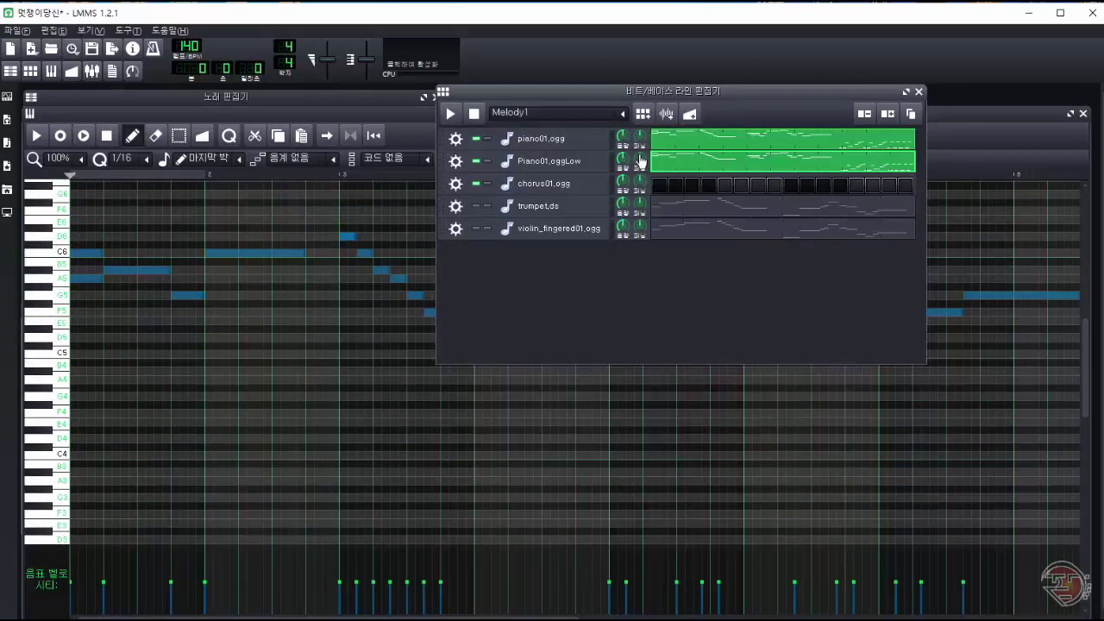
key(space)
key(space)
In Melody1's Piano01.oggLow pattern, raise the two overlapping notes at the start of bar 5 to A#5 and A5.
double_click(690, 161)
drag(604, 269, 673, 302)
drag(653, 279, 642, 261)
Make the same pitch change to the overlapping bar 5 notes in Melody1's piano01.ogg pattern and audition it.
click(754, 92)
double_click(660, 142)
click(655, 394)
key(space)
drag(651, 303, 638, 278)
key(space)
Audition the complete Melody1 and check the notes of its Piano01.oggLow pattern.
click(762, 91)
key(space)
double_click(690, 161)
key(space)
key(space)
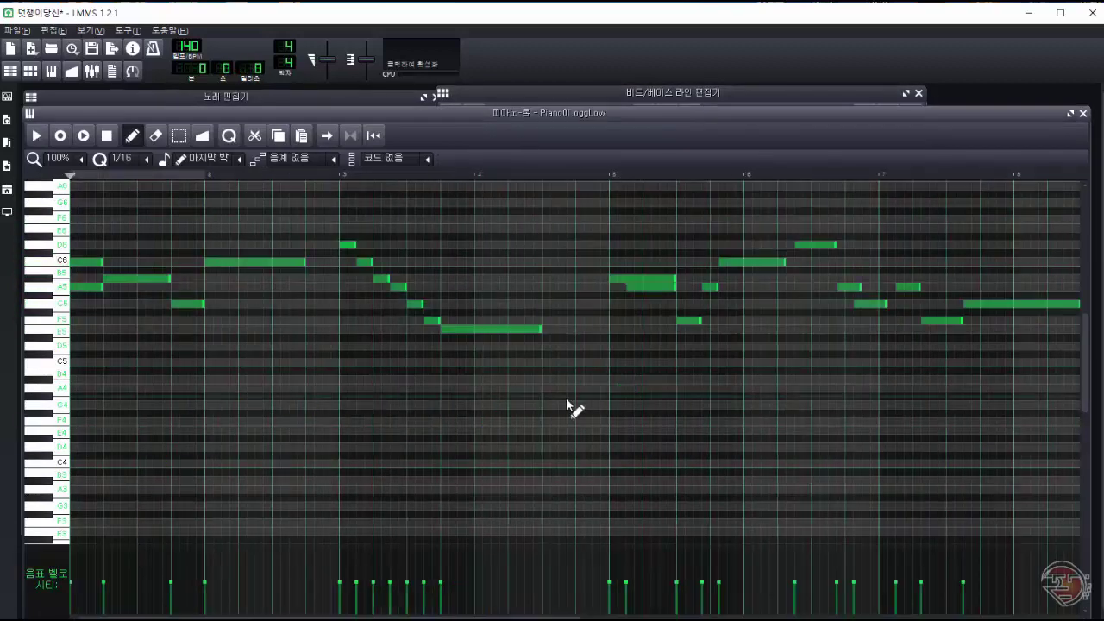
Audition Melody2, open its piano01.ogg pattern and raise the long bar 2 note to G6.
click(595, 92)
click(449, 115)
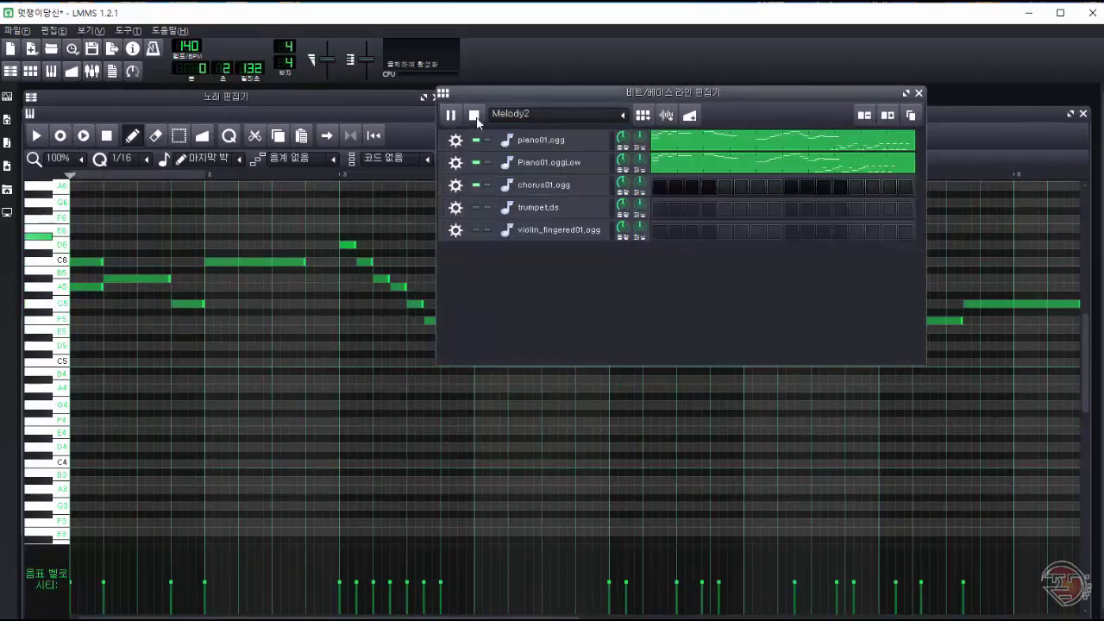
click(476, 116)
double_click(660, 142)
drag(237, 244, 247, 210)
Try adding D6 and D5 notes beneath the long G6 in bar 2, and delete both.
click(234, 253)
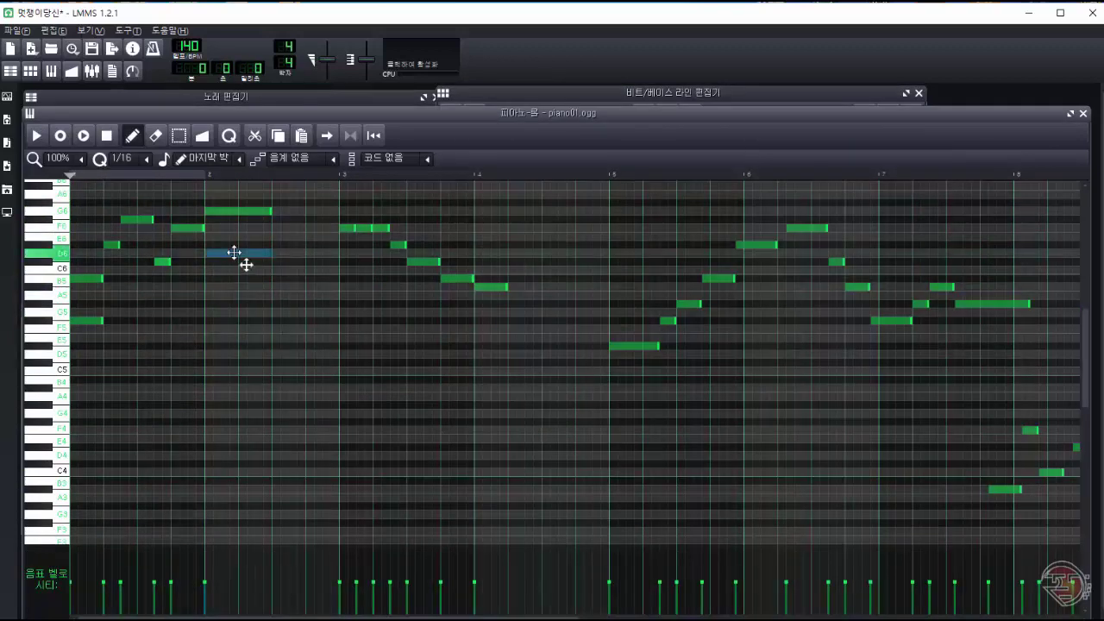
click(233, 353)
right_click(233, 253)
right_click(234, 354)
In bar 1, shorten the F#6, move the C#6 earlier and extend the F6 up to bar 2, and audition the phrase.
drag(151, 219, 144, 219)
drag(161, 262, 153, 261)
drag(186, 228, 176, 228)
drag(195, 228, 204, 227)
key(space)
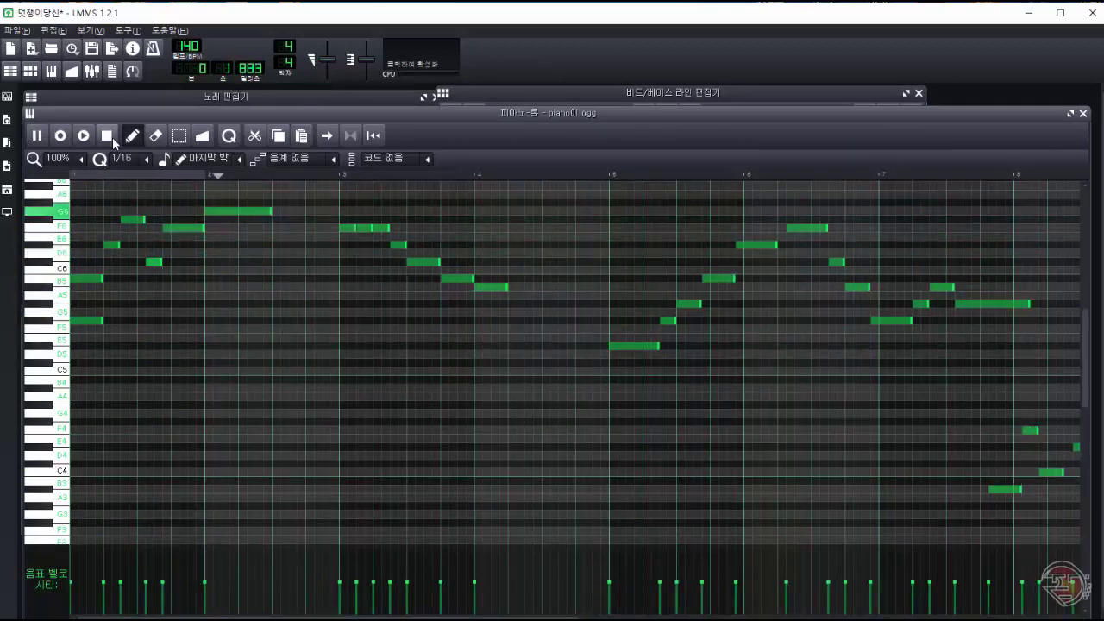
Lower all upper melody notes except the G6 in bar 2 by one semitone and audition the pattern.
drag(86, 200, 1038, 380)
mouse_move(230, 211)
mouse_down()
mouse_move(229, 247)
mouse_move(231, 210)
mouse_up()
ctrl+click(131, 229)
click(35, 136)
click(38, 135)
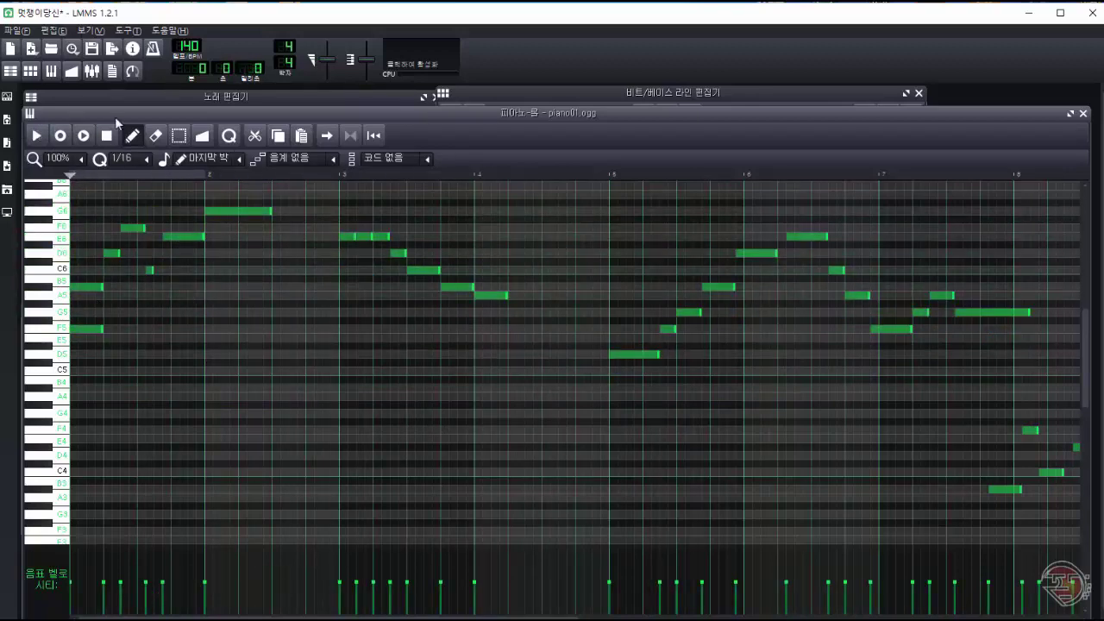
Lengthen the A#5 and A5 ending the first phrase, and stretch the bar 5 F5 so it overlaps the lengthened D5, auditioning the result.
key(space)
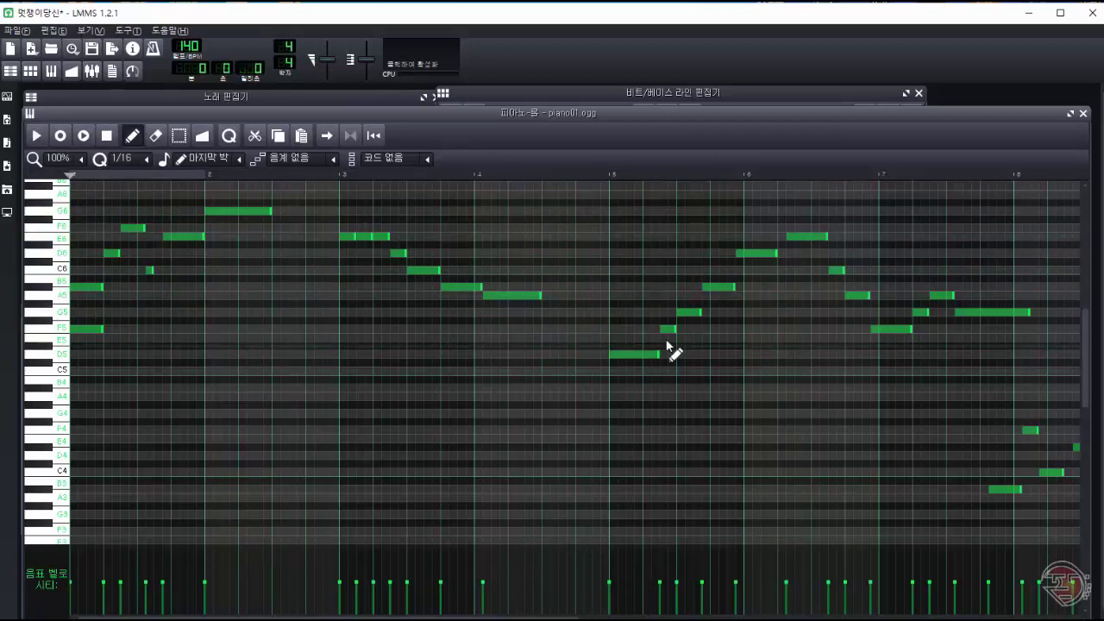
drag(666, 330, 632, 330)
drag(641, 329, 675, 354)
key(space)
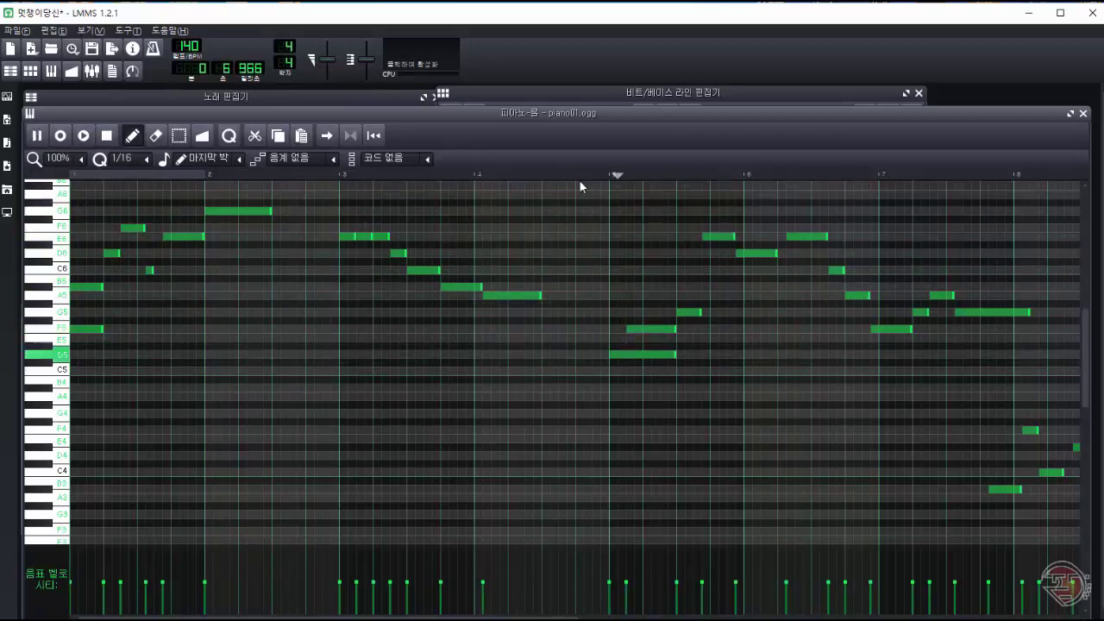
key(space)
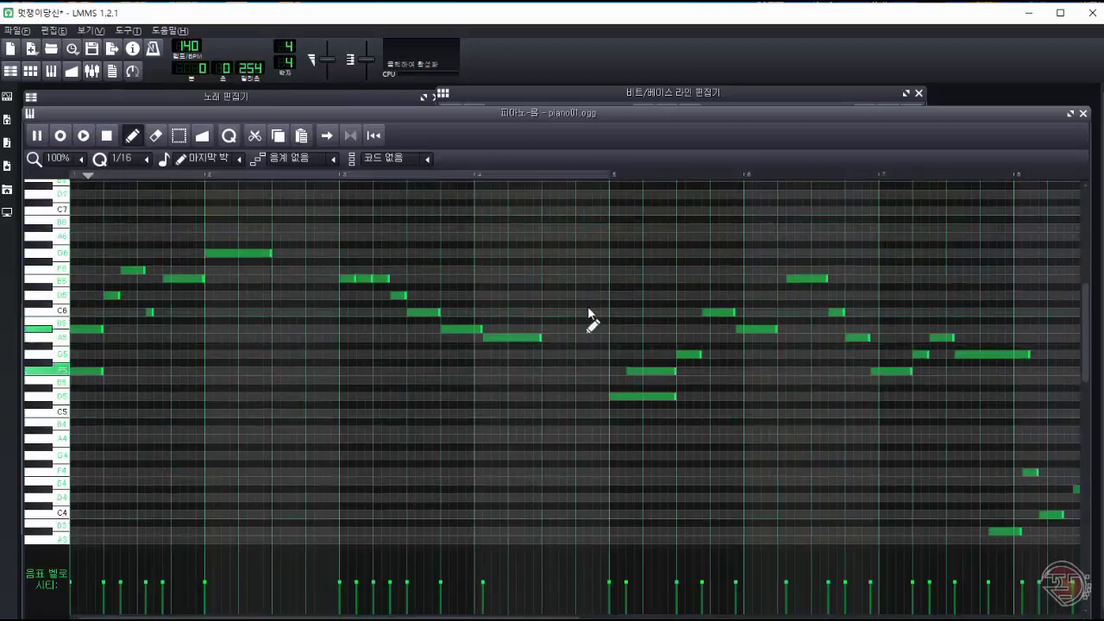
Set the loop region to bars 1 to 4 and audition the pattern around the start of bar 5.
click(598, 178)
key(space)
right_click(603, 178)
right_click(547, 179)
key(space)
right_click(98, 177)
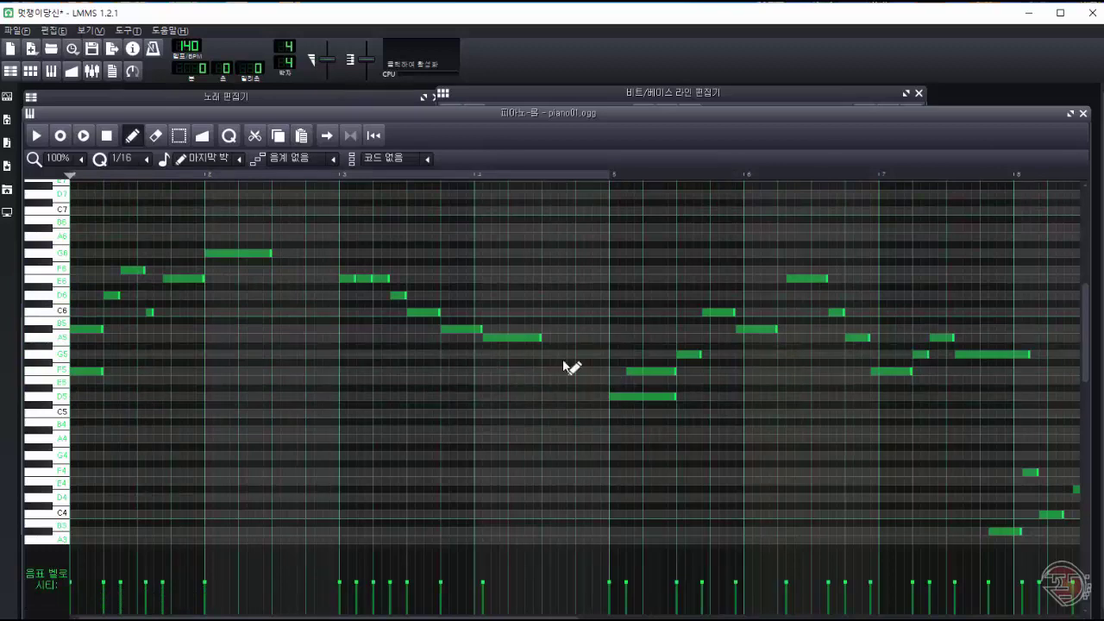
Change the rising notes at the end of bar 5 to A5 and C6, lower bar 6's E6 to D6, and audition from bar 5.
click(595, 177)
key(space)
key(space)
click(574, 177)
key(space)
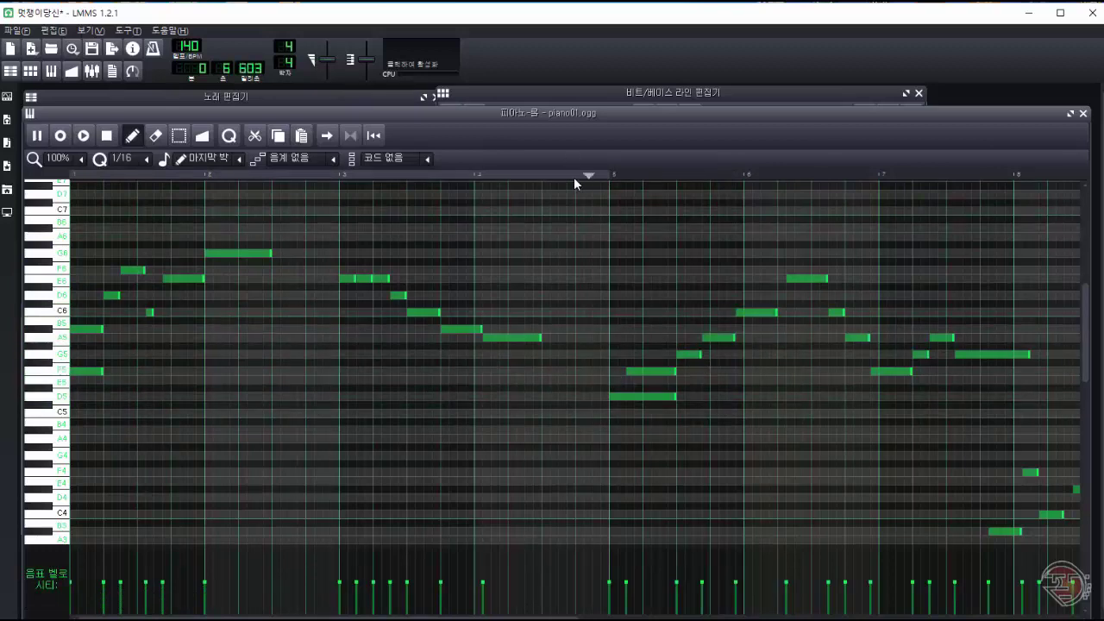
click(107, 136)
drag(804, 278, 804, 295)
key(space)
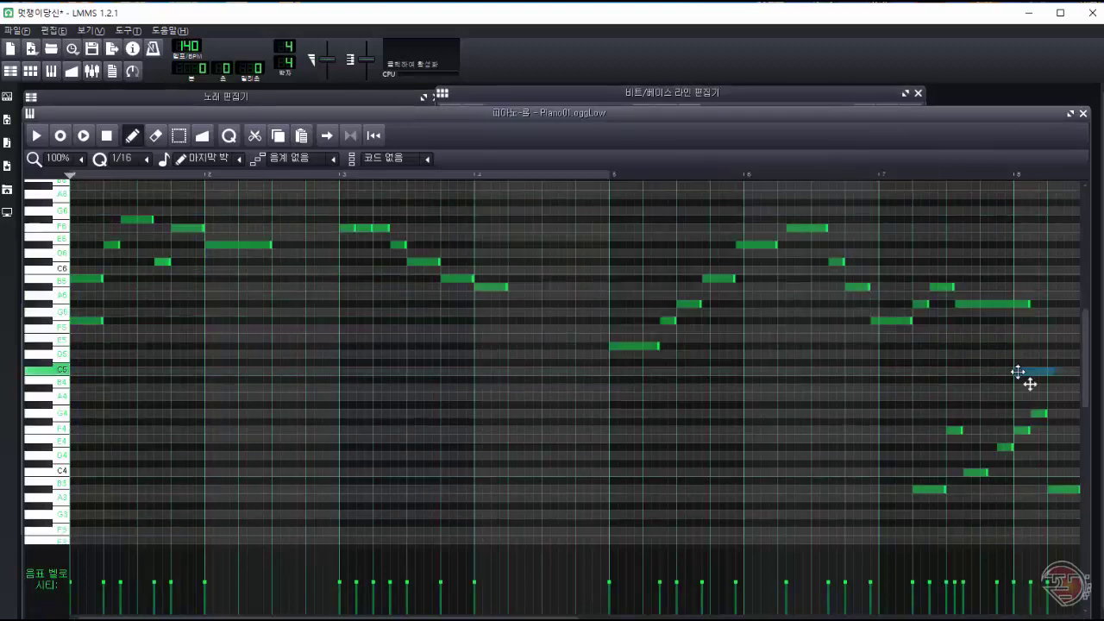
In Melody2's Piano01.oggLow pattern, rework the descending phrase of bars 6 to 8 as A5, A#5, A5 and a long G5.
click(606, 96)
click(427, 116)
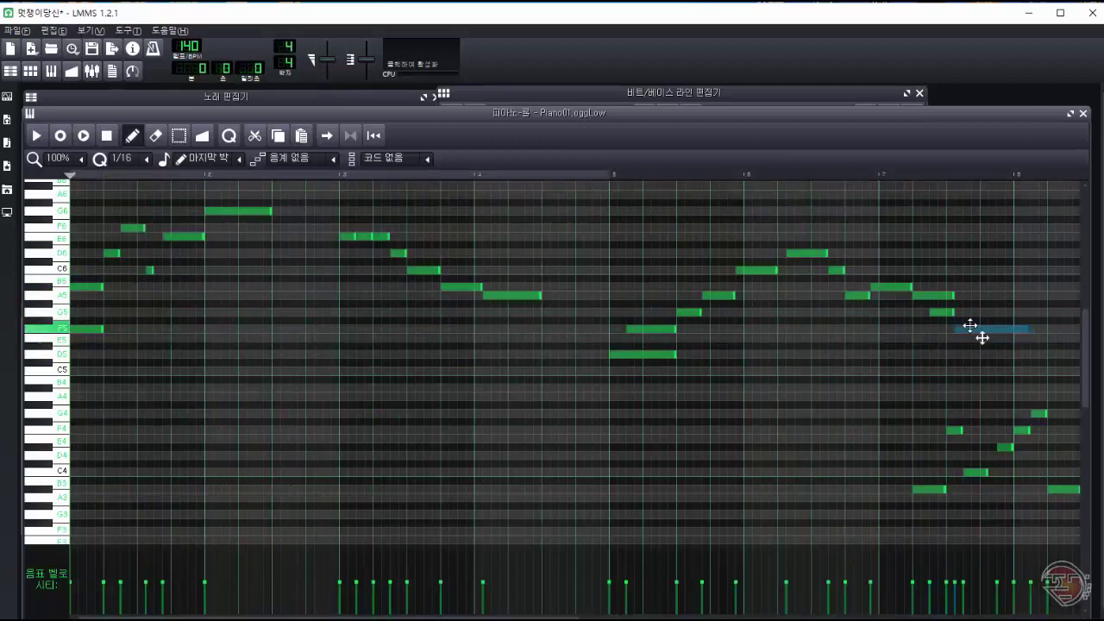
drag(970, 325, 970, 309)
key(space)
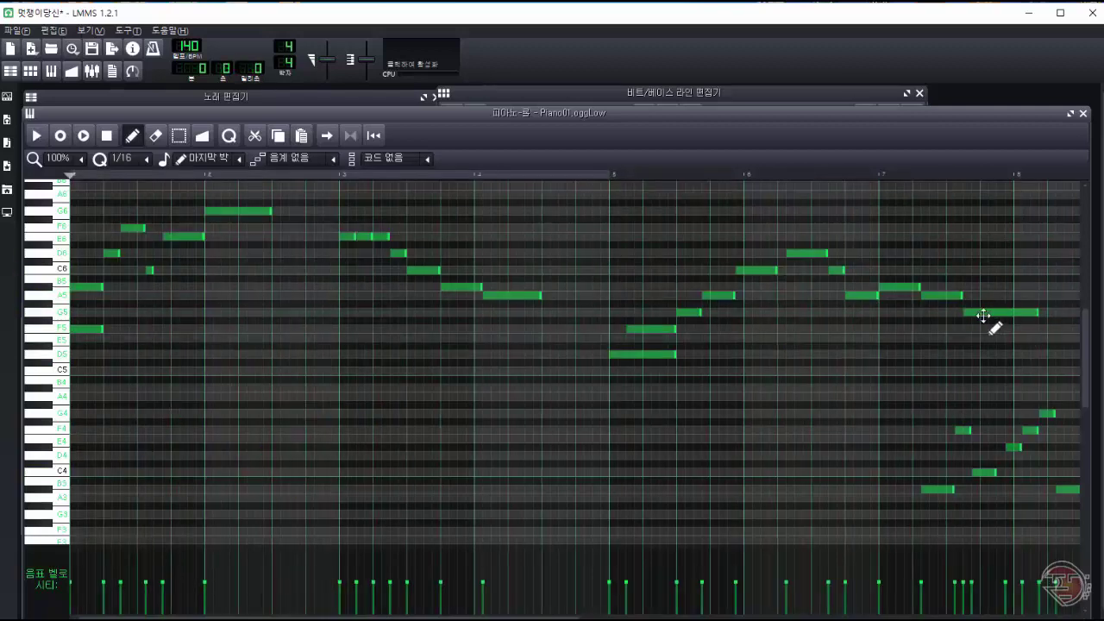
Carry the reworked melody over into Melody2's piano01.ogg pattern and audition it.
click(36, 136)
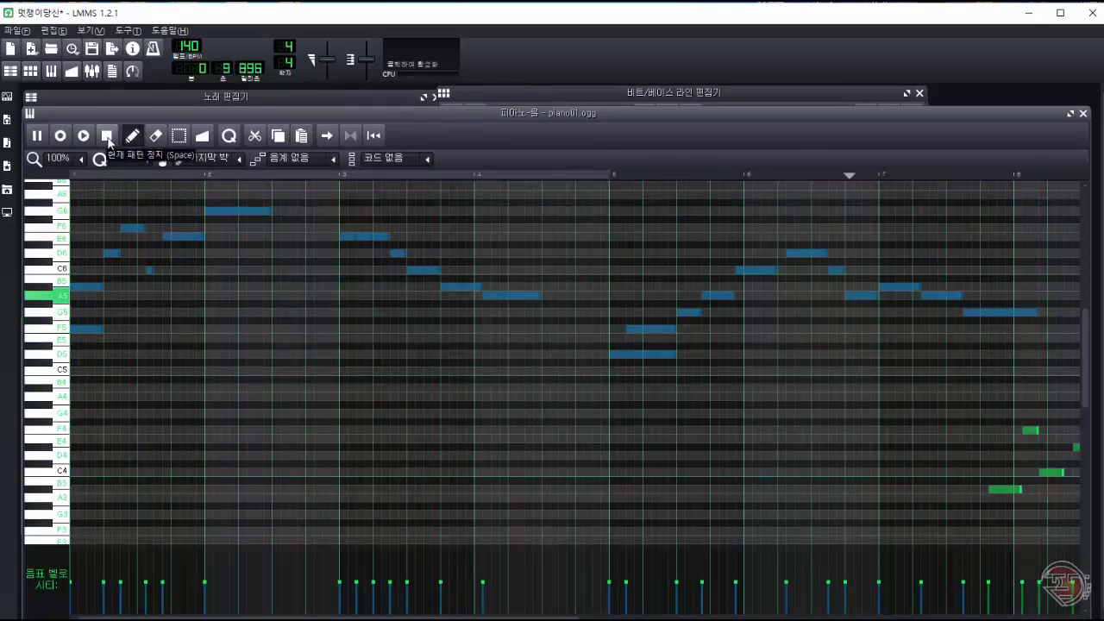
click(108, 138)
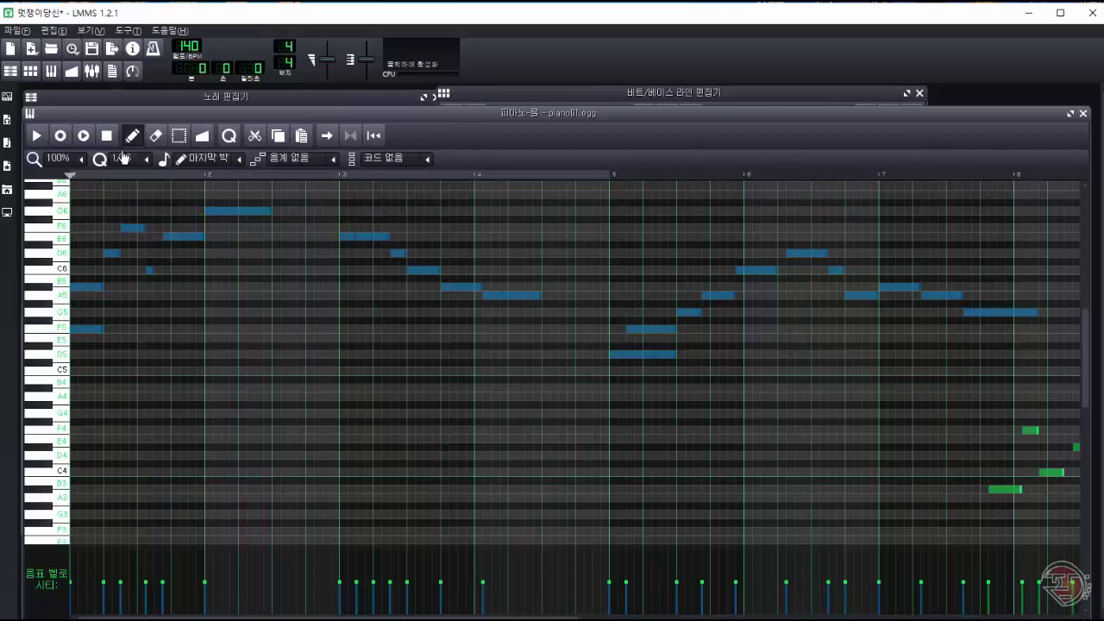
click(36, 135)
click(107, 135)
Re-pitch Melody2's piano01.ogg notes across bars 1 and 2 as C6, D6, F6 and D6 with lengthened timing, and audition the pattern.
ctrl+click(95, 338)
drag(144, 227, 162, 226)
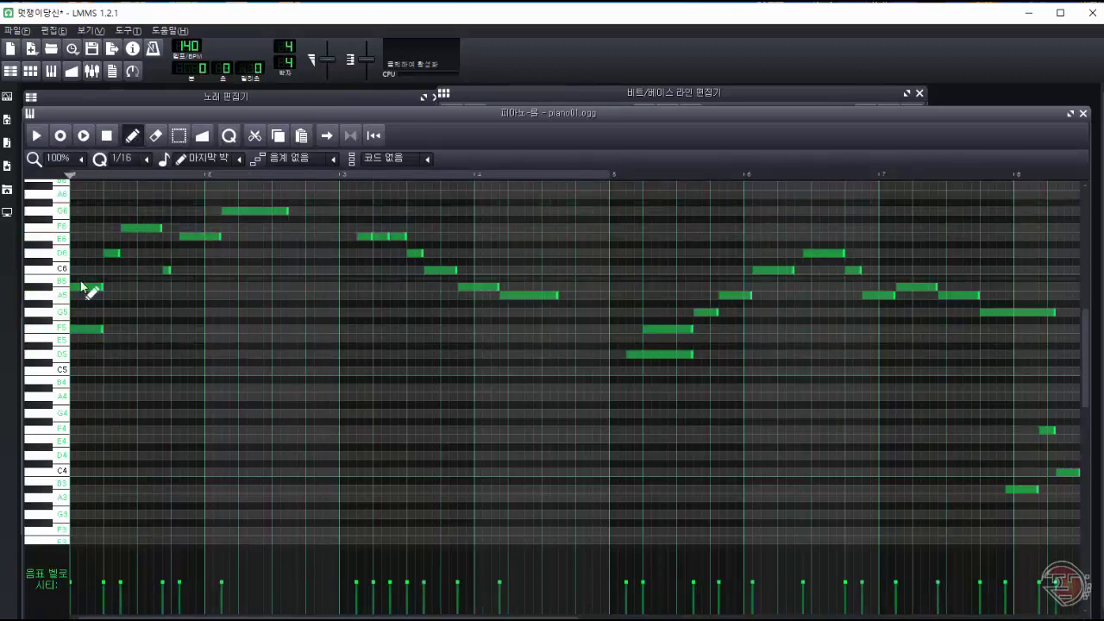
drag(169, 270, 175, 227)
drag(145, 228, 146, 270)
click(175, 228)
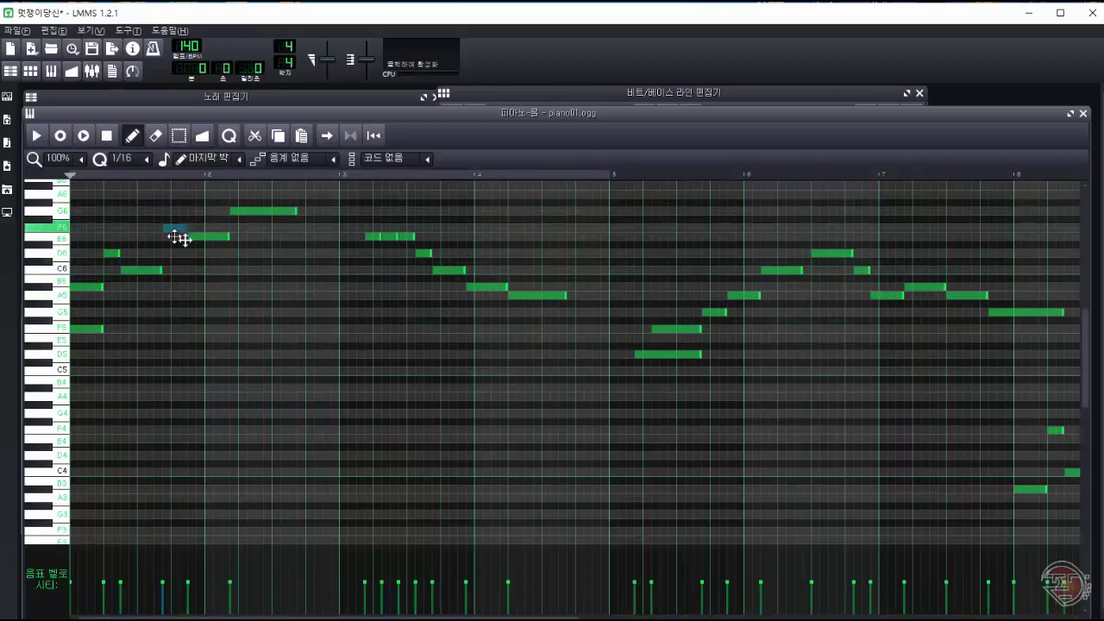
drag(179, 237, 179, 253)
drag(236, 210, 236, 261)
click(36, 136)
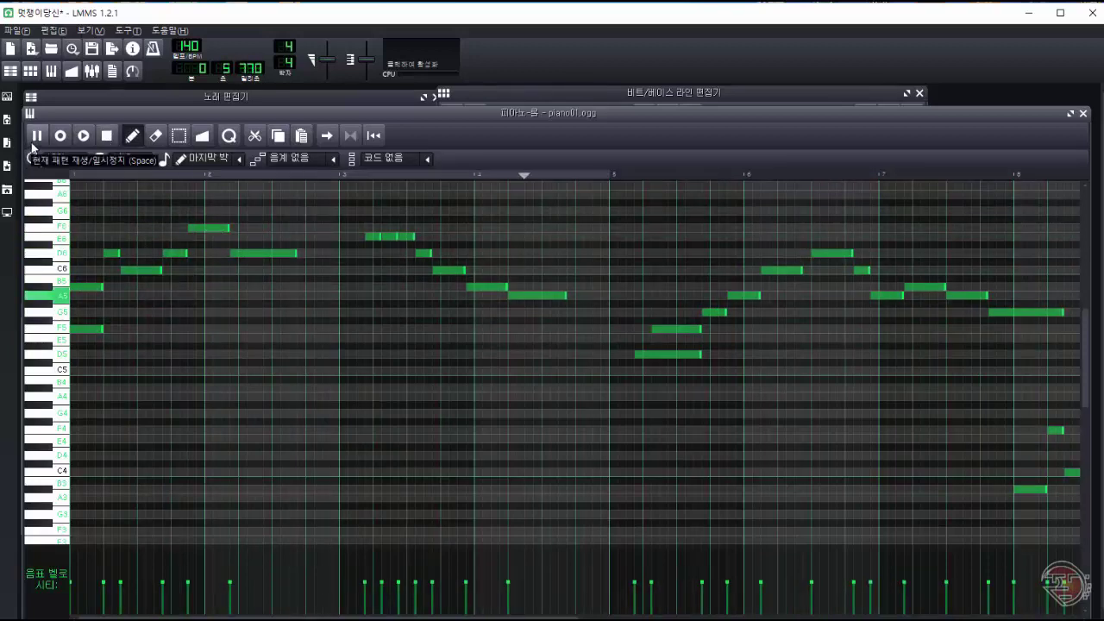
Copy all notes of Melody2's piano01.ogg pattern into its Piano01.oggLow pattern and audition Melody2.
click(107, 138)
key(ctrl+a)
key(ctrl+c)
click(534, 93)
double_click(690, 163)
key(ctrl+v)
click(483, 93)
click(448, 115)
click(471, 116)
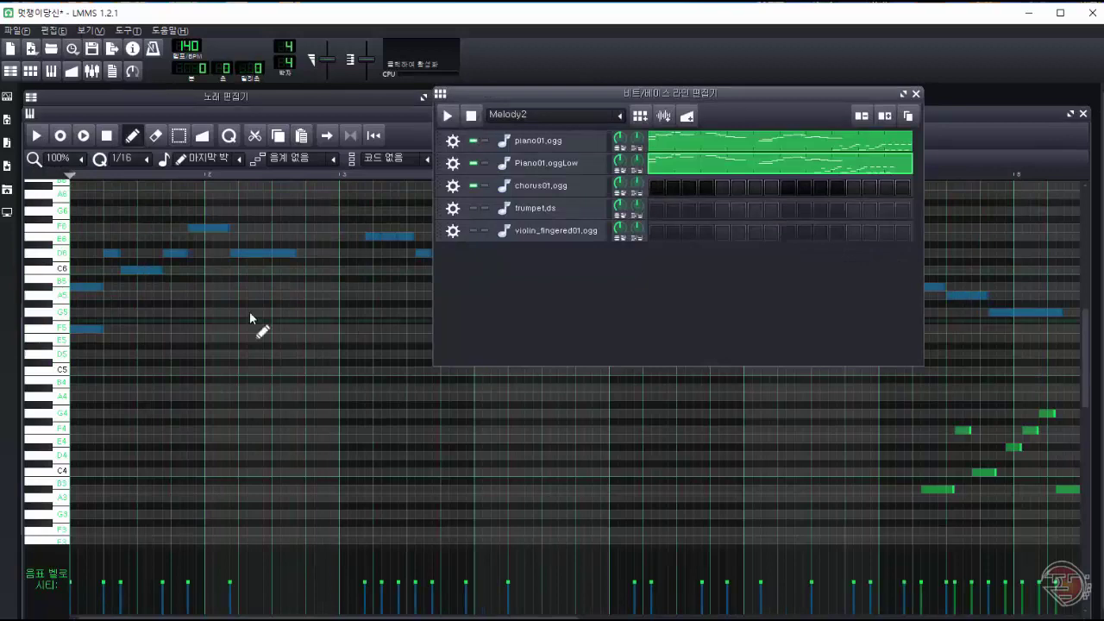
Shorten the D6 note at the end of bar 1 in both Melody2 piano patterns, pulling the following notes earlier, and audition.
click(249, 312)
drag(161, 270, 177, 253)
click(759, 94)
double_click(743, 140)
click(517, 93)
click(448, 116)
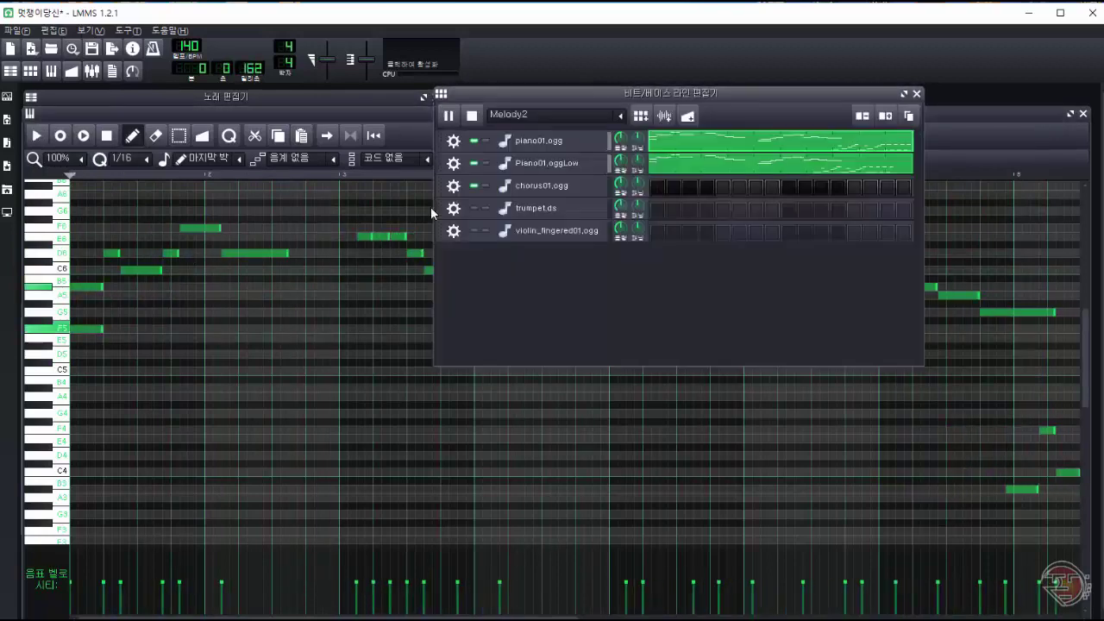
In piano01.ogg, shorten bar 6's C6 note, shift the phrase after it a sixteenth later, and audition from bar 5.
click(405, 236)
drag(792, 271, 776, 271)
click(609, 175)
key(space)
key(space)
drag(780, 229, 1057, 332)
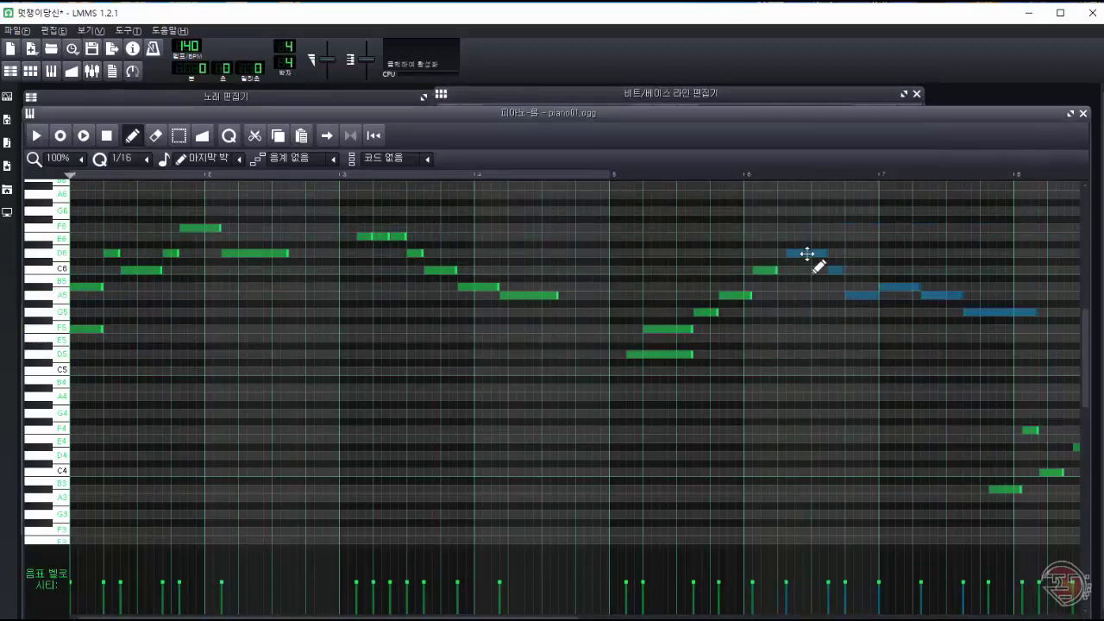
drag(805, 254, 814, 253)
click(601, 175)
click(605, 175)
click(605, 175)
click(607, 176)
key(space)
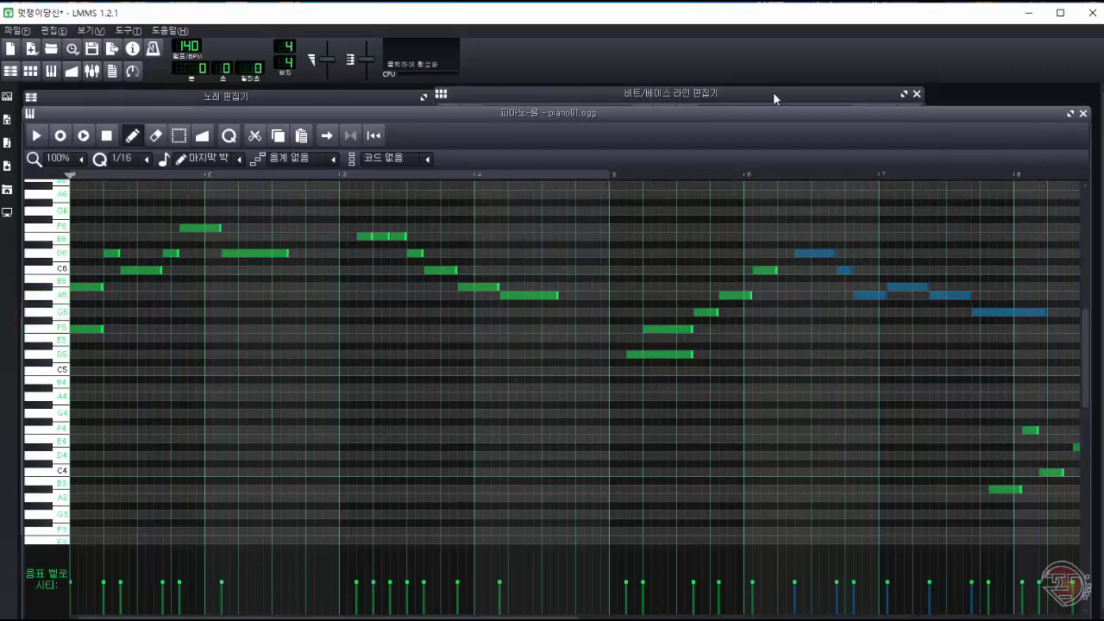
Match the timing of the bar 6 to 8 phrase in Melody2's Piano01.oggLow pattern and audition Melody2.
click(773, 92)
double_click(759, 161)
click(776, 94)
double_click(855, 145)
click(776, 93)
double_click(853, 163)
drag(1050, 352, 789, 233)
drag(819, 254, 810, 253)
click(604, 93)
click(448, 115)
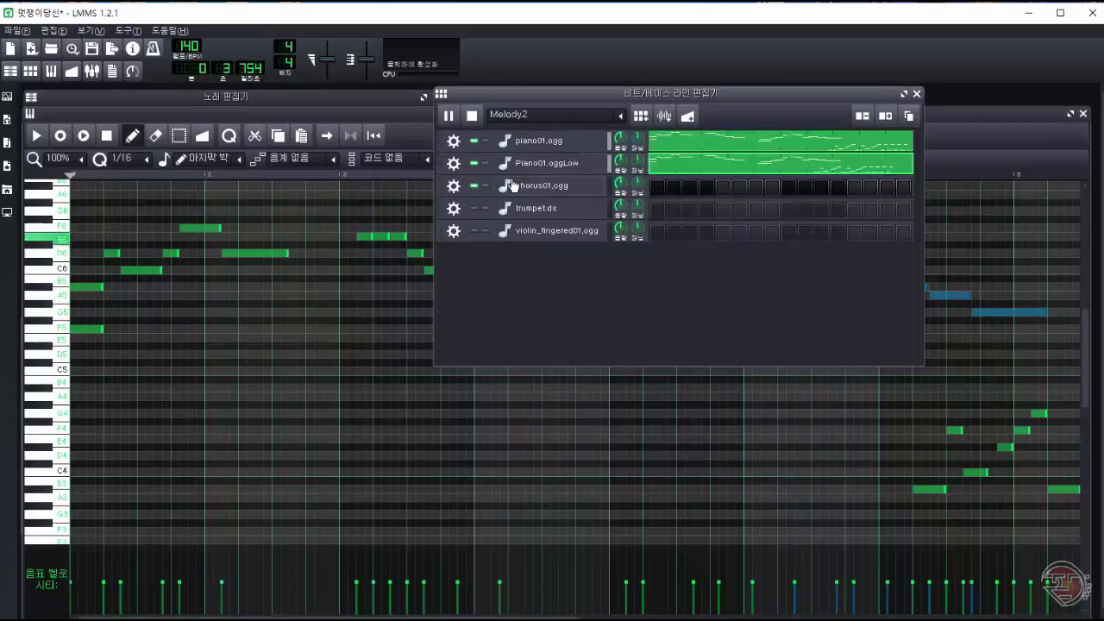
click(474, 118)
click(955, 115)
Raise the last three notes of the bar 6 to 8 phrase to C6, A#5 and a long A5 in both piano patterns, and audition.
drag(909, 287, 908, 270)
click(607, 175)
key(space)
drag(949, 295, 909, 270)
key(space)
key(space)
click(776, 93)
double_click(855, 142)
drag(949, 295, 949, 287)
drag(1001, 310, 1001, 295)
click(584, 92)
key(space)
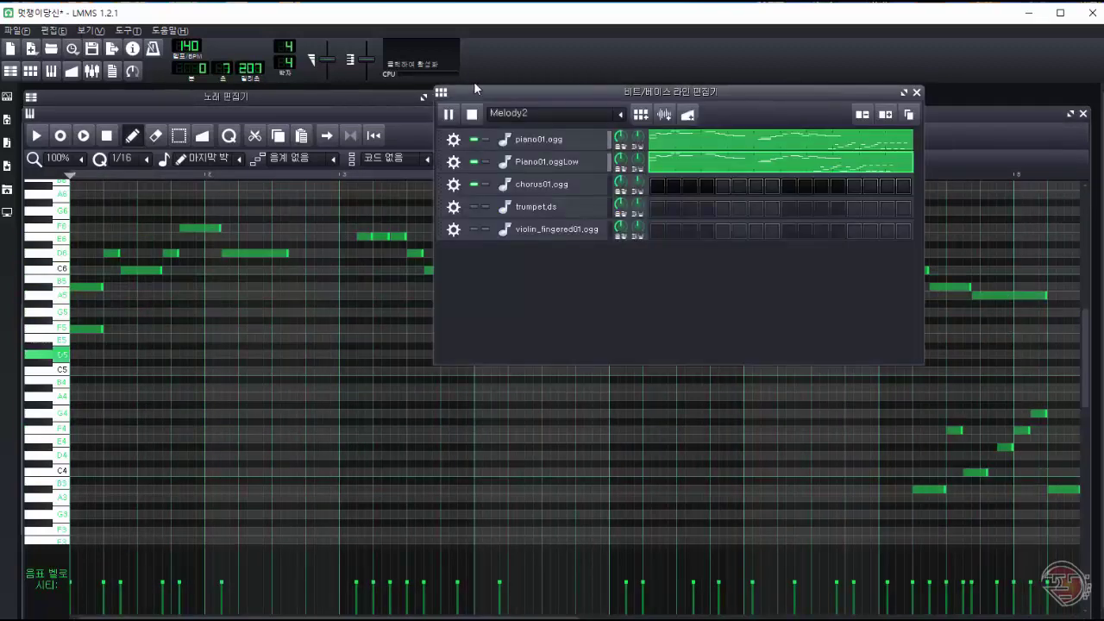
Move the low accompaniment notes in Piano01.oggLow to start at bar 8 and audition Melody2.
key(space)
drag(884, 397, 1083, 511)
drag(337, 487, 438, 487)
click(463, 90)
key(space)
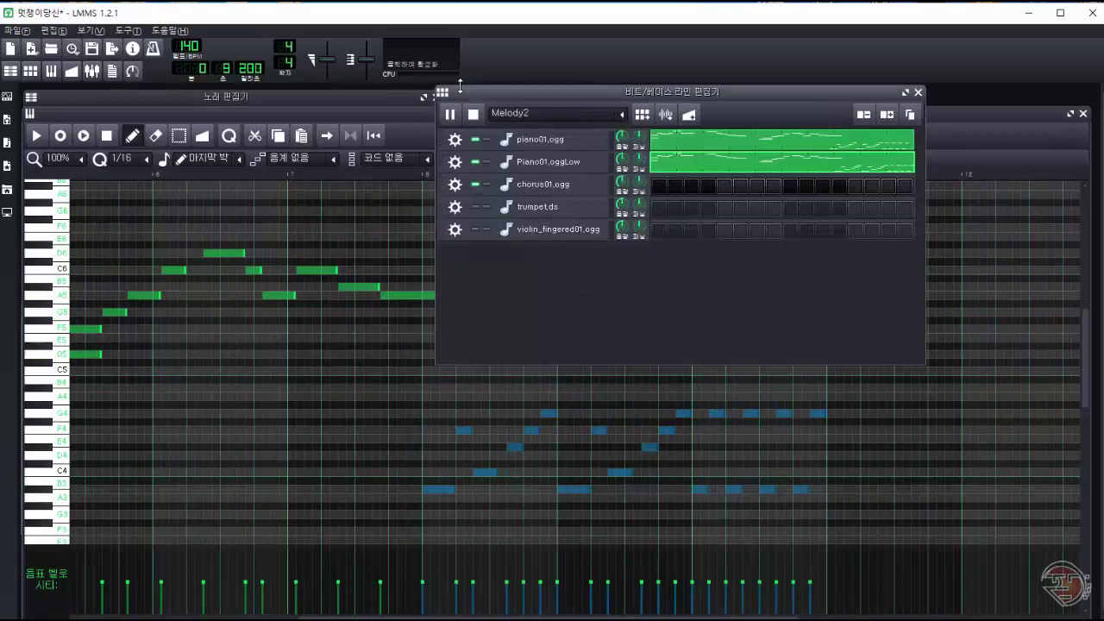
Align the low accompaniment notes in Melody2's piano01.ogg pattern to the start of bar 8 and audition.
click(326, 308)
scroll(328, 311, left, 20)
click(459, 92)
key(space)
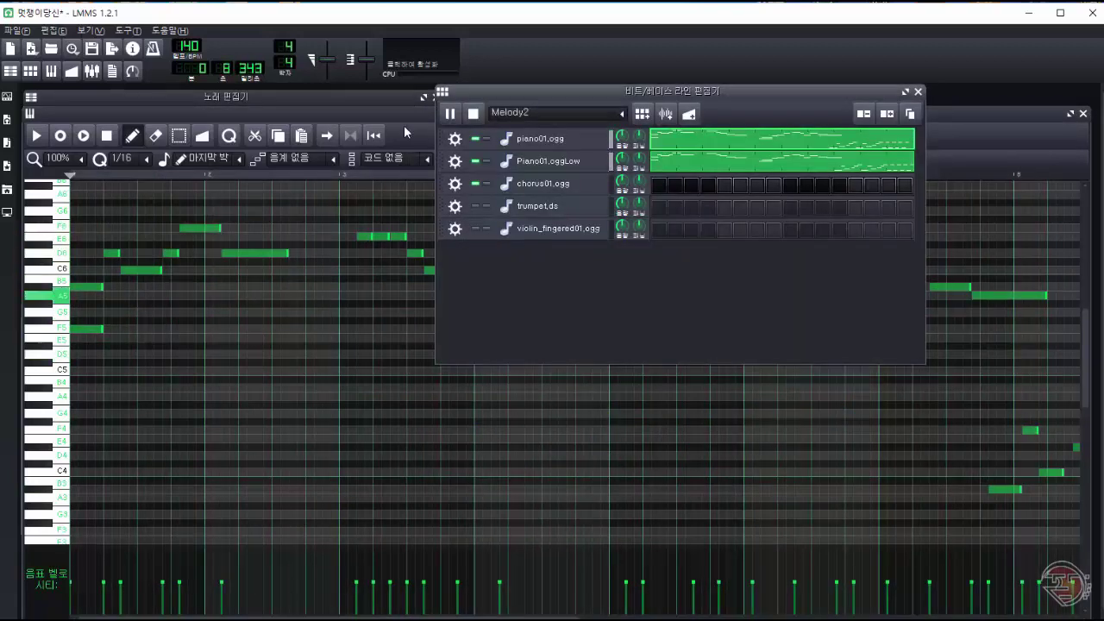
click(993, 140)
click(445, 115)
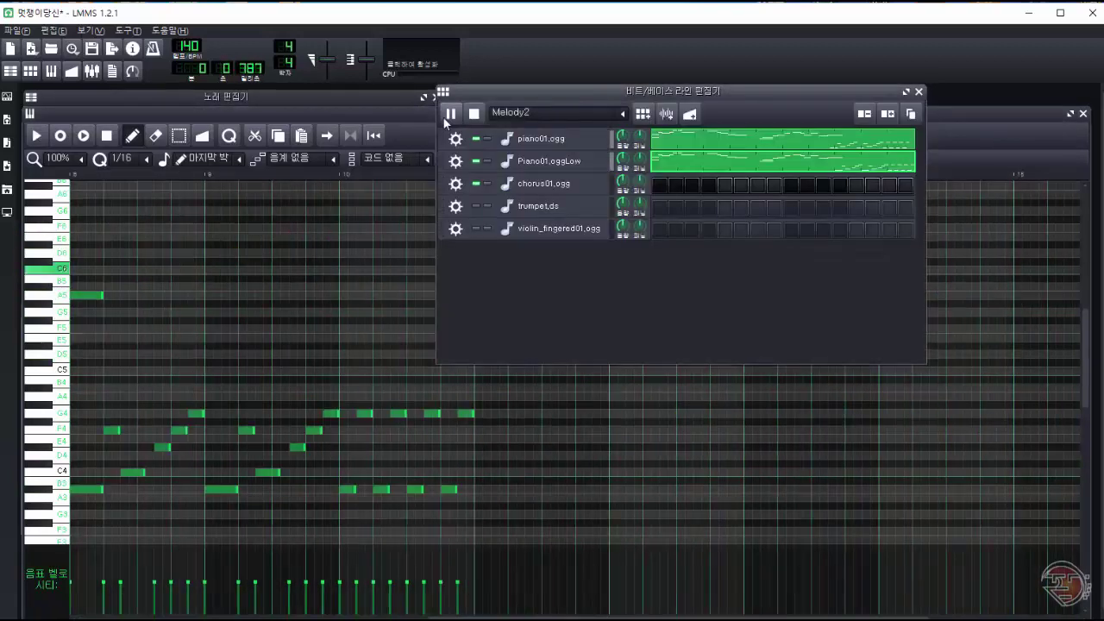
Switch to Melody3, audition it, and open its piano01.ogg pattern.
click(474, 113)
click(621, 113)
click(519, 159)
click(451, 114)
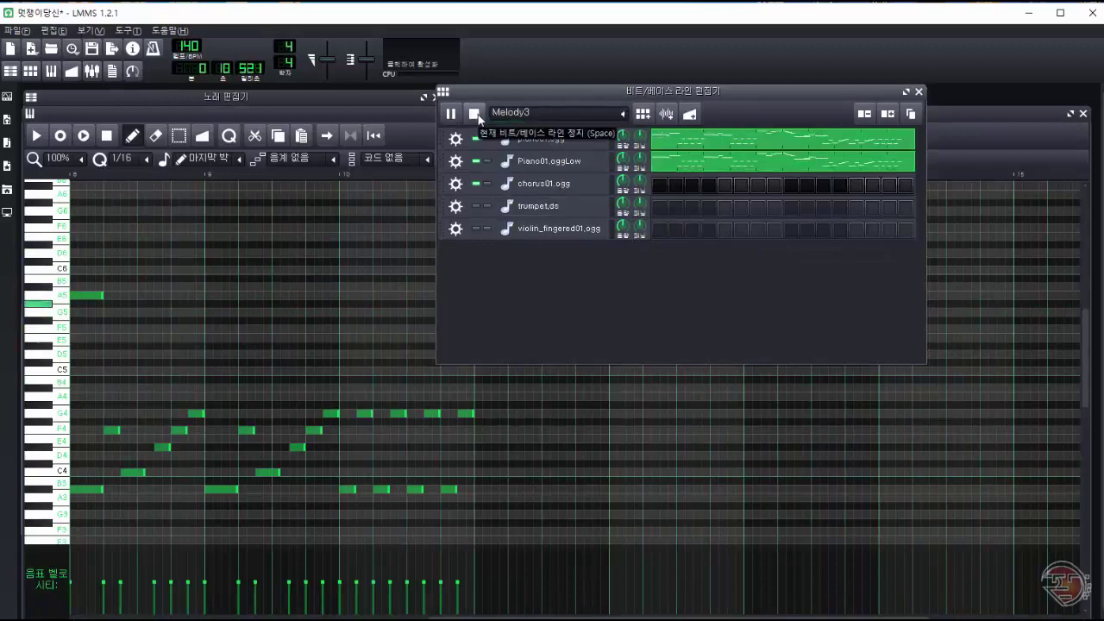
click(733, 139)
click(799, 85)
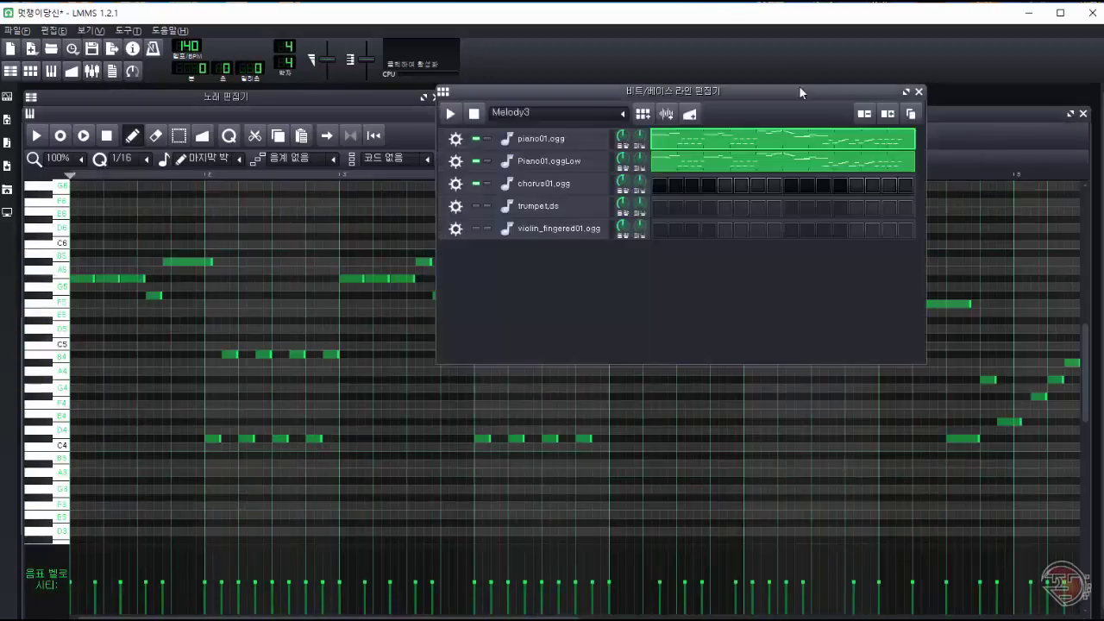
Delete the low accompaniment notes in bars 2 and 4 of Melody3's piano01.ogg pattern and move the closing accompaniment to start at bar 8.
click(638, 487)
drag(179, 333, 635, 483)
key(Delete)
drag(482, 341, 938, 507)
drag(511, 438, 580, 446)
scroll(316, 381, left, 10)
Audition Melody4 and re-pitch the opening notes of bar 1 in its piano01.ogg pattern.
click(673, 91)
click(451, 113)
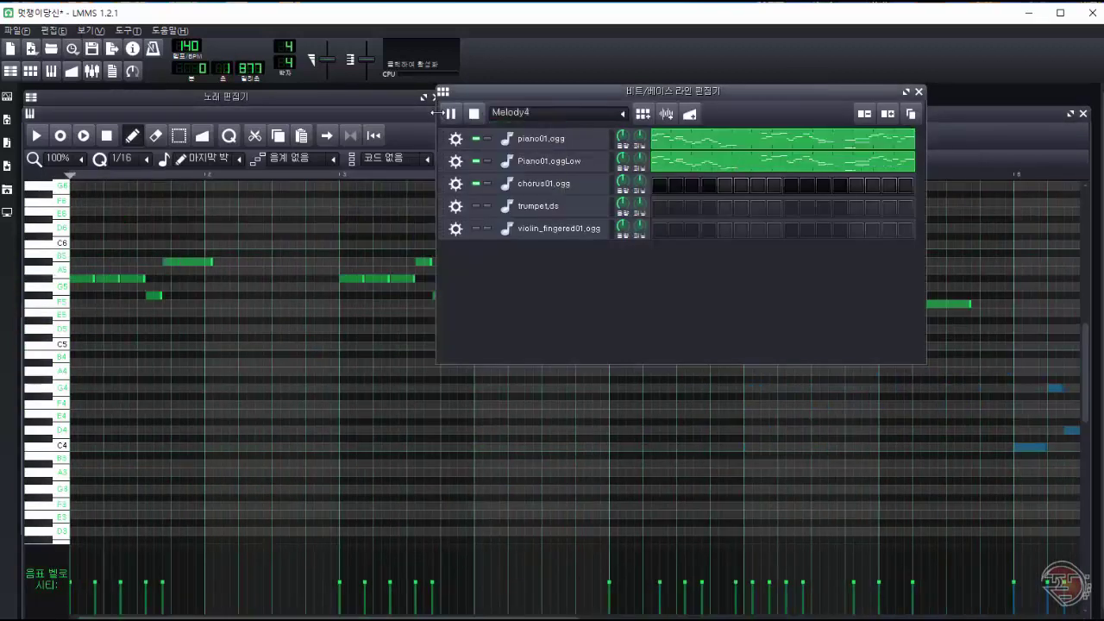
click(733, 139)
drag(93, 312, 93, 262)
drag(92, 371, 91, 321)
drag(89, 261, 90, 286)
drag(127, 296, 128, 304)
drag(93, 321, 93, 338)
drag(171, 329, 171, 295)
drag(202, 371, 203, 338)
Transpose Melody4's bar 1 to 4 phrase down until bar 2's top note is C7, then correct bar 1 notes to G6, D7 and A6.
ctrl+drag(217, 314, 552, 422)
ctrl+drag(76, 263, 647, 456)
drag(256, 302, 256, 336)
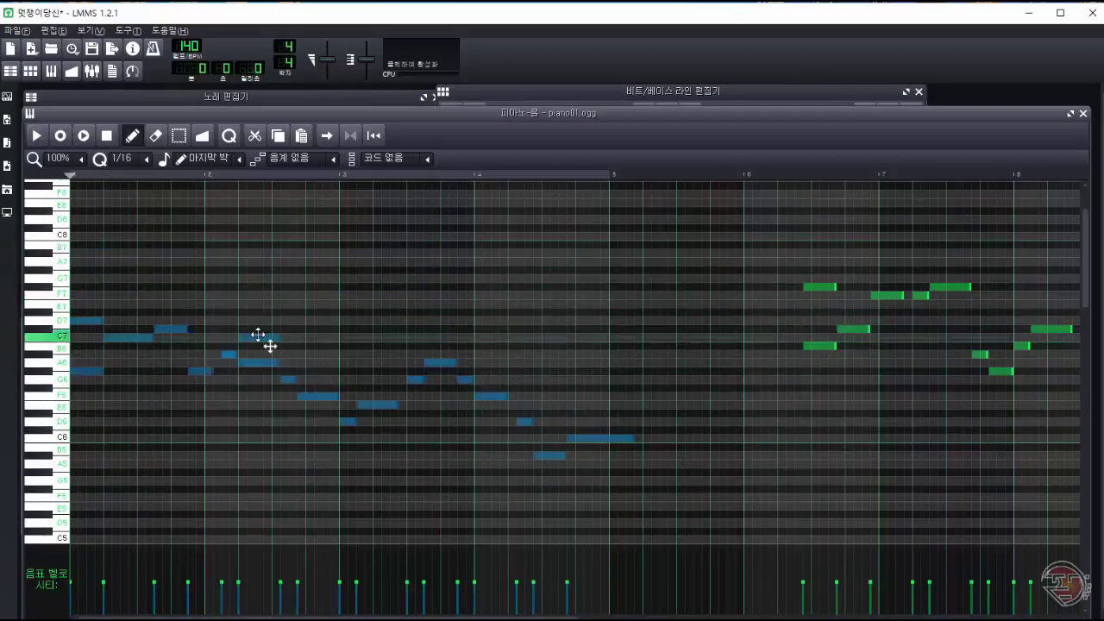
ctrl+click(92, 404)
drag(86, 371, 86, 380)
drag(170, 328, 170, 320)
drag(200, 371, 200, 362)
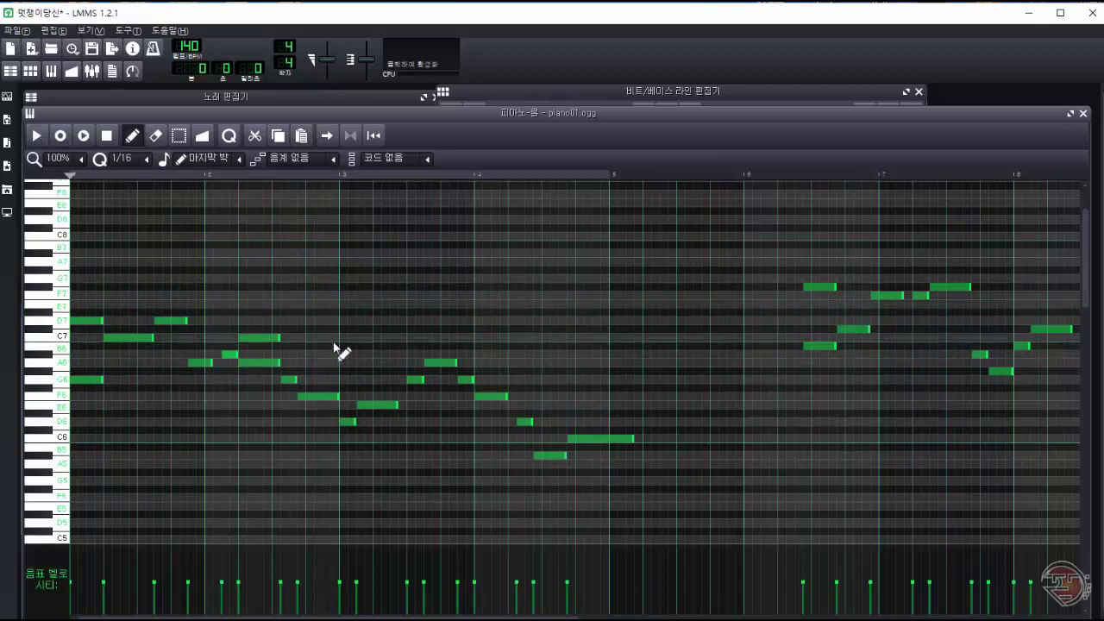
Raise the last note of bar 2 to A6 and transpose the phrase in bars 3 and 4 up three semitones.
drag(317, 396, 599, 465)
drag(547, 456, 547, 431)
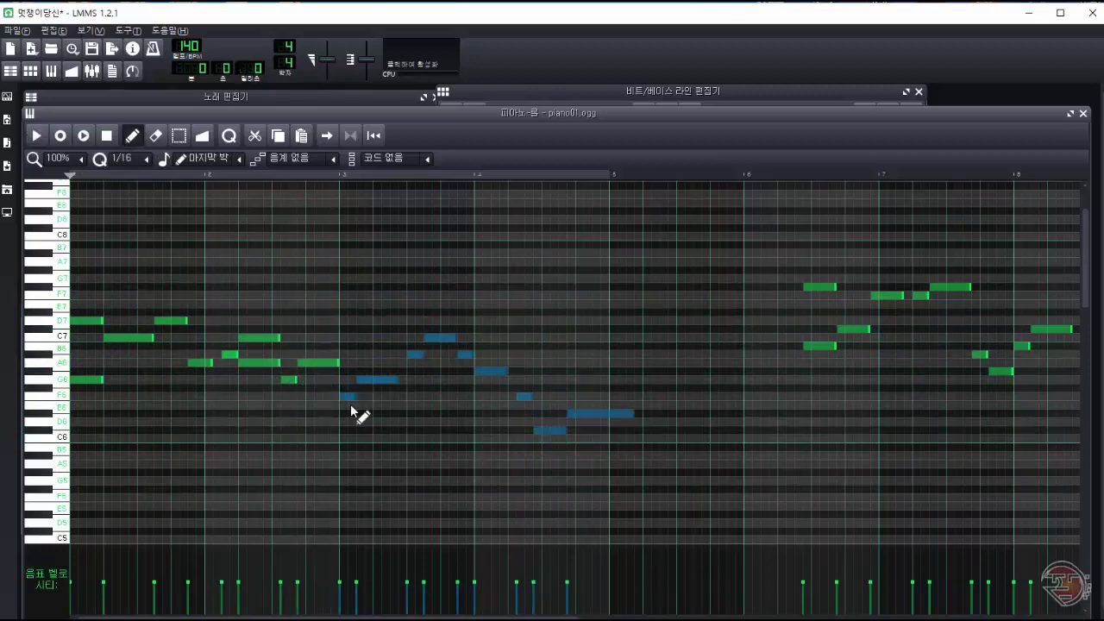
ctrl+click(531, 470)
Raise the short note in the middle of bar 3 to D7 and the last two notes of bar 4 to E6 and F6.
click(415, 352)
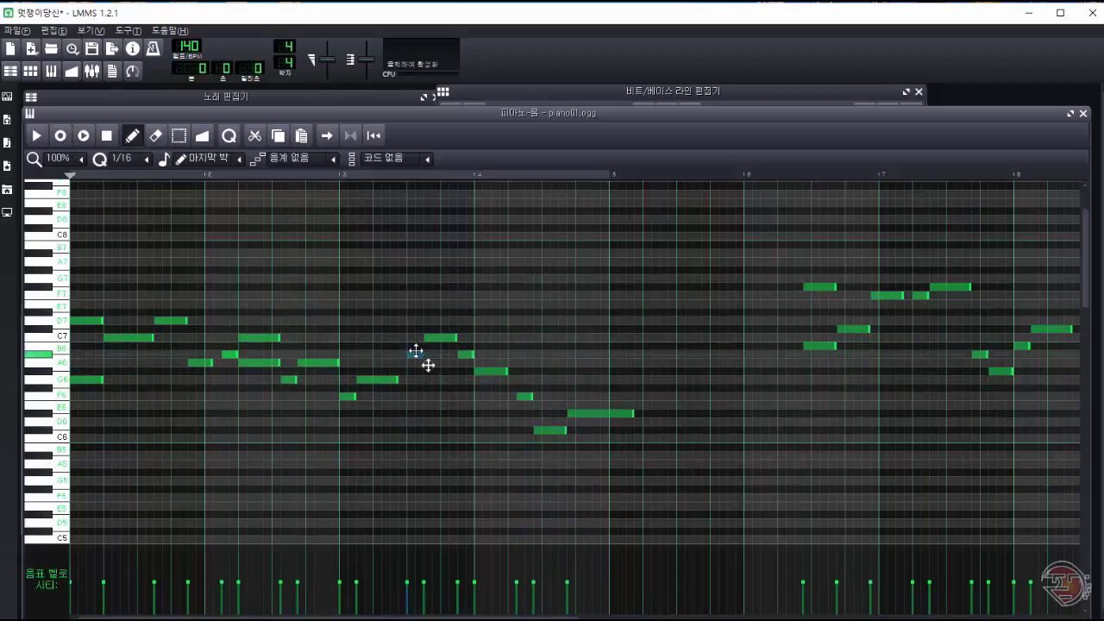
drag(416, 352, 415, 319)
key(space)
drag(549, 430, 548, 404)
drag(588, 413, 588, 397)
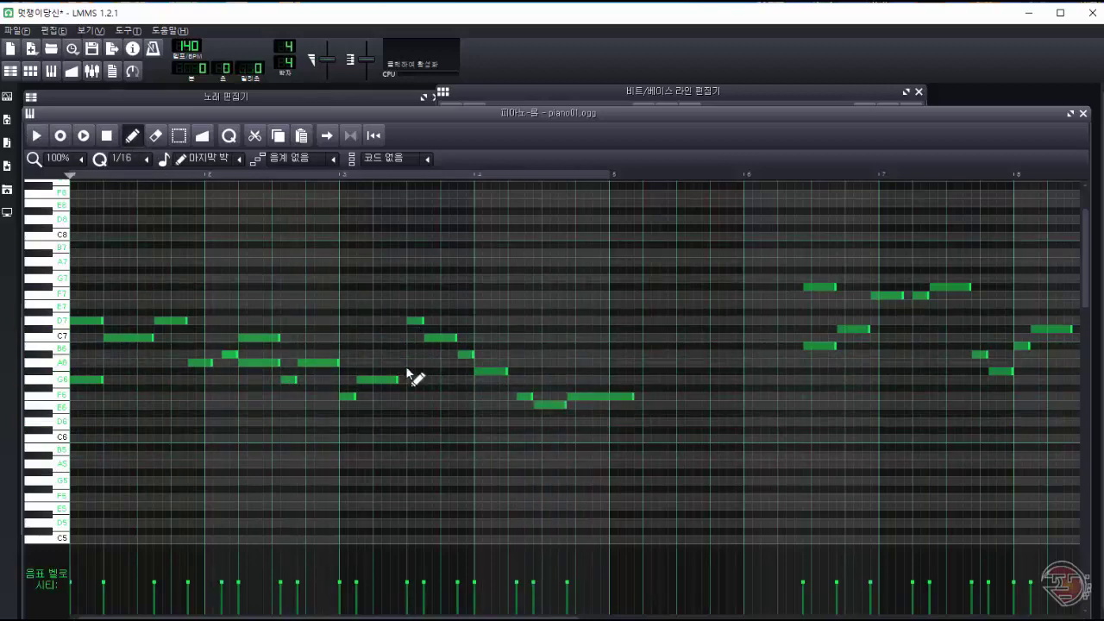
Lengthen bar 2's C7 by a sixteenth, change the first two notes of bar 4 to A6 and G6, and audition the pattern.
drag(278, 336, 288, 336)
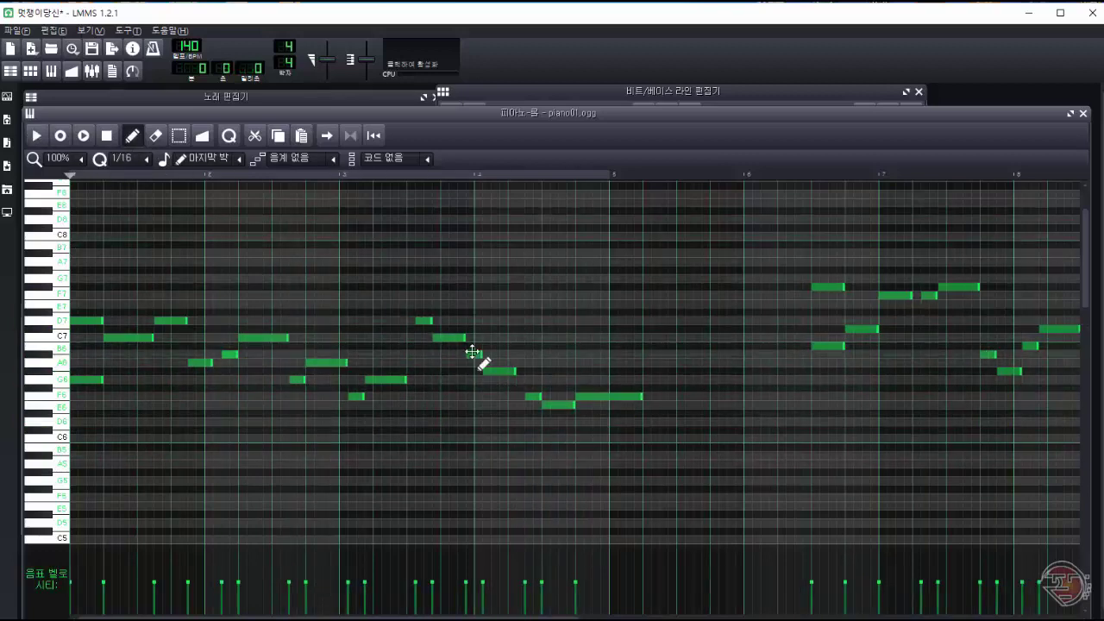
mouse_move(464, 337)
mouse_down()
mouse_move(438, 339)
mouse_move(490, 355)
mouse_move(456, 338)
mouse_move(473, 355)
mouse_up()
drag(506, 370, 541, 380)
drag(498, 380, 498, 362)
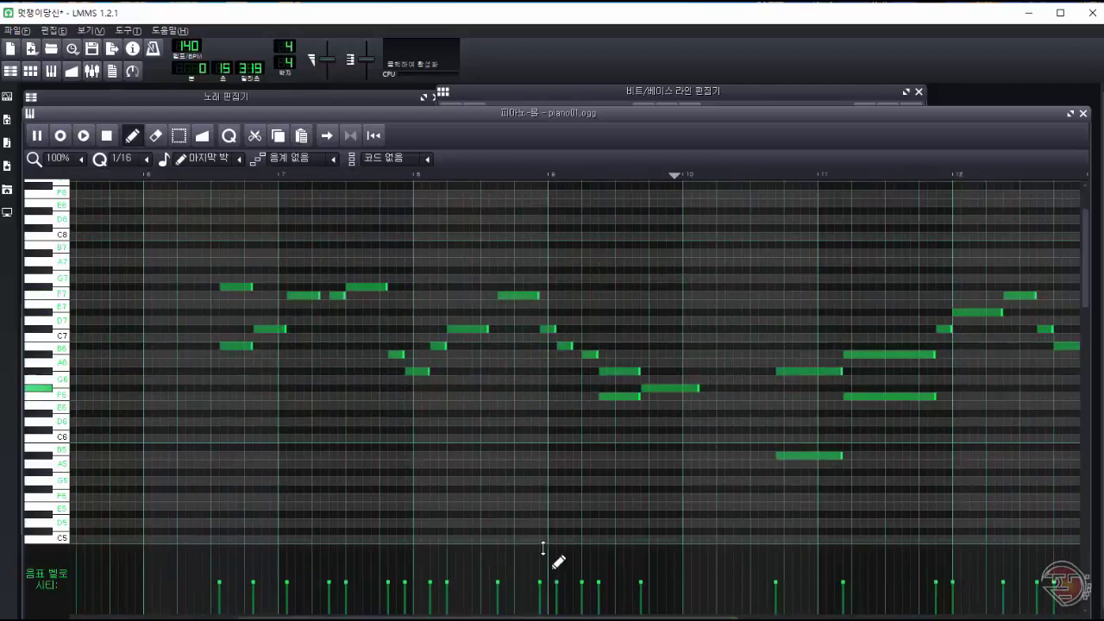
key(space)
Copy all notes of Melody4's piano01.ogg pattern into its Piano01.oggLow pattern and audition Melody4.
click(68, 158)
click(66, 207)
drag(78, 277, 965, 470)
click(672, 91)
double_click(710, 160)
key(ctrl+v)
click(672, 92)
click(450, 113)
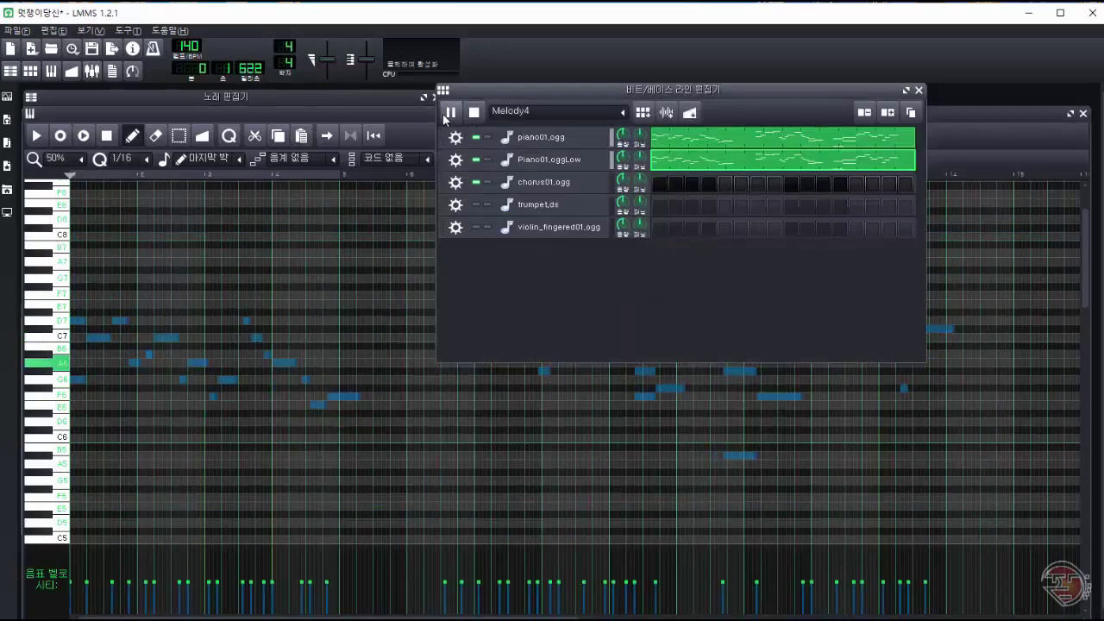
In Piano01.oggLow, rework the notes from late bar 2 into bar 3 as D7, A#6, G6 and A#6, and audition.
click(35, 136)
scroll(310, 387, up, 1)
click(327, 397)
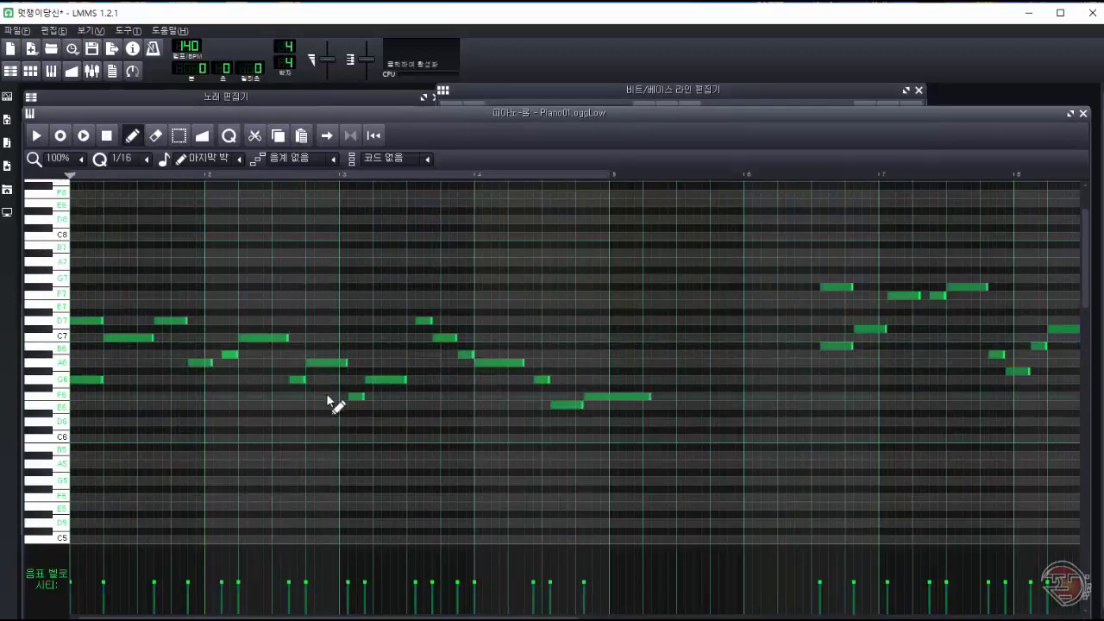
drag(344, 363, 329, 363)
click(34, 135)
key(space)
drag(366, 410, 297, 356)
drag(340, 397, 339, 372)
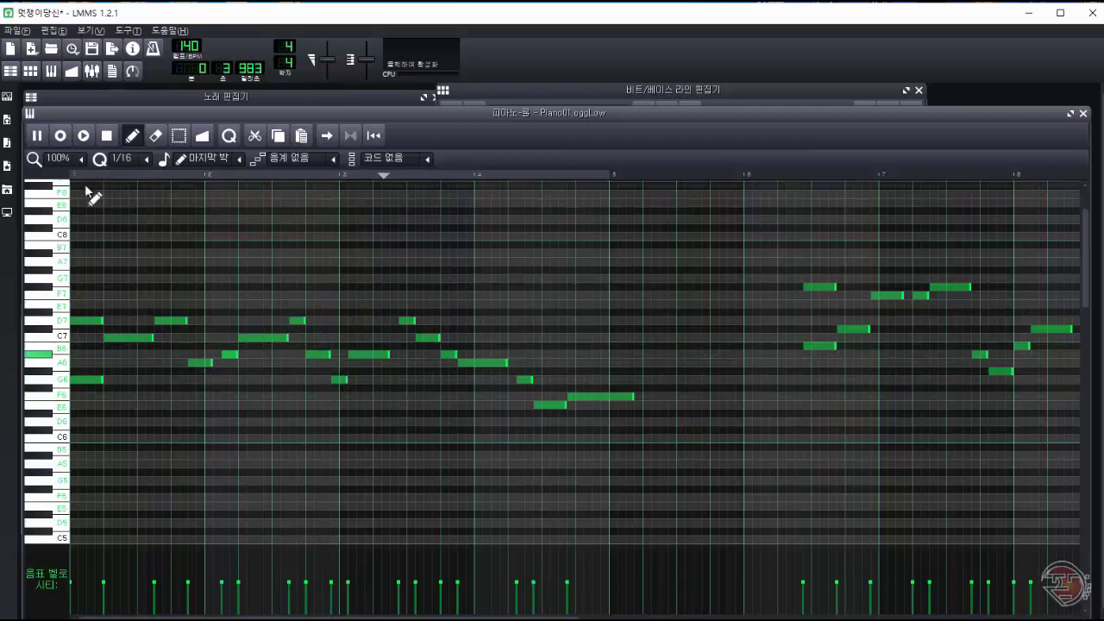
key(space)
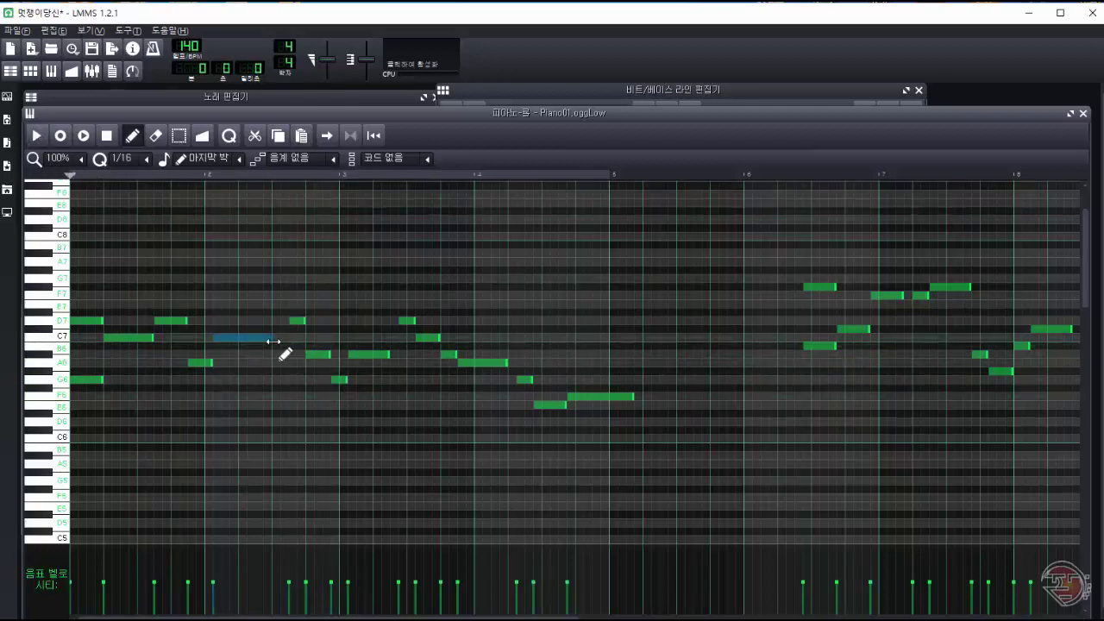
Rework bars 2 and 3 with a long C7, D7, E7, A#6 and C7, and end bar 4 on F6, G6 and a long F6.
drag(273, 341, 271, 341)
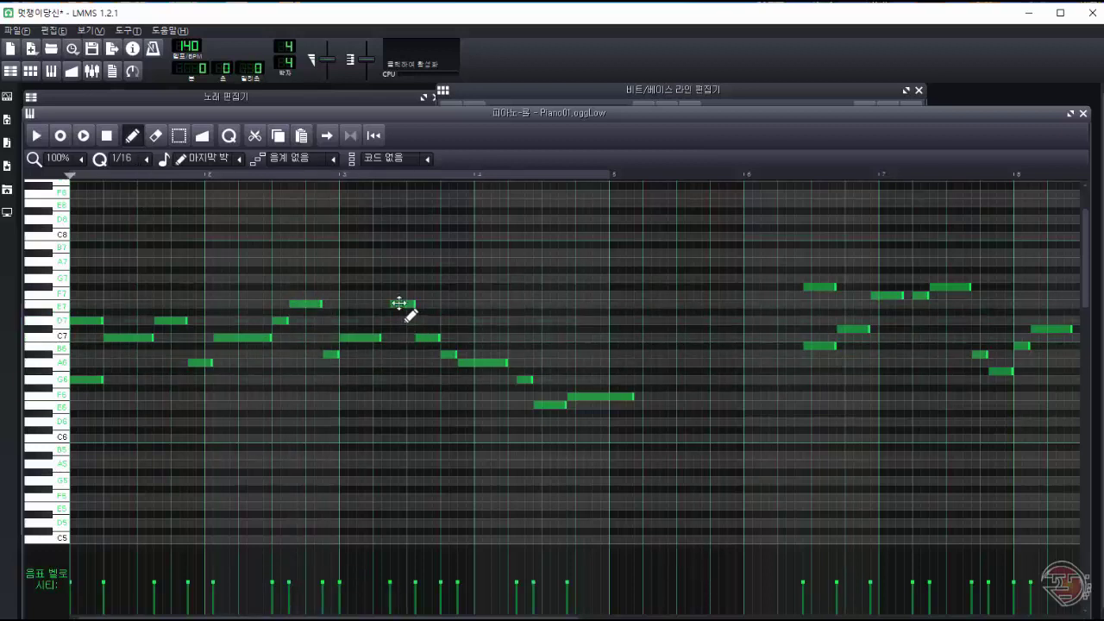
drag(484, 362, 484, 403)
right_click(550, 405)
click(599, 396)
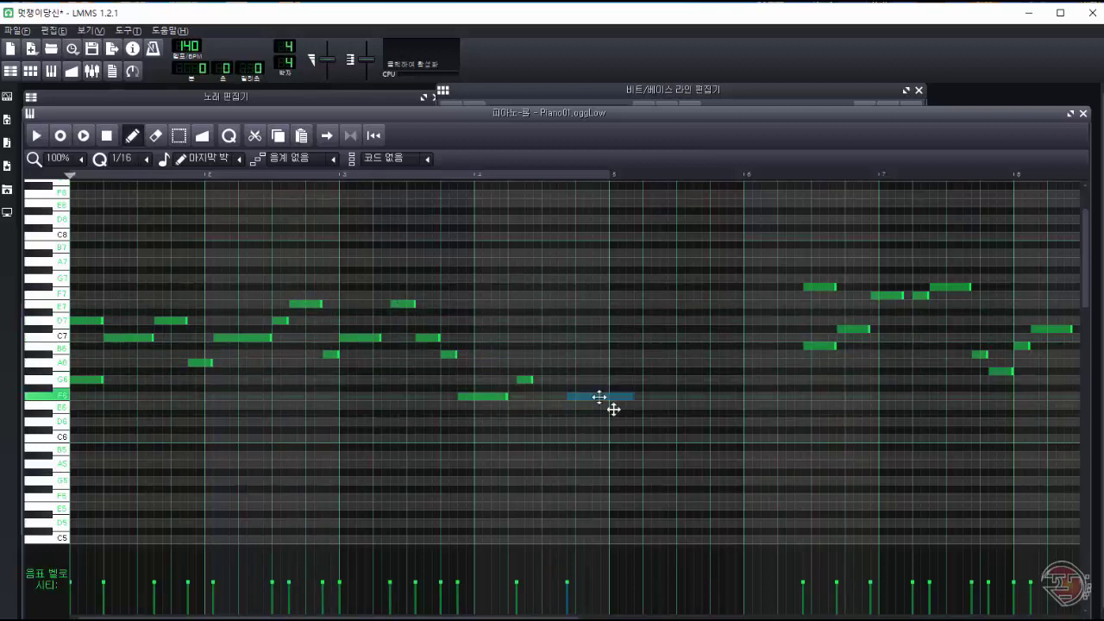
key(space)
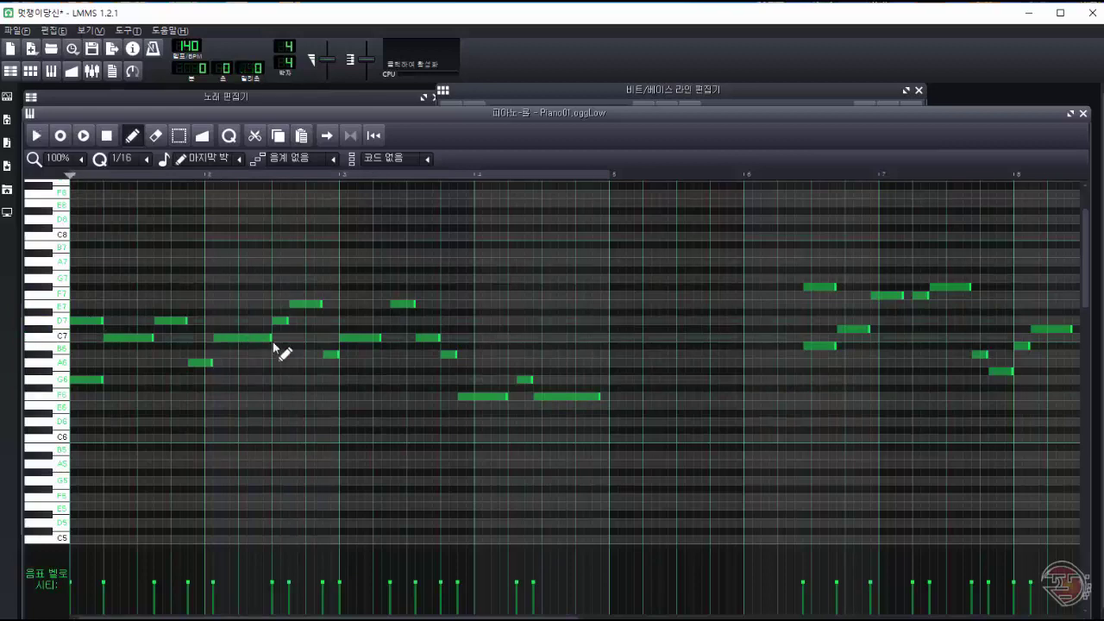
Rework bar 2 as D7, E7, D7, C7 and A#6, start bar 3 on D7, and audition the phrase.
click(108, 138)
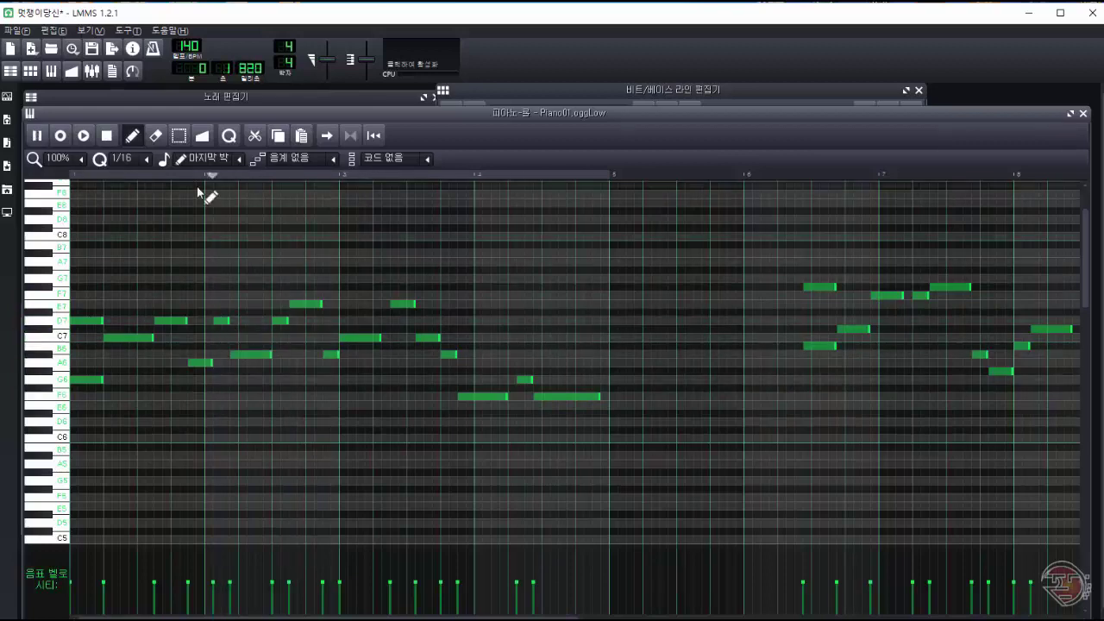
drag(234, 337, 226, 350)
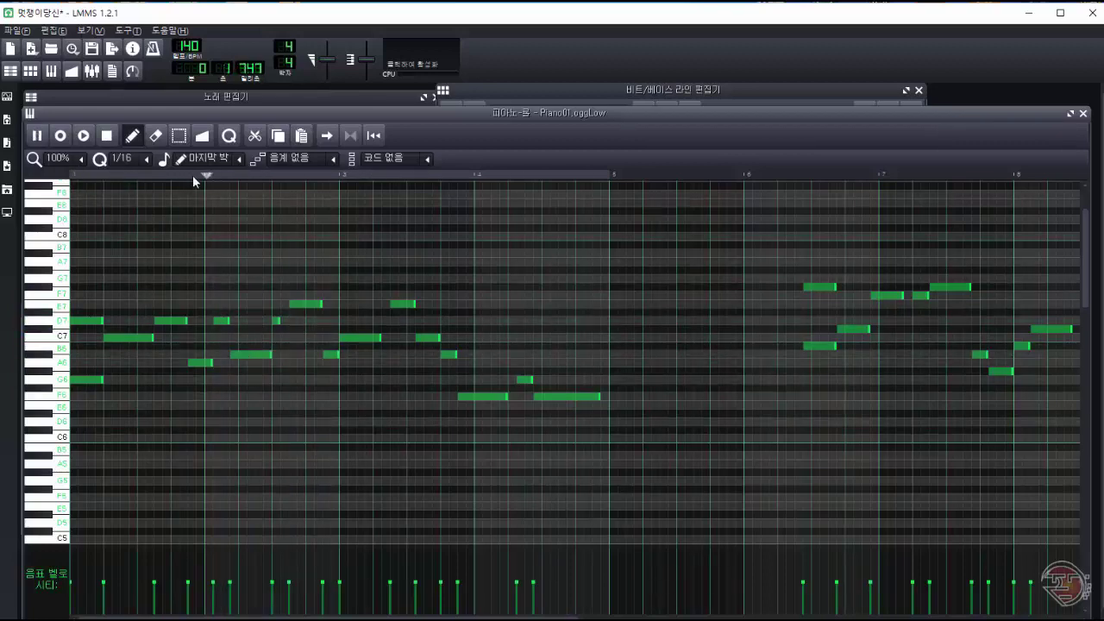
drag(220, 321, 230, 321)
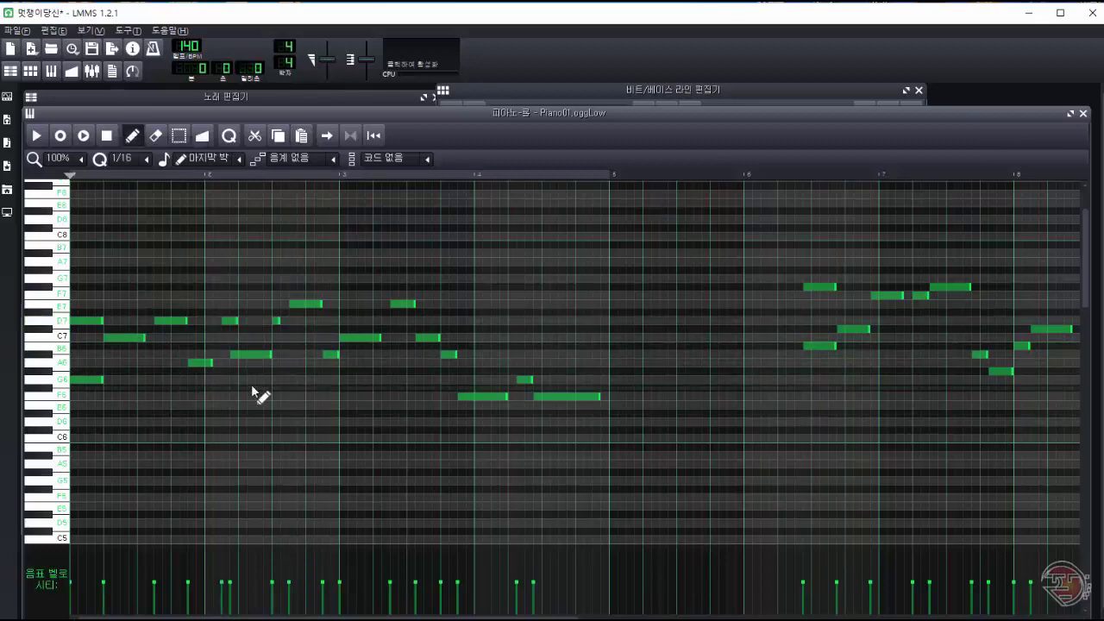
drag(355, 338, 354, 321)
click(37, 137)
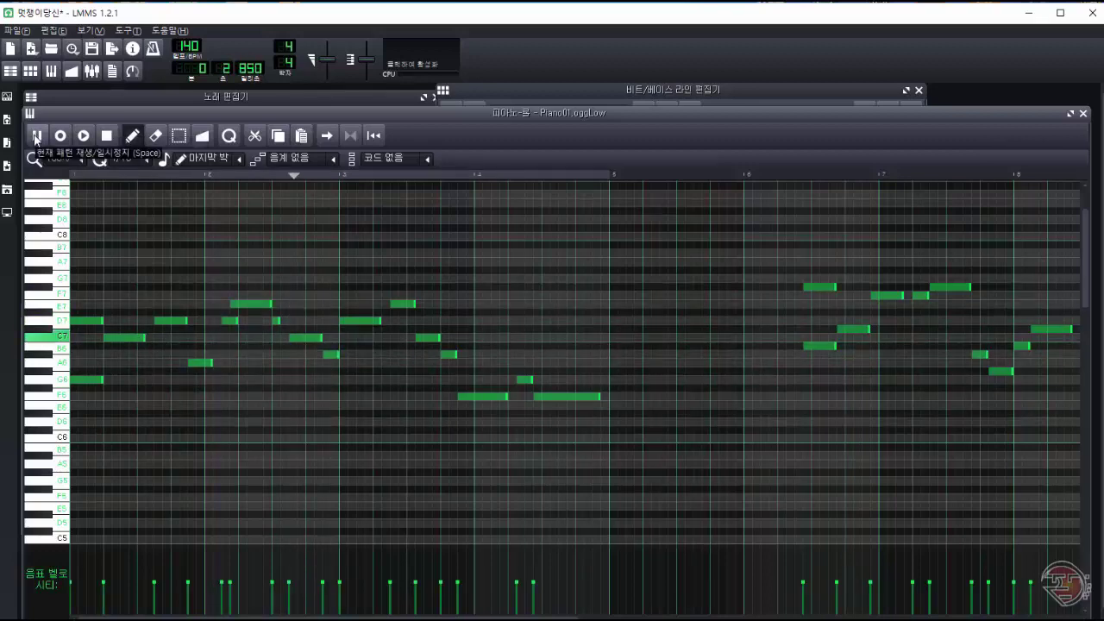
click(107, 136)
Audition the phrase again and change bar 4's closing notes to C7, G6 and a long A6.
click(37, 137)
click(107, 137)
drag(479, 380, 480, 338)
drag(514, 406, 514, 381)
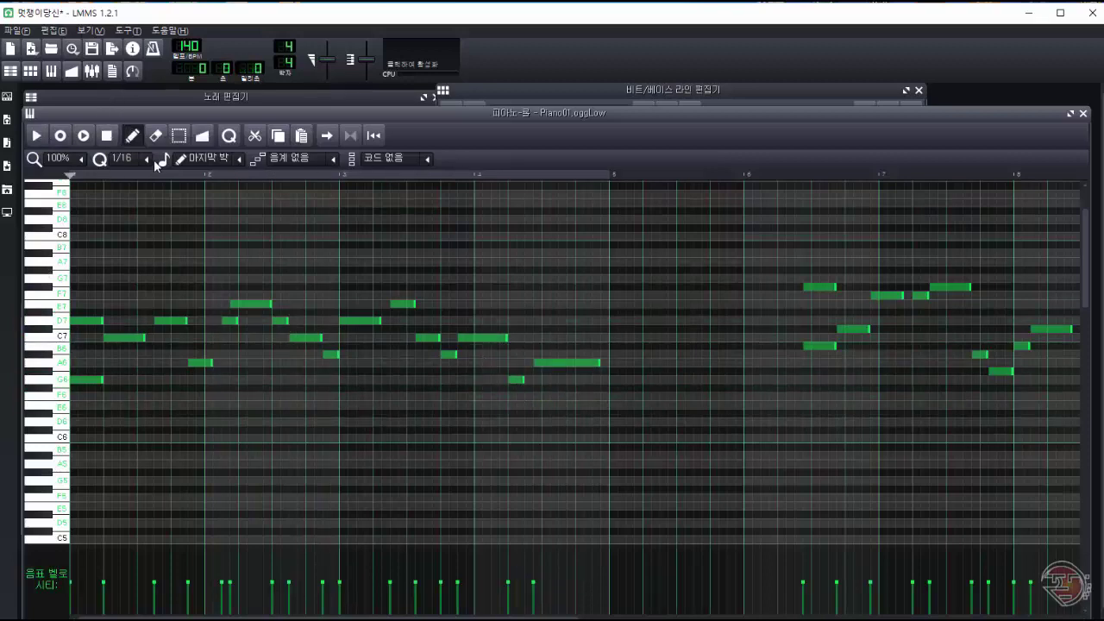
In Piano01.oggLow, lower the last note of bar 2 to A6 and audition the opening bars.
drag(329, 354, 329, 363)
drag(338, 363, 338, 364)
click(37, 136)
click(106, 136)
click(37, 137)
click(106, 136)
Lengthen bar 3's E7, rework the following notes as C7, A#6, C7, A#6 and a long A6, and audition.
drag(414, 303, 439, 338)
key(space)
mouse_move(456, 354)
mouse_down()
mouse_move(446, 354)
mouse_move(474, 355)
mouse_up()
drag(541, 379, 499, 338)
key(space)
key(space)
drag(541, 354, 507, 354)
drag(515, 355, 549, 352)
key(space)
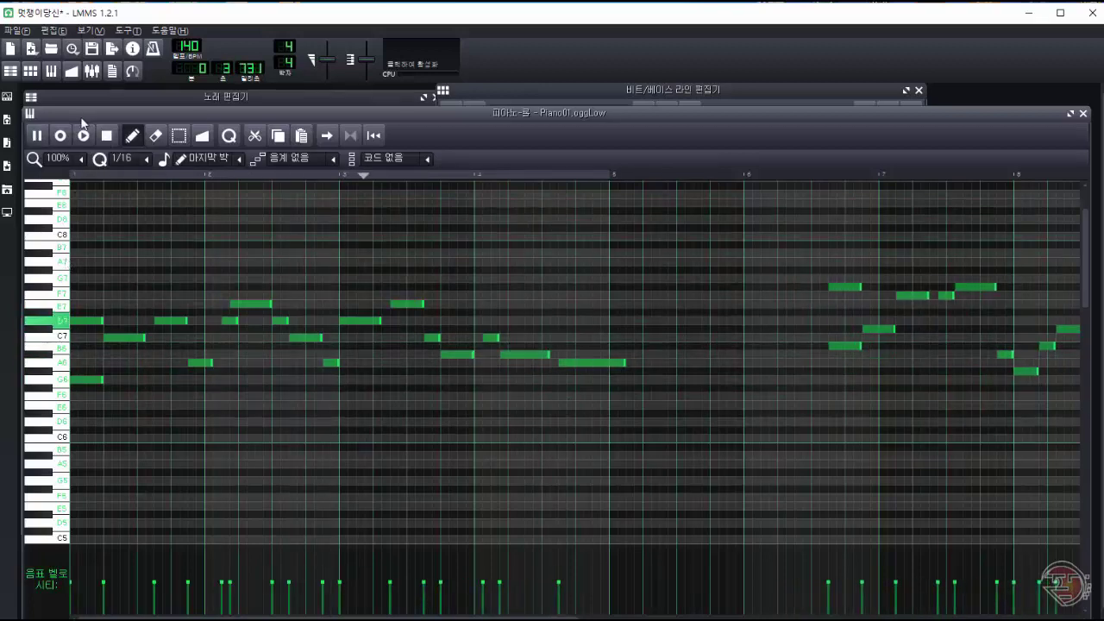
Raise bar 2's opening notes to E7 and F7, change bar 3's E7 and C7 to G7 and E7, and audition.
drag(250, 303, 229, 303)
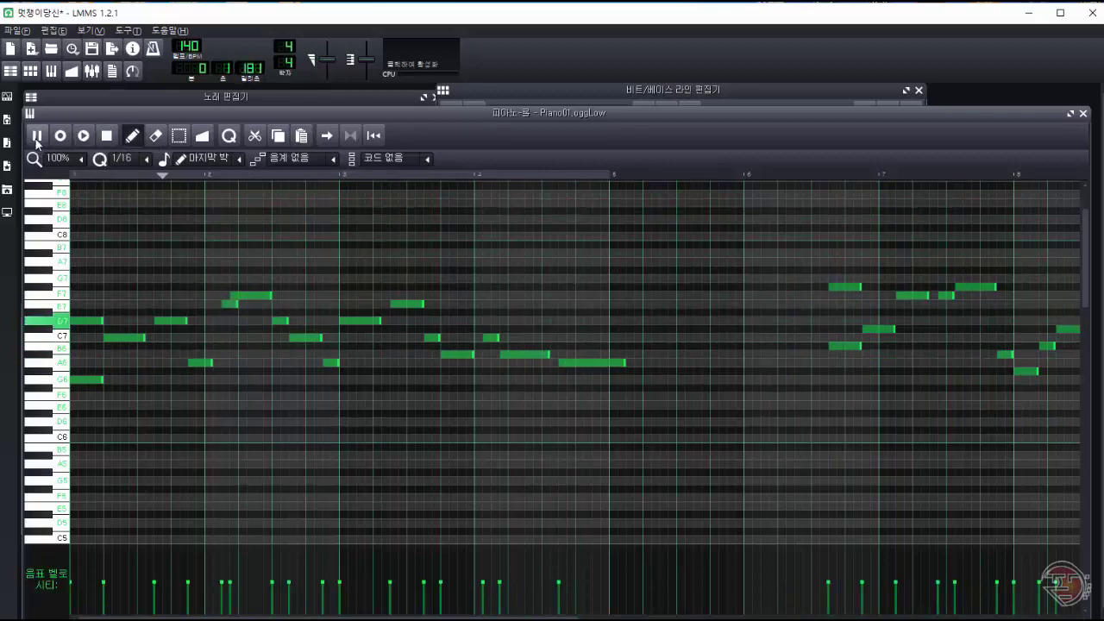
drag(402, 302, 402, 278)
drag(431, 337, 431, 304)
drag(451, 354, 451, 320)
key(space)
Rework bar 4 so a C7 and a long A6 follow the E7 earlier, and audition the phrase.
drag(521, 355, 541, 337)
key(space)
drag(597, 363, 580, 365)
click(36, 135)
key(space)
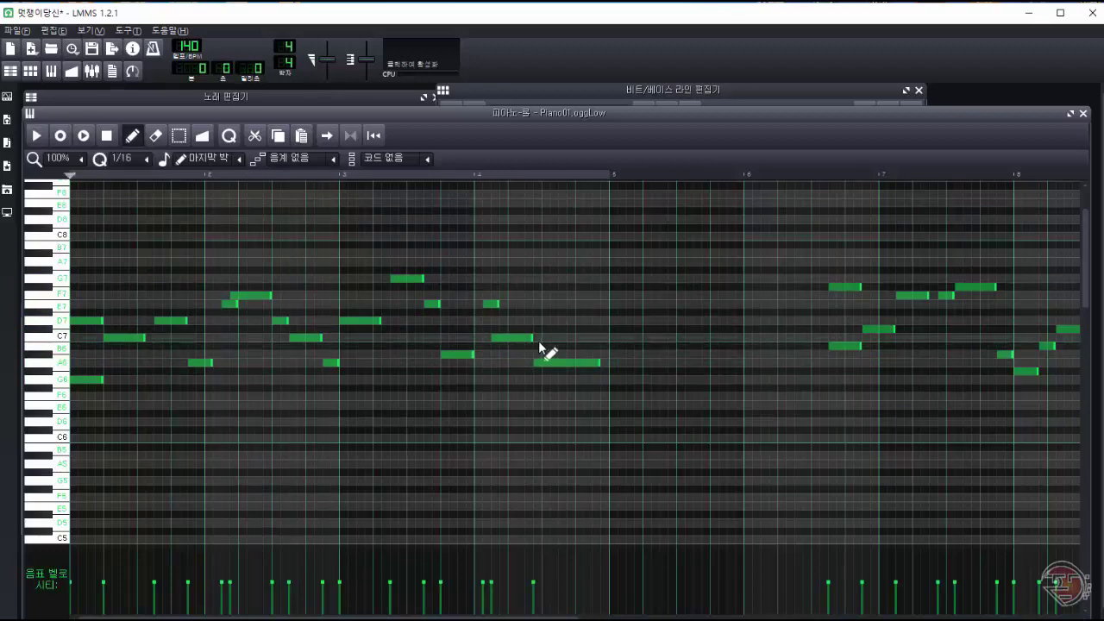
Select all notes of the second phrase and move them to start at bar 6, one semitone higher.
drag(475, 618, 617, 618)
drag(270, 259, 776, 410)
drag(751, 389, 668, 381)
scroll(345, 336, right, 7)
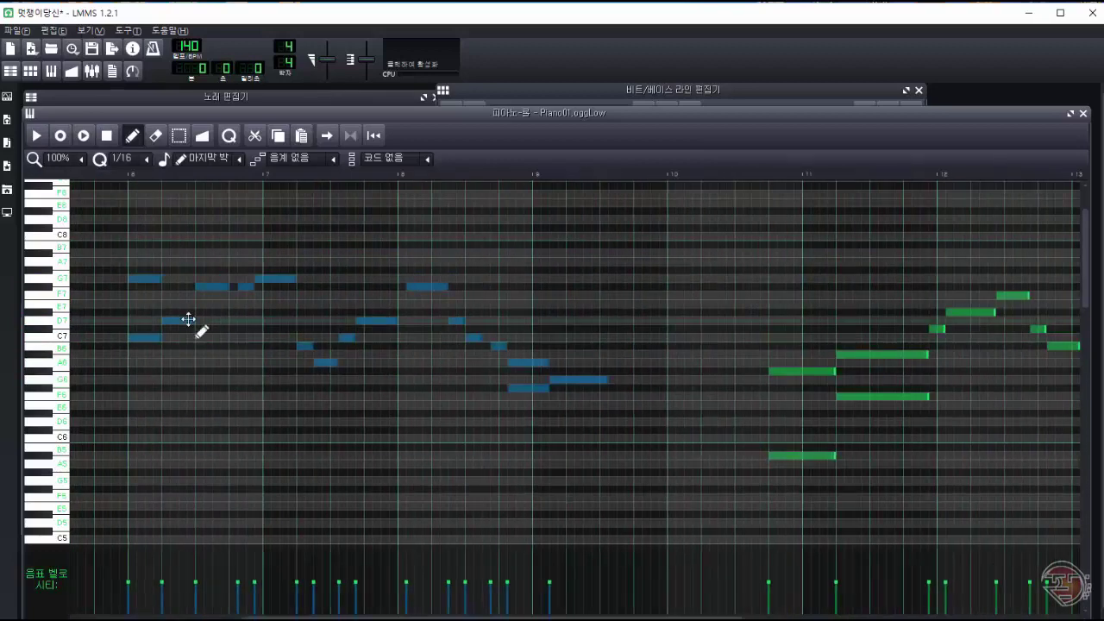
Rework the second phrase as E7, G7, A7, B7, G7, F7, D7 and G7 following its opening chord, and audition.
drag(182, 319, 183, 303)
drag(213, 286, 246, 261)
drag(272, 278, 272, 253)
drag(304, 346, 304, 278)
drag(325, 362, 349, 295)
drag(387, 320, 389, 278)
drag(354, 337, 355, 319)
click(135, 175)
key(space)
key(space)
drag(483, 617, 480, 617)
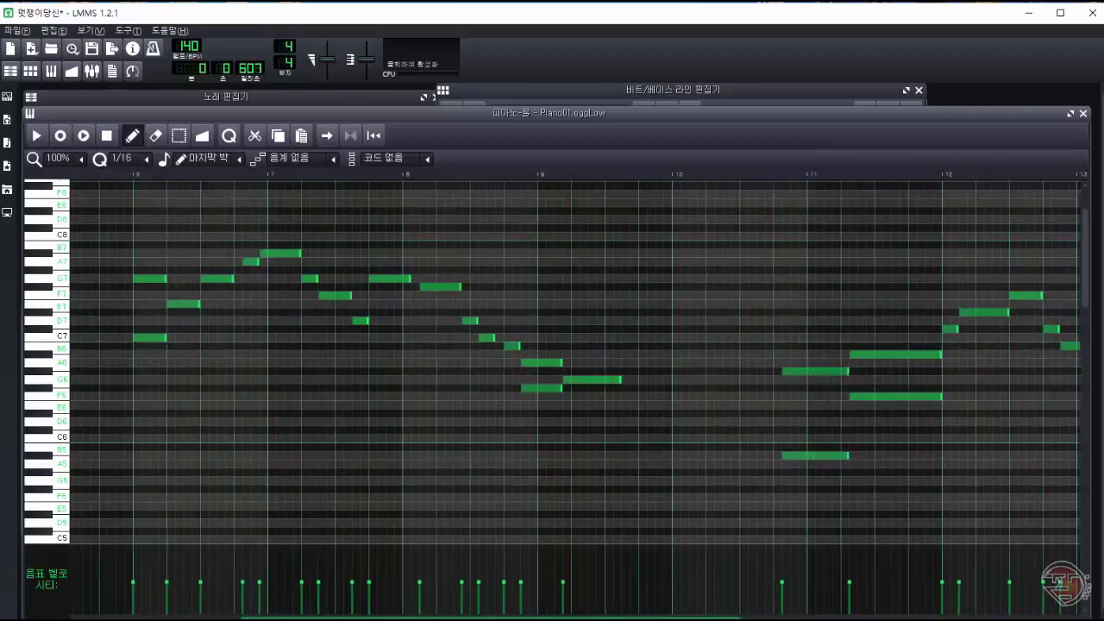
Raise the second phrase's closing notes to B7, G7, F7, E7, a D7 and A#6 chord, and C7.
drag(440, 287, 440, 253)
drag(448, 316, 633, 398)
drag(591, 379, 591, 337)
Shorten bar 1's opening G6 and D7 and the second D7, pulling the following notes earlier.
drag(483, 618, 315, 617)
drag(101, 380, 85, 379)
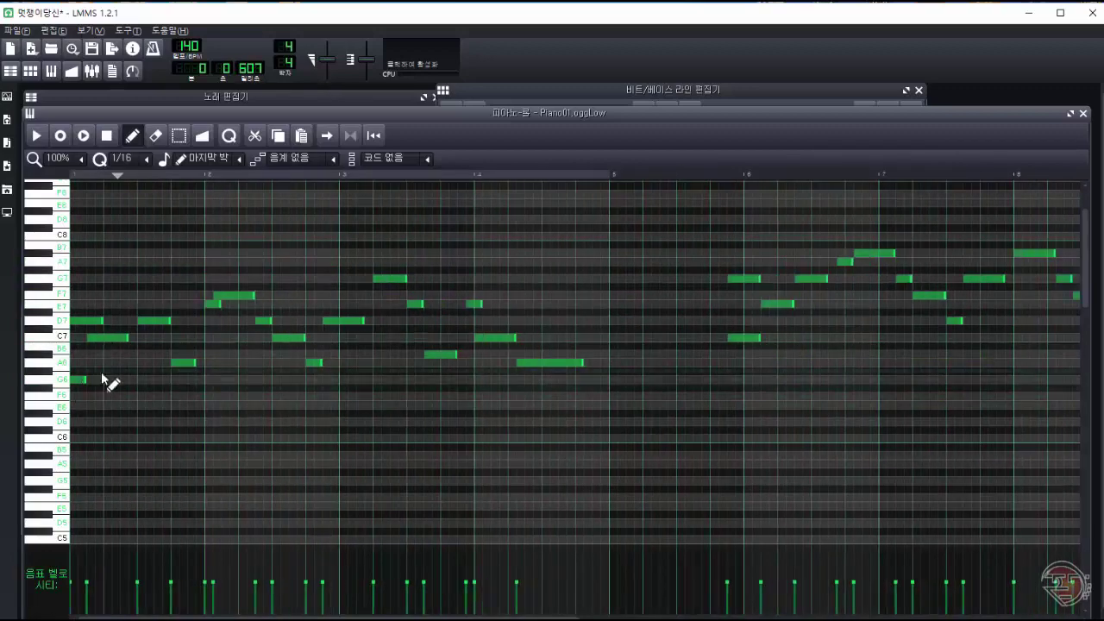
drag(101, 320, 85, 321)
drag(127, 337, 144, 322)
drag(169, 363, 178, 363)
Audition the first phrase and end it on D7 and a long C7.
key(space)
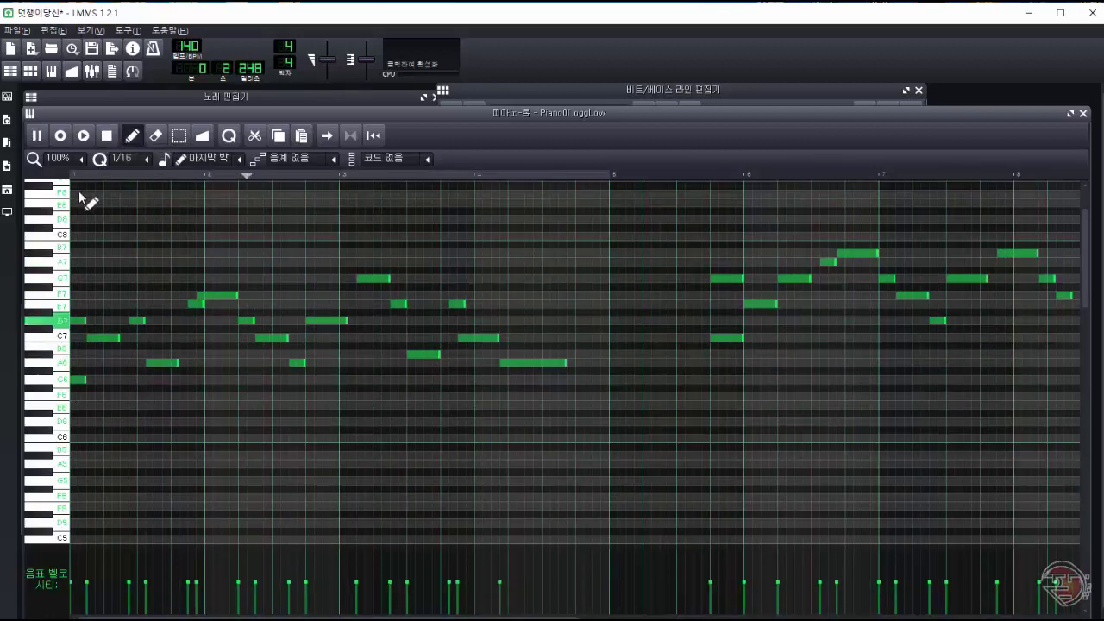
drag(483, 337, 483, 320)
drag(520, 362, 520, 338)
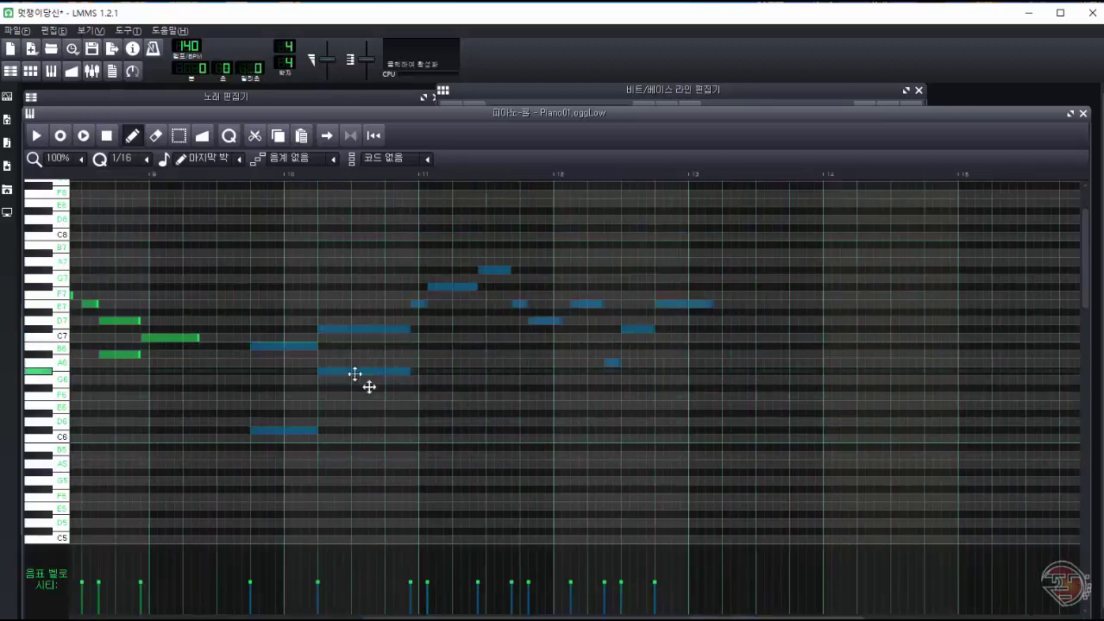
Move the third phrase to start at bar 10 on C7 and D6, raise its long chord to G7 and D7, and audition.
drag(364, 377, 388, 291)
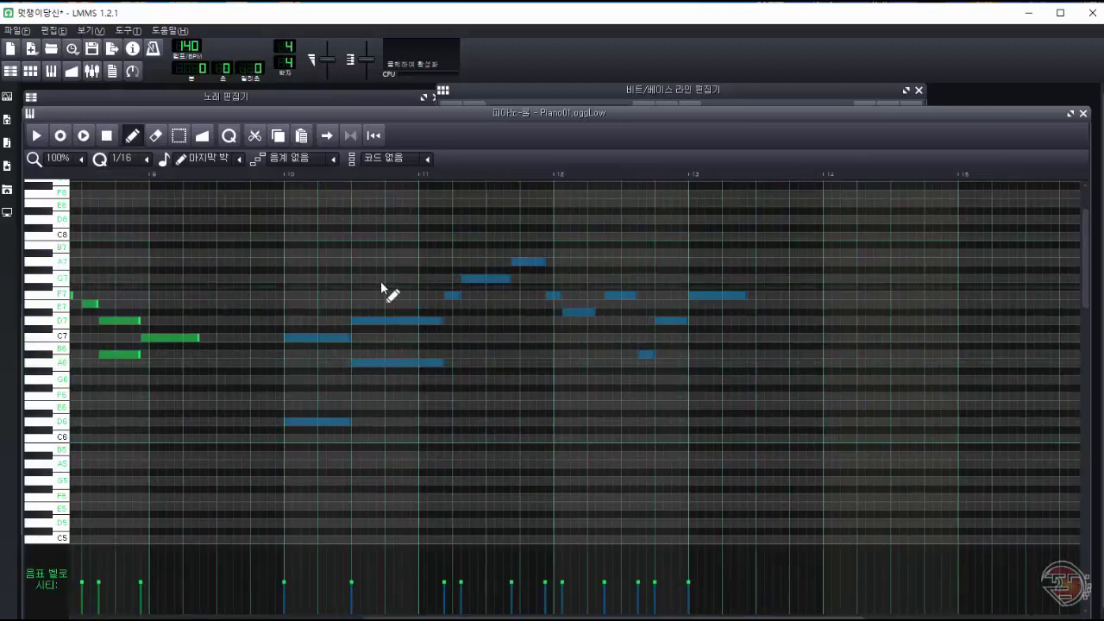
key(space)
key(space)
drag(285, 618, 772, 618)
key(space)
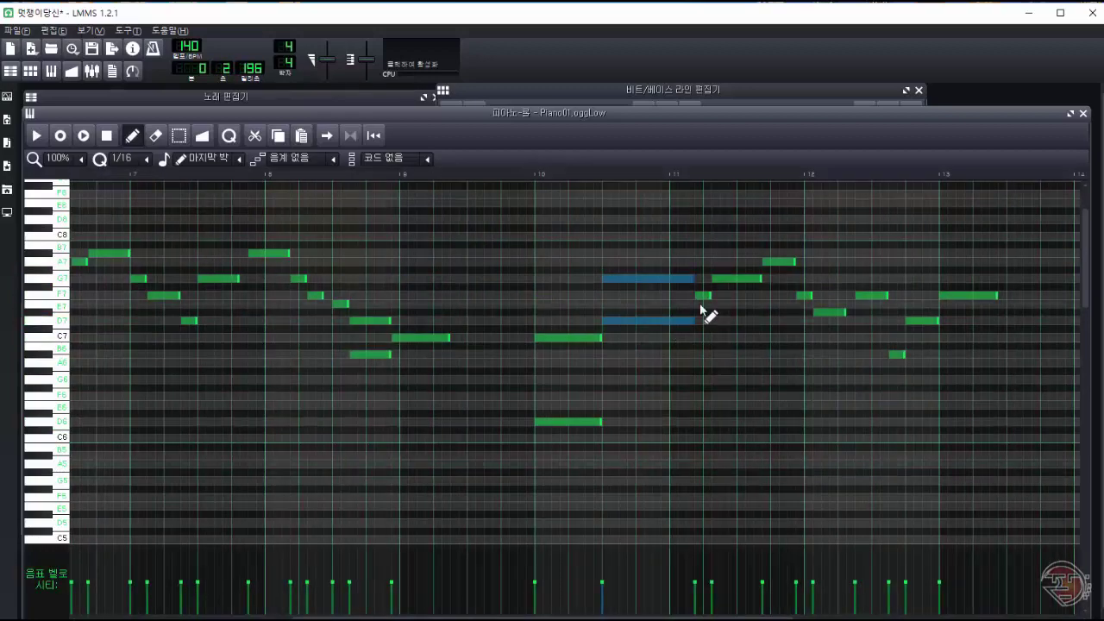
Shorten bar 11's G7, pull the following notes earlier to meet it, and audition.
drag(761, 280, 736, 280)
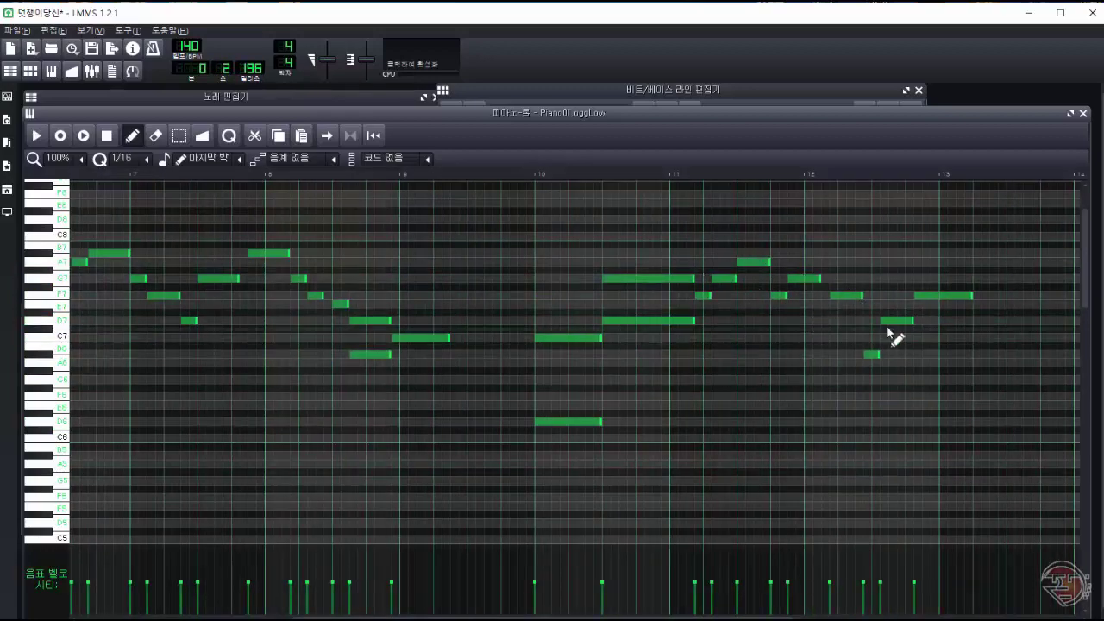
key(space)
key(space)
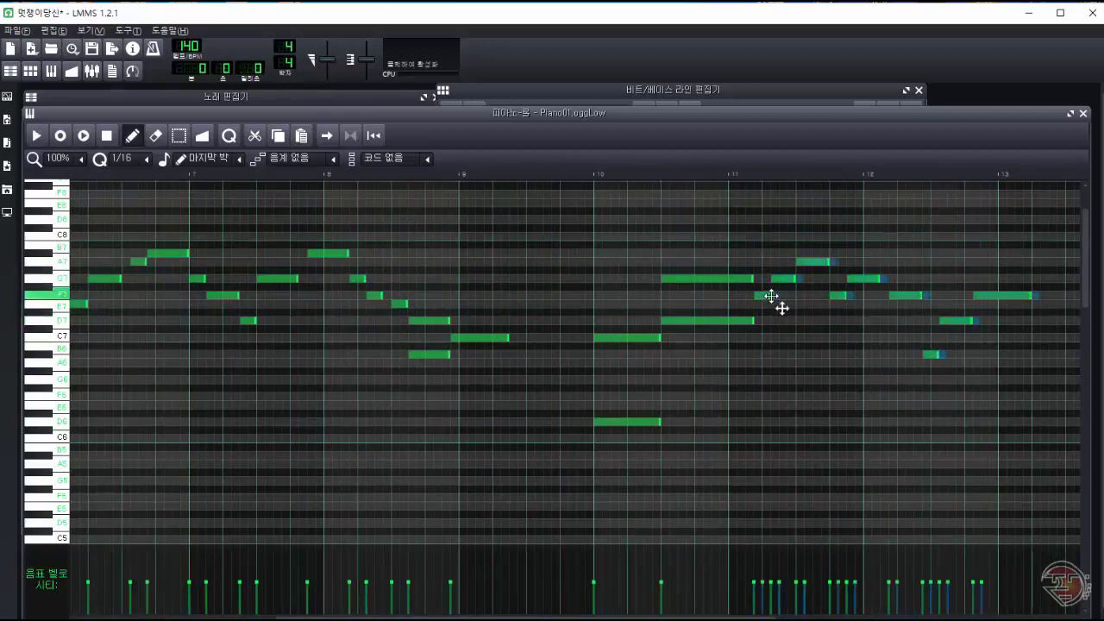
Undo the duplicated run of notes and shift the run starting on bar 11's F7 slightly later.
key(ctrl+z)
key(space)
scroll(635, 297, right, 13)
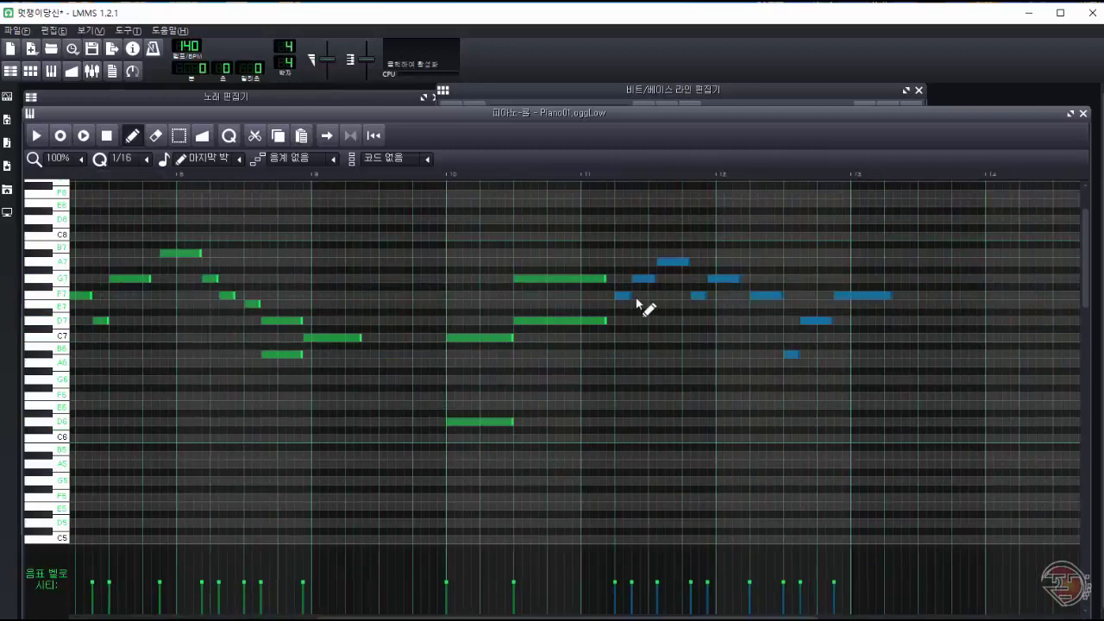
Try a longer F7 with a delayed G7 and a shorter A7 in bar 11, and audition the passage.
drag(630, 296, 639, 296)
right_click(649, 279)
drag(688, 262, 672, 261)
drag(651, 279, 659, 278)
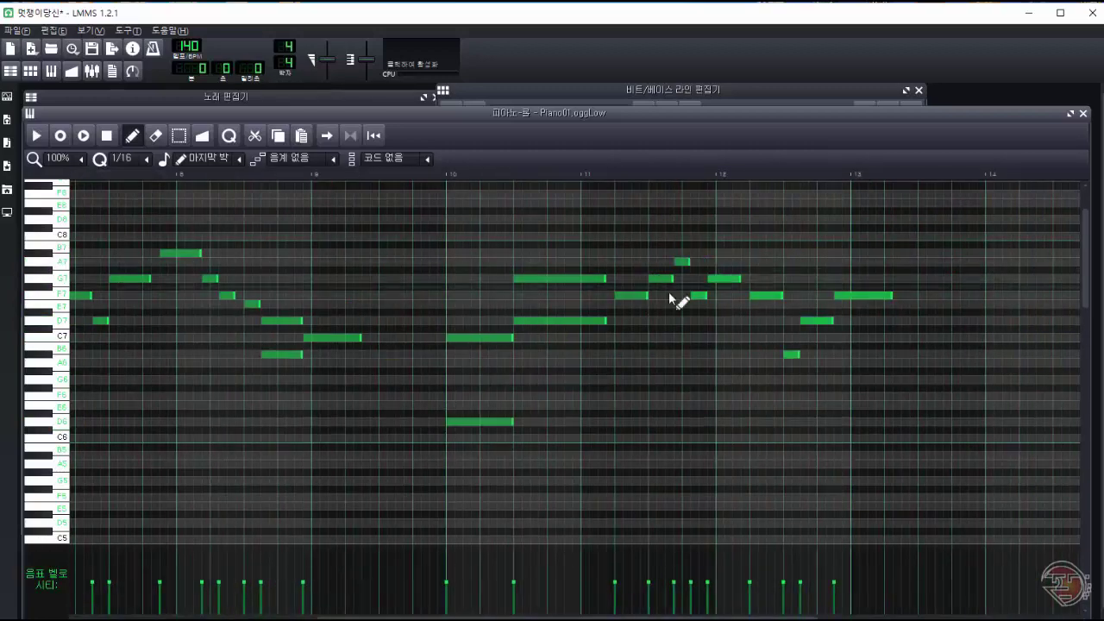
key(space)
click(503, 176)
scroll(574, 362, left, 20)
scroll(574, 362, right, 20)
click(289, 175)
key(space)
key(space)
Shorten bar 11's F7, G7 and A7 to equal short notes and delete all notes following them.
drag(341, 617, 601, 618)
drag(815, 369, 638, 279)
click(414, 175)
key(space)
key(space)
drag(336, 617, 679, 618)
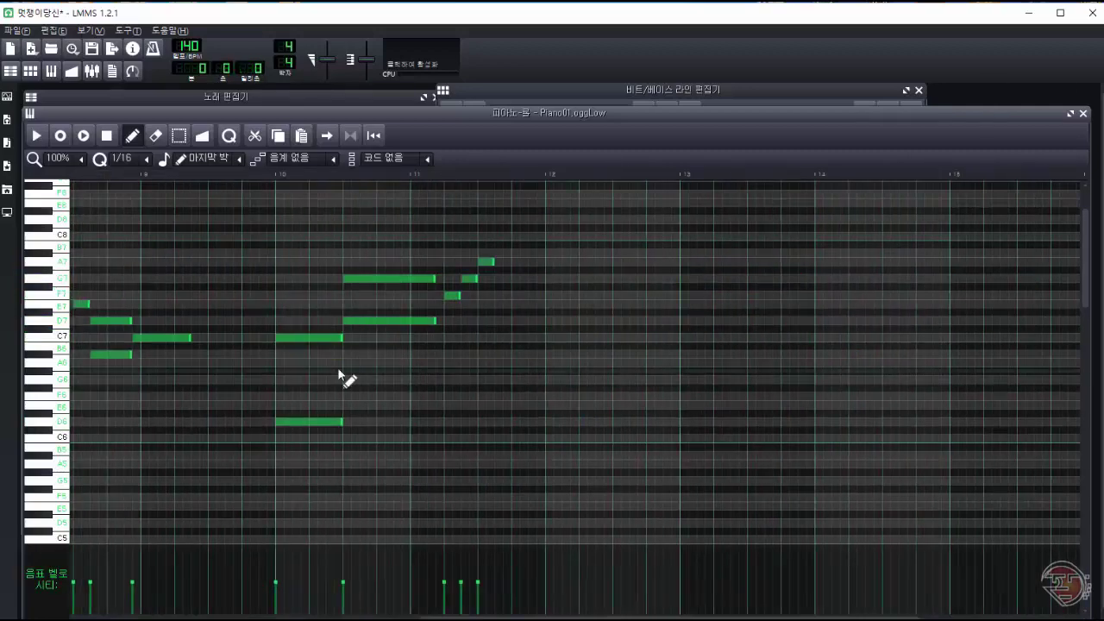
Add F7 and G7 at the end of bar 11, continue bar 12 with C7, D7, E7 and a long D7, and audition.
click(515, 307)
drag(516, 305, 569, 280)
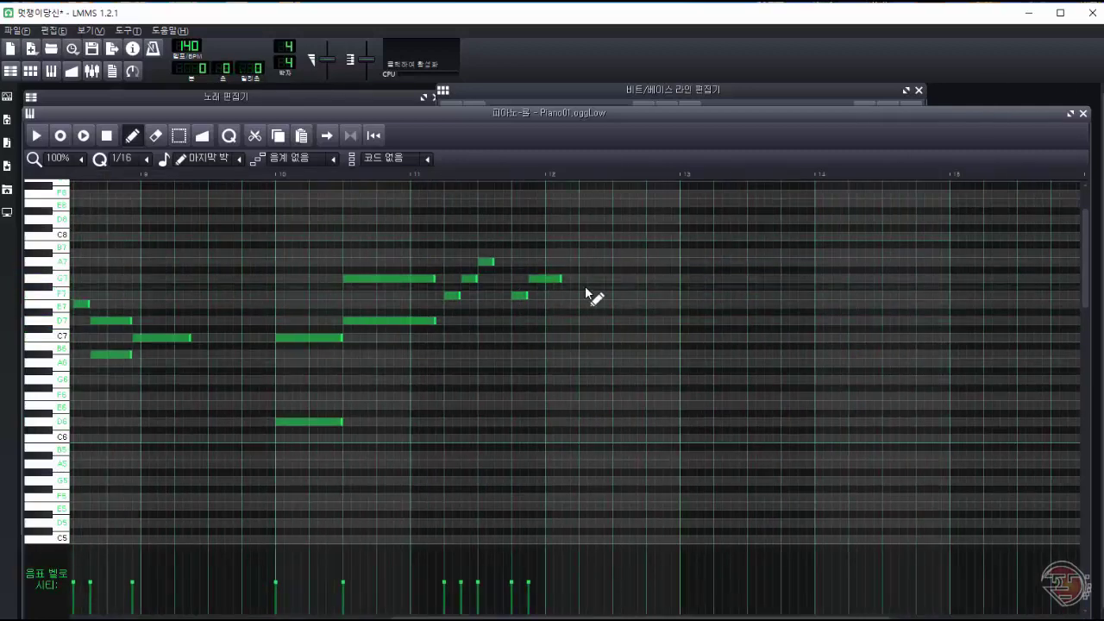
click(568, 337)
drag(594, 337, 586, 338)
click(594, 320)
click(621, 303)
click(650, 320)
key(space)
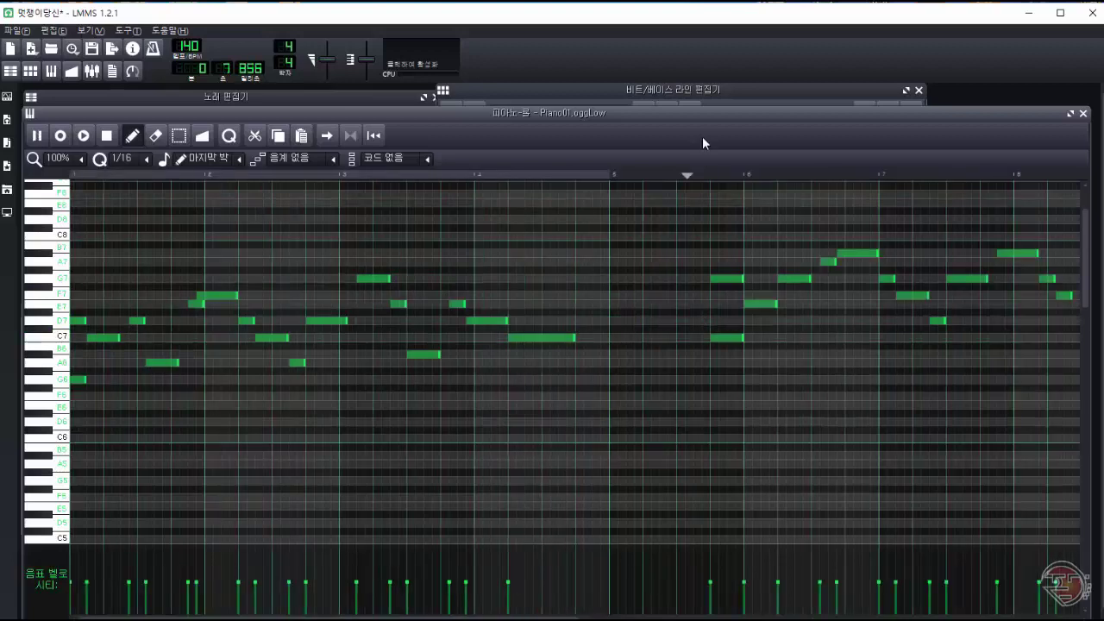
key(space)
Lengthen bar 11's A7, shorten bar 12's C7, D7 and E7, raise the long last note to F7, and audition.
drag(341, 617, 621, 617)
drag(522, 261, 529, 262)
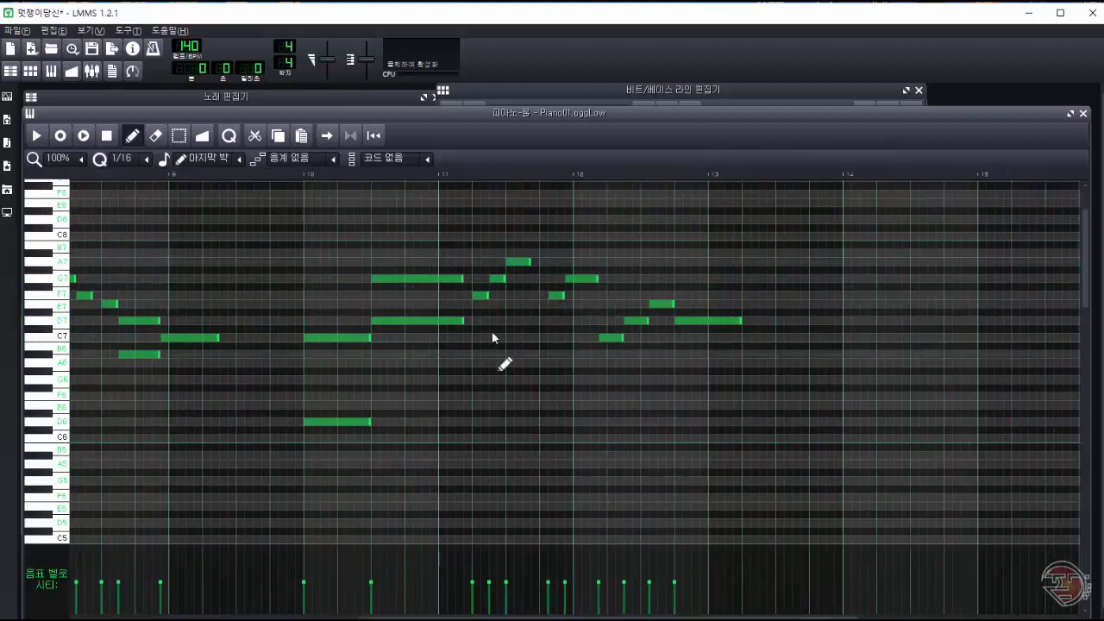
drag(686, 320, 686, 295)
drag(622, 337, 613, 337)
drag(639, 320, 646, 304)
key(space)
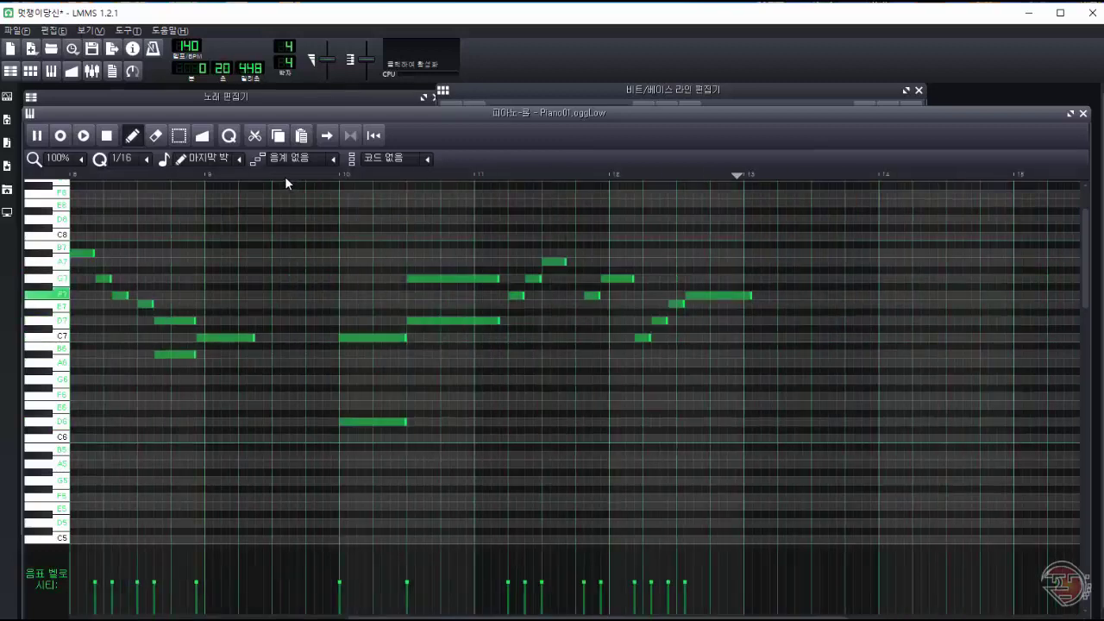
click(286, 176)
click(286, 176)
key(space)
Copy all notes of Melody4's Piano01.oggLow and return to the beat/bassline editor at its normal window size.
scroll(358, 259, down, 1)
click(76, 262)
key(ctrl+a)
click(736, 90)
double_click(735, 162)
double_click(735, 91)
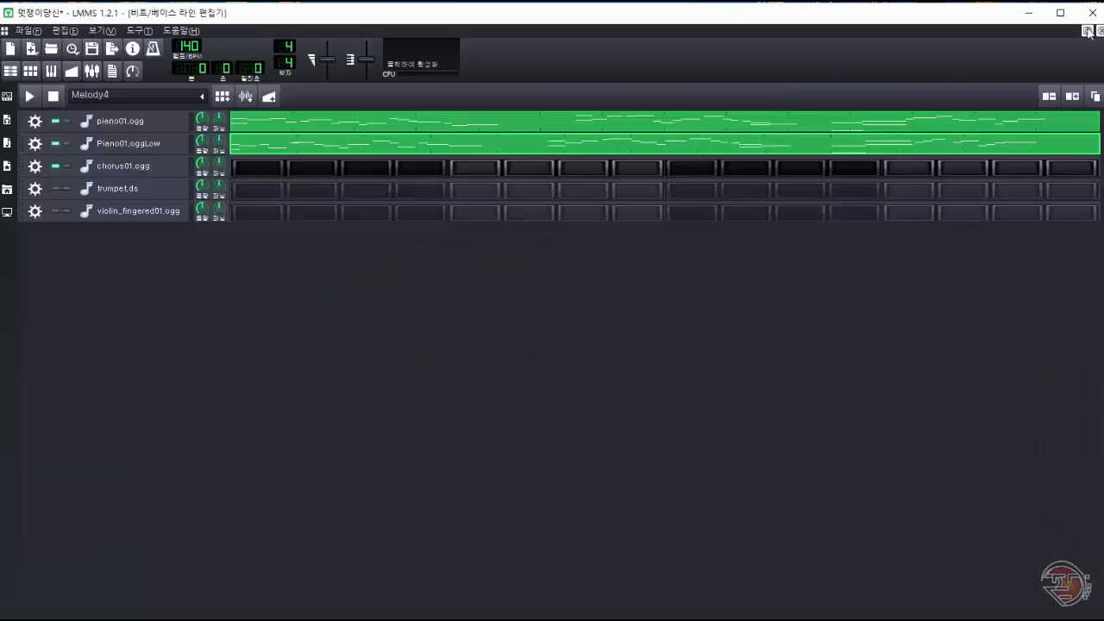
click(1086, 30)
Replace all notes of Melody4's piano01.ogg with the ones copied from Piano01.oggLow.
double_click(710, 139)
click(711, 90)
double_click(710, 160)
click(697, 90)
double_click(696, 140)
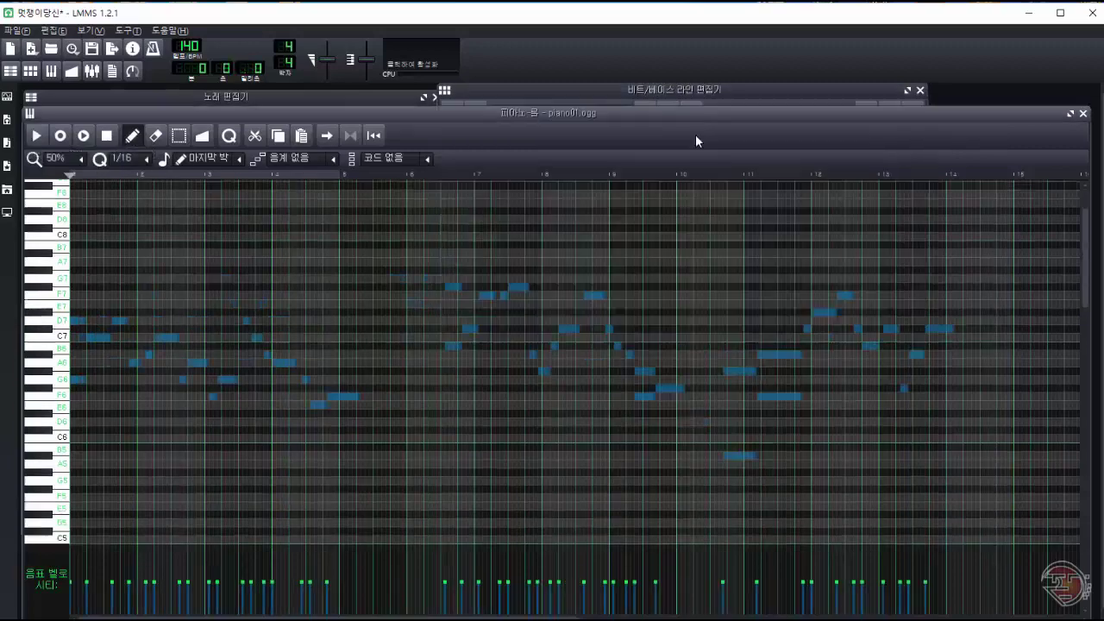
click(106, 136)
click(820, 88)
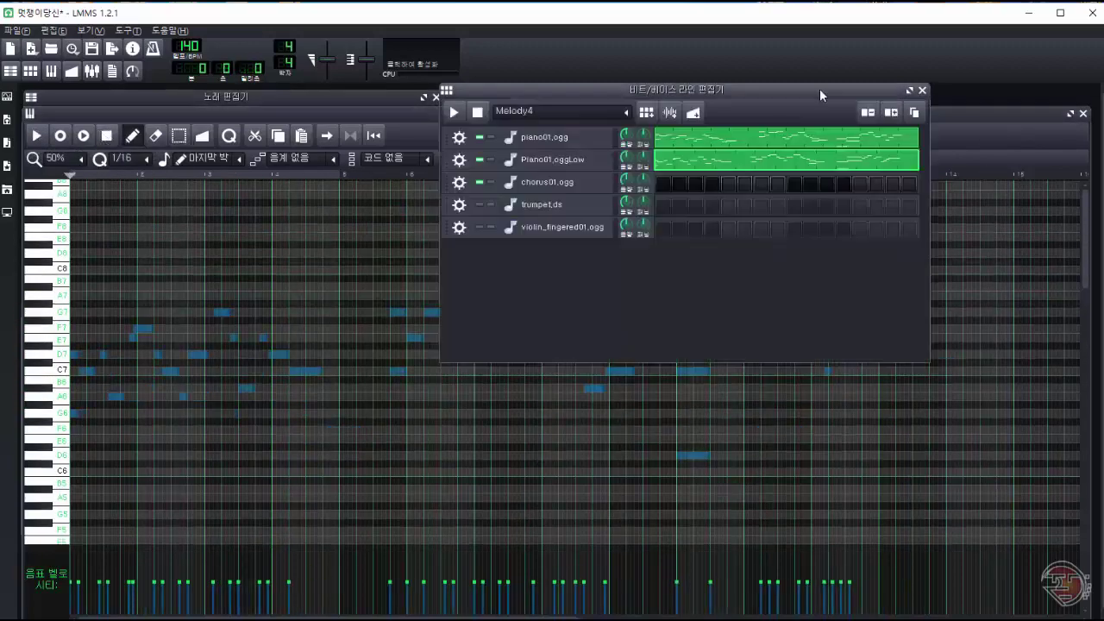
Audition Melody4 and set the piano roll's zoom to 100%.
click(454, 111)
click(476, 111)
click(991, 114)
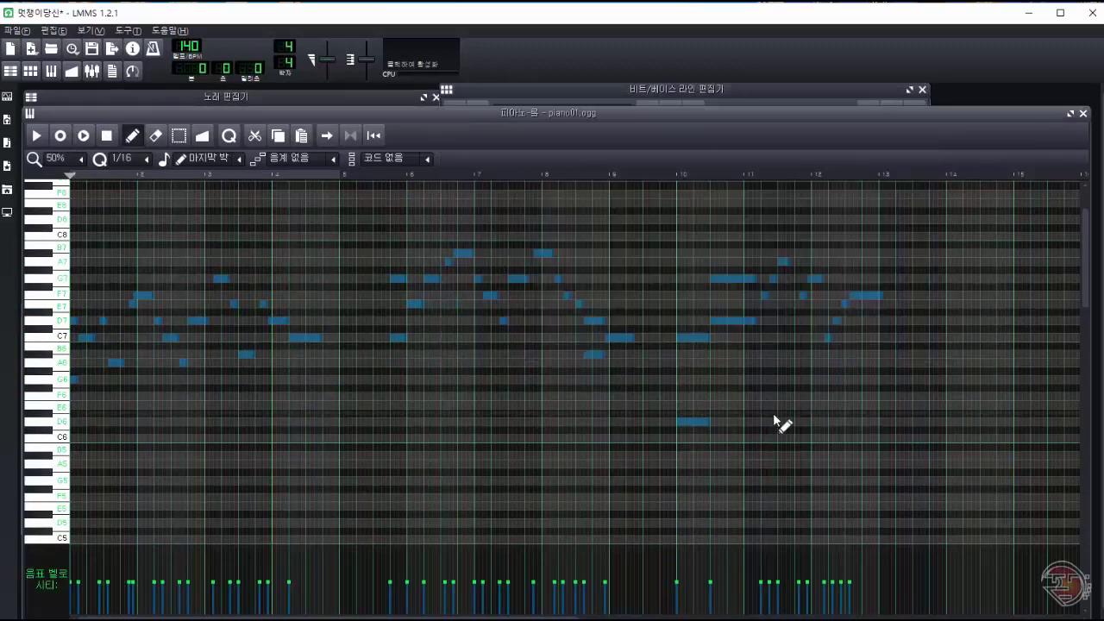
click(65, 158)
click(71, 225)
click(690, 89)
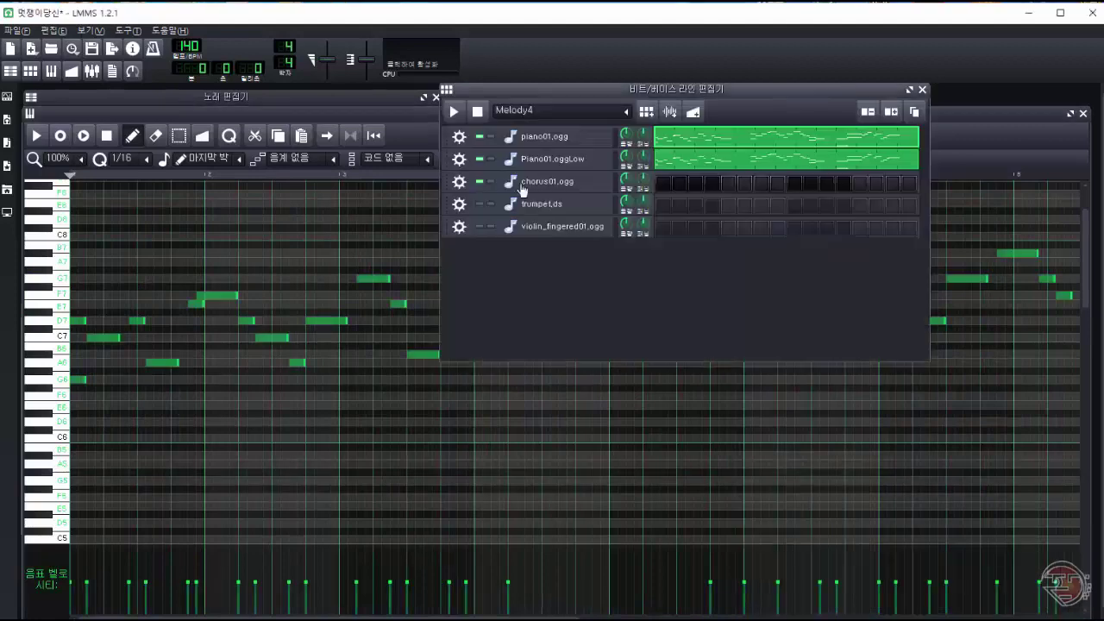
Clear the trumpet.ds and violin_fingered01.ogg notes in Melody1 and unmute both tracks.
right_click(739, 205)
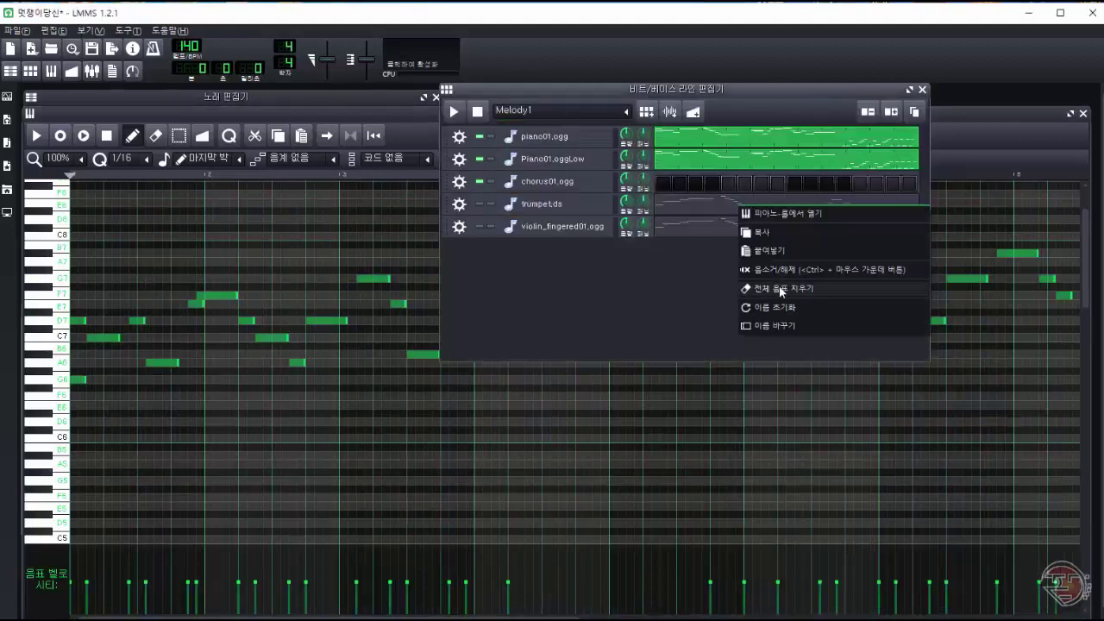
click(782, 290)
click(479, 226)
click(479, 205)
Play back the melody patterns with all tracks enabled and check the piano01.ogg notes.
click(453, 112)
click(474, 116)
click(453, 113)
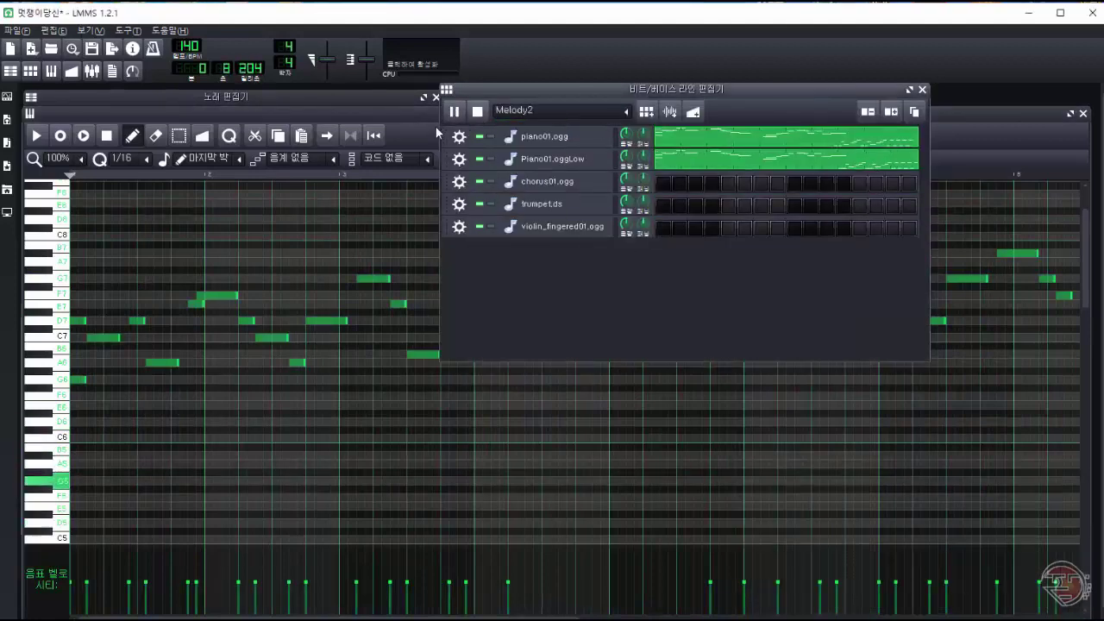
click(702, 167)
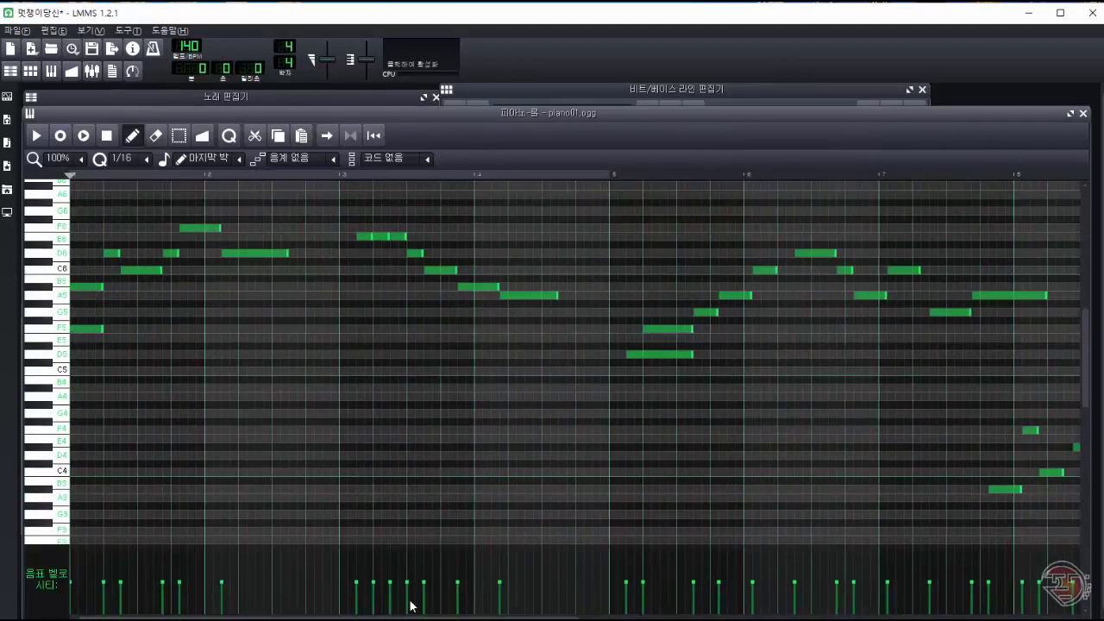
key(space)
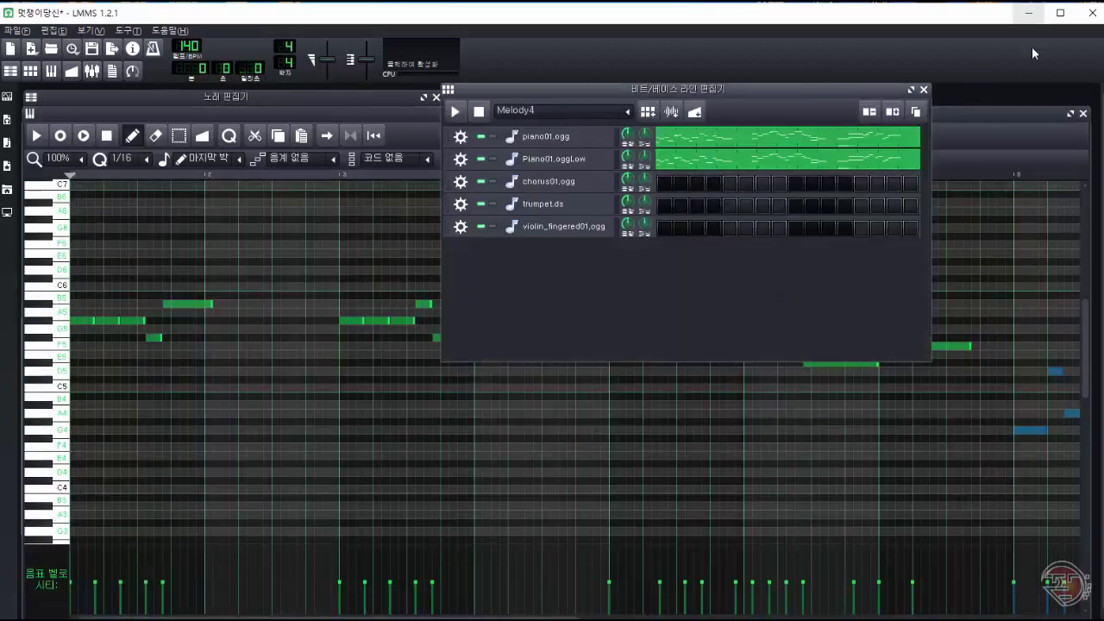
Switch to Melody1, open its piano01.ogg notes, and lengthen bar 5's F5 to the start of bar 6.
click(1007, 113)
click(777, 88)
click(558, 111)
click(528, 129)
double_click(765, 138)
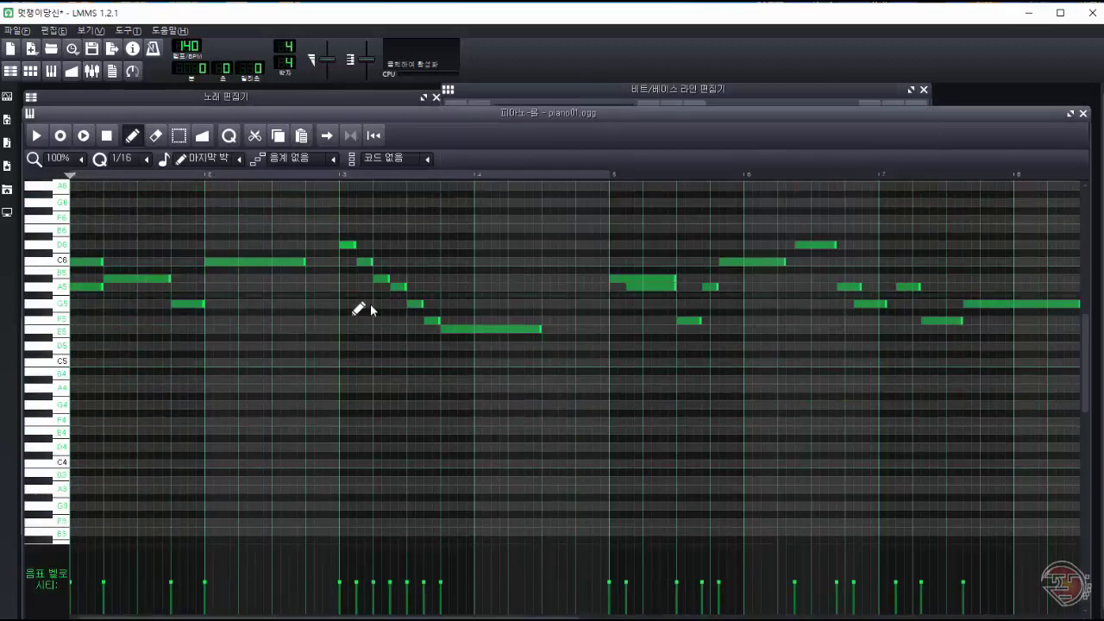
drag(701, 320, 742, 322)
In Melody1's Piano01.oggLow, shorten bar 6's C6 and D6, pull the following notes earlier, and audition.
click(856, 93)
double_click(770, 158)
click(805, 90)
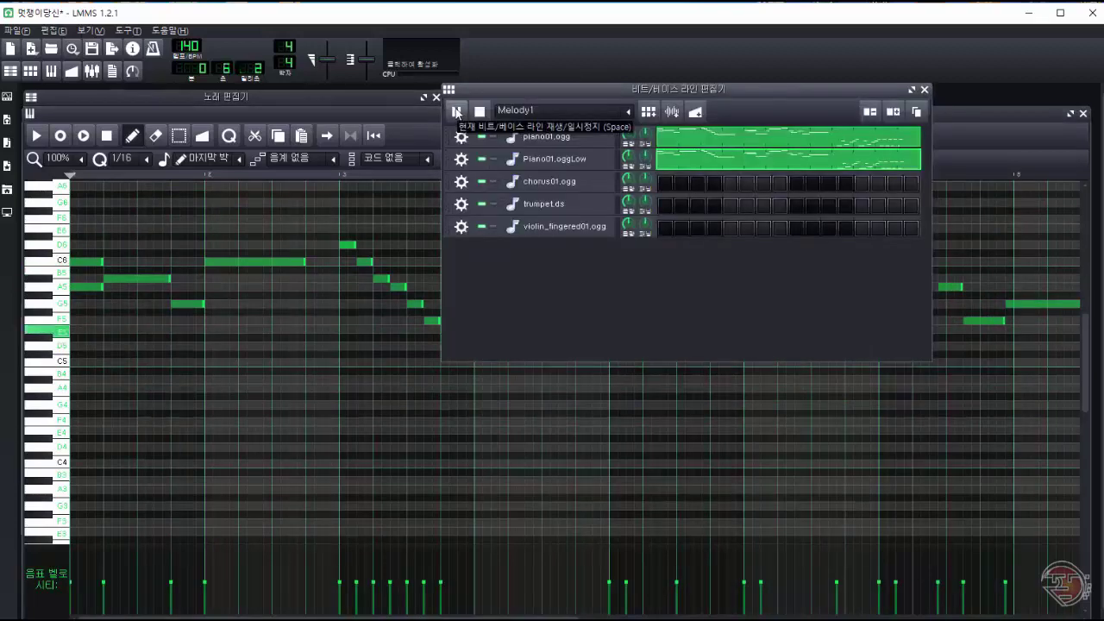
click(795, 251)
key(space)
drag(831, 261, 810, 245)
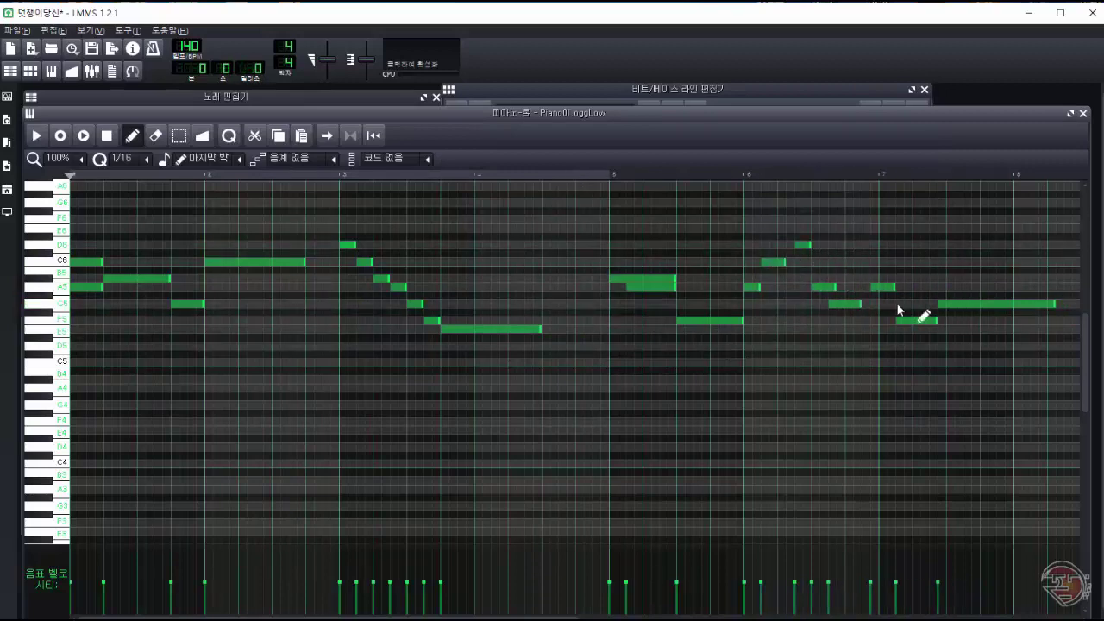
Change the last two notes of Melody1's bar 7 phrase to G5 and a long F5, and audition.
key(space)
drag(907, 320, 907, 303)
drag(957, 304, 957, 320)
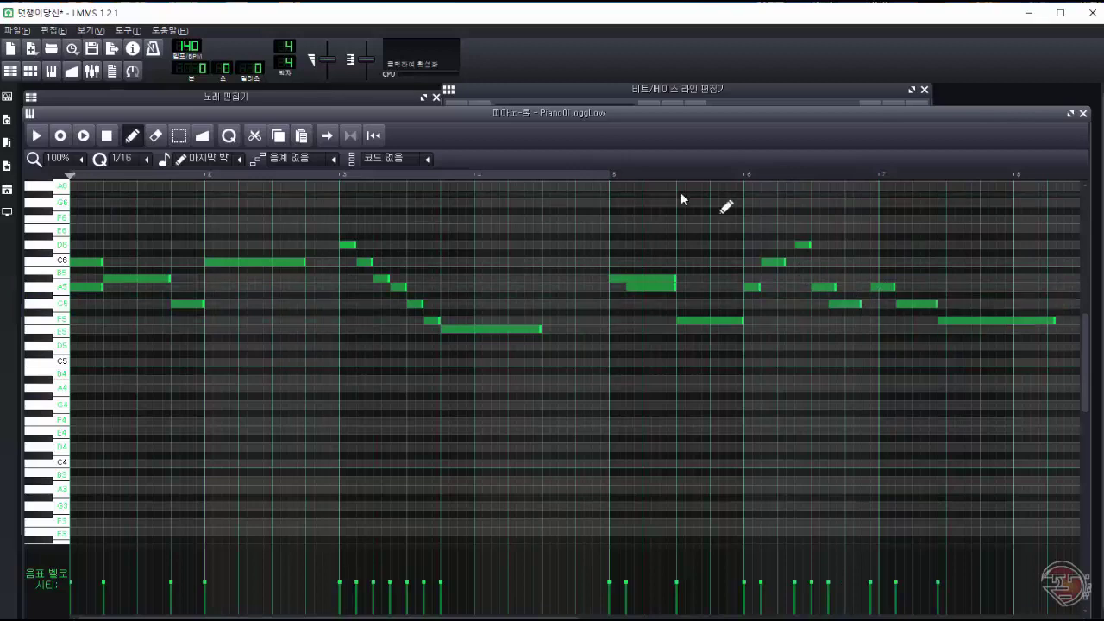
key(space)
click(598, 176)
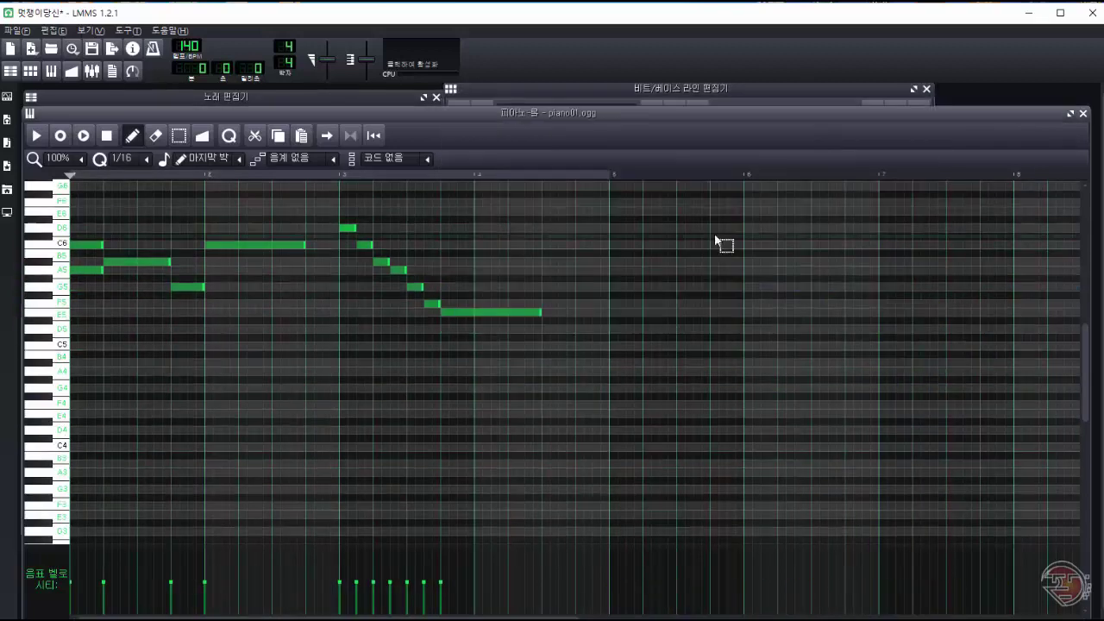
Paste the reworked notes from bar 5 onward into Melody1's piano01.ogg and play back the pattern.
key(ctrl+v)
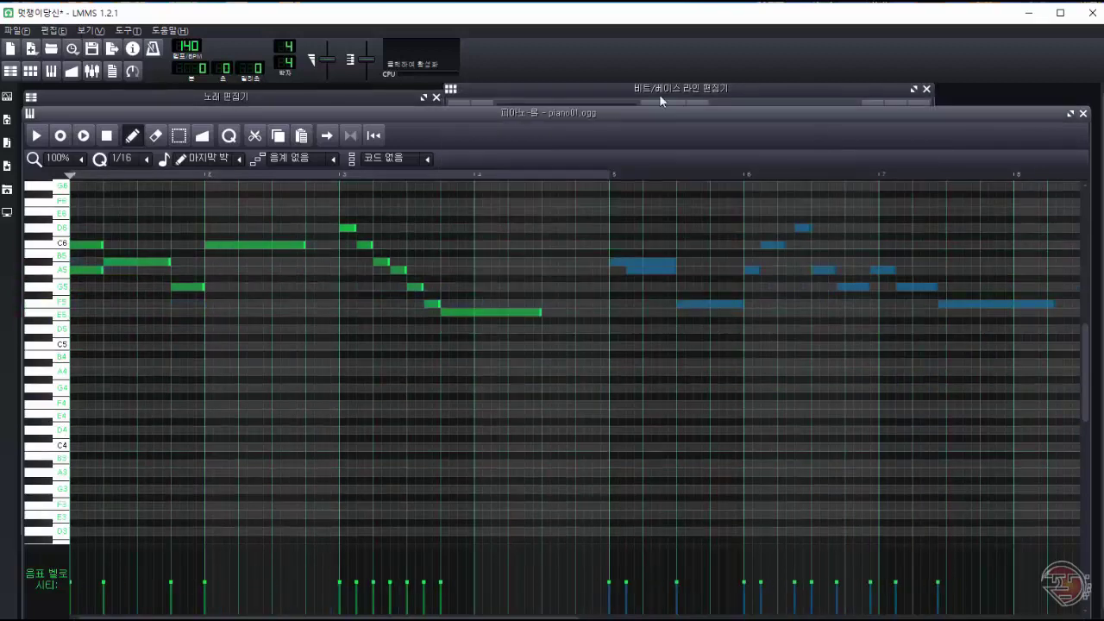
click(660, 94)
mouse_move(636, 270)
mouse_down()
mouse_move(771, 270)
mouse_move(636, 271)
mouse_up()
click(799, 87)
click(965, 113)
click(502, 88)
key(space)
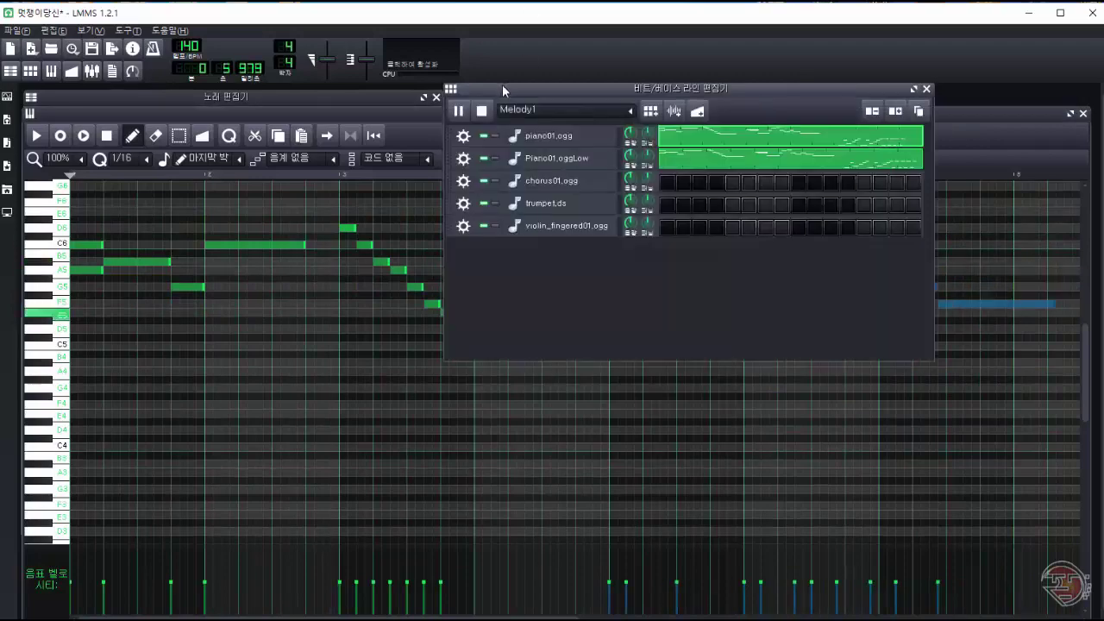
In Melody1's piano01.ogg, move the closing low-note riff earlier to start on bar 8, and audition.
key(space)
click(966, 113)
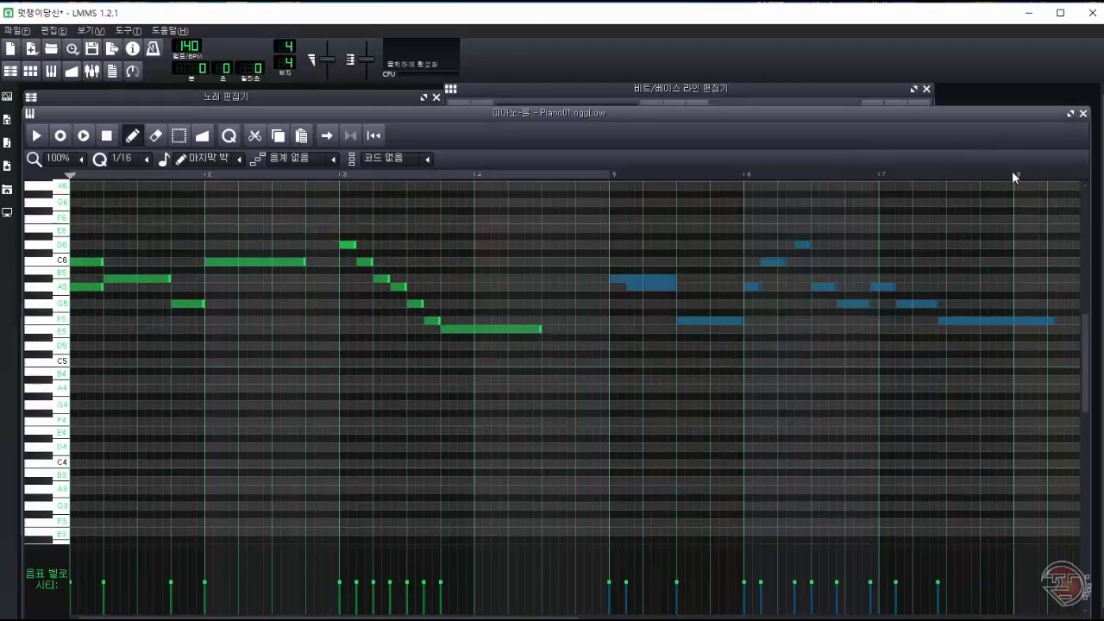
drag(431, 616, 627, 617)
drag(521, 372, 942, 494)
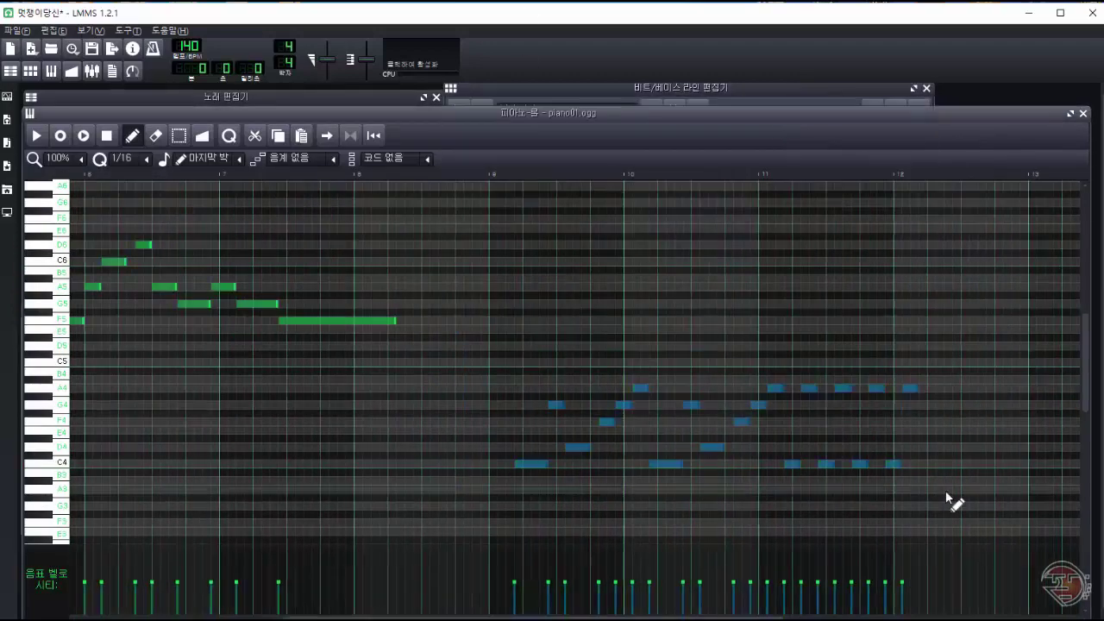
click(494, 86)
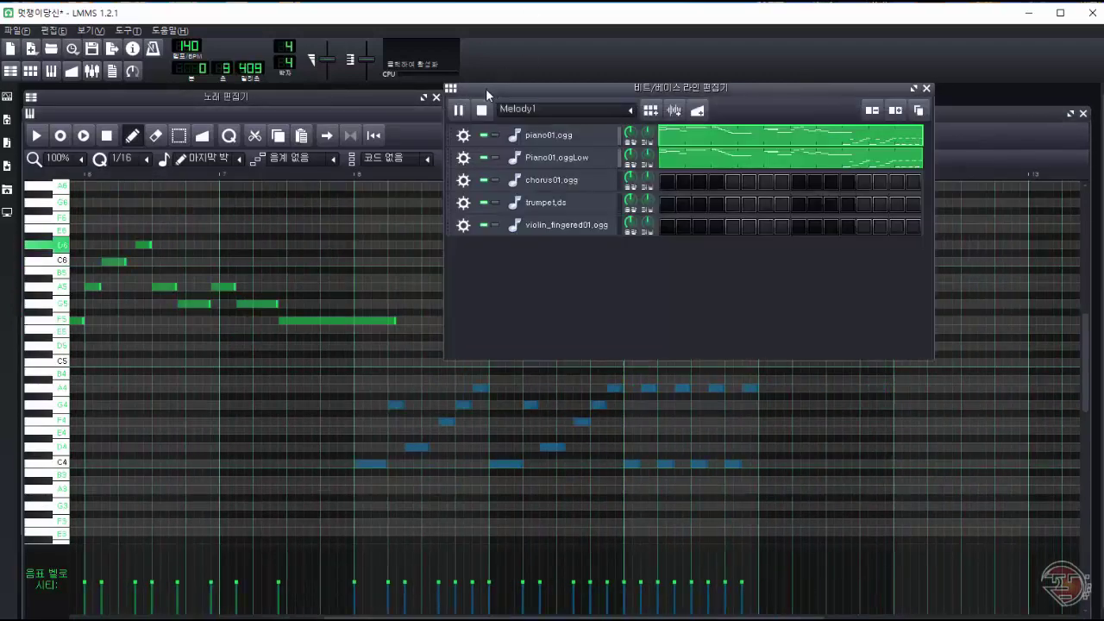
key(space)
Shift bar 7's closing notes one sixteenth later in Melody1's piano01.ogg and Piano01.oggLow, and play the pattern.
click(422, 113)
ctrl+drag(225, 251, 380, 335)
drag(319, 320, 328, 320)
double_click(776, 158)
ctrl+drag(880, 269, 1021, 332)
click(472, 89)
key(space)
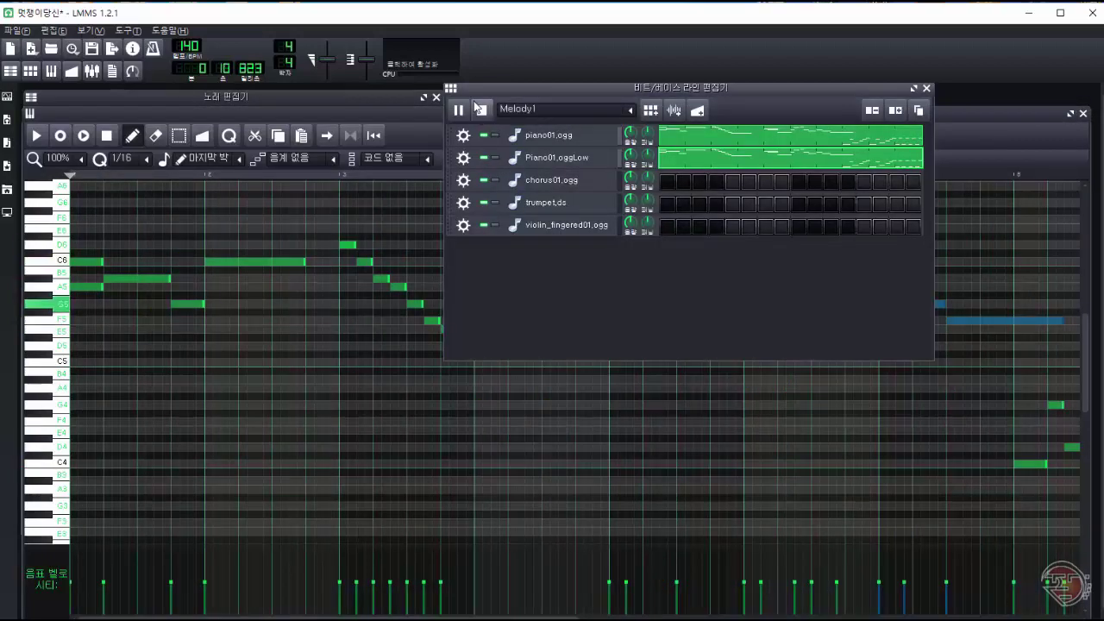
Rework bar 5's opening in Melody1's Piano01.oggLow into an A#5, G5 and F5 chord starting together, and audition.
key(space)
click(429, 113)
drag(653, 305, 636, 306)
click(784, 86)
key(space)
click(433, 116)
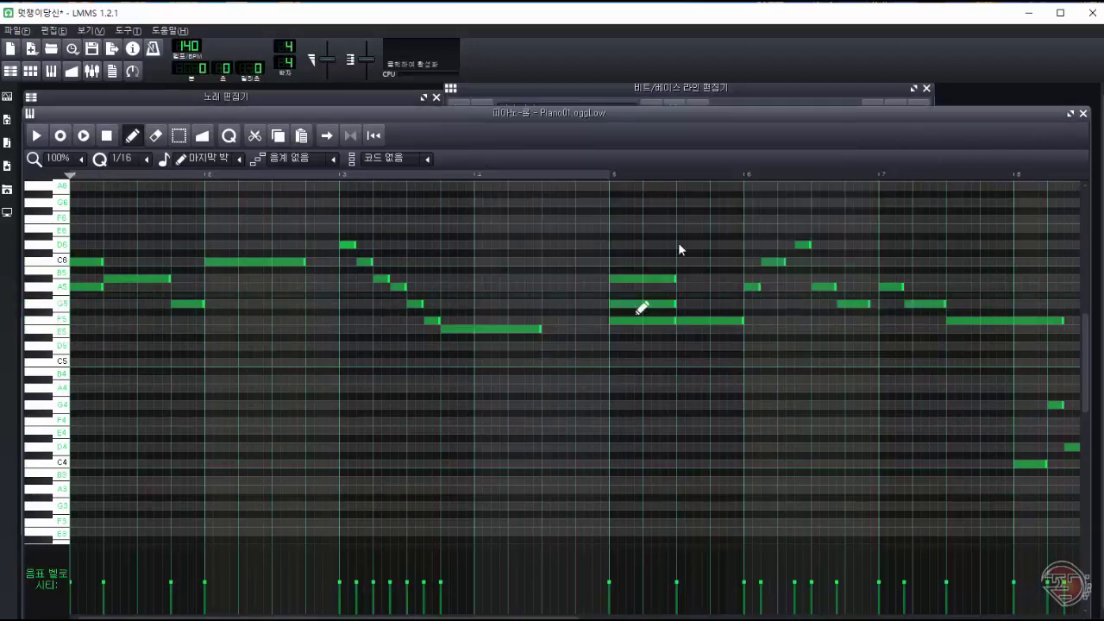
click(655, 88)
key(space)
key(space)
Add a third note to Melody1's opening C6 and A5 chord, settle it on D6, and audition.
click(443, 112)
double_click(789, 135)
click(828, 89)
click(455, 110)
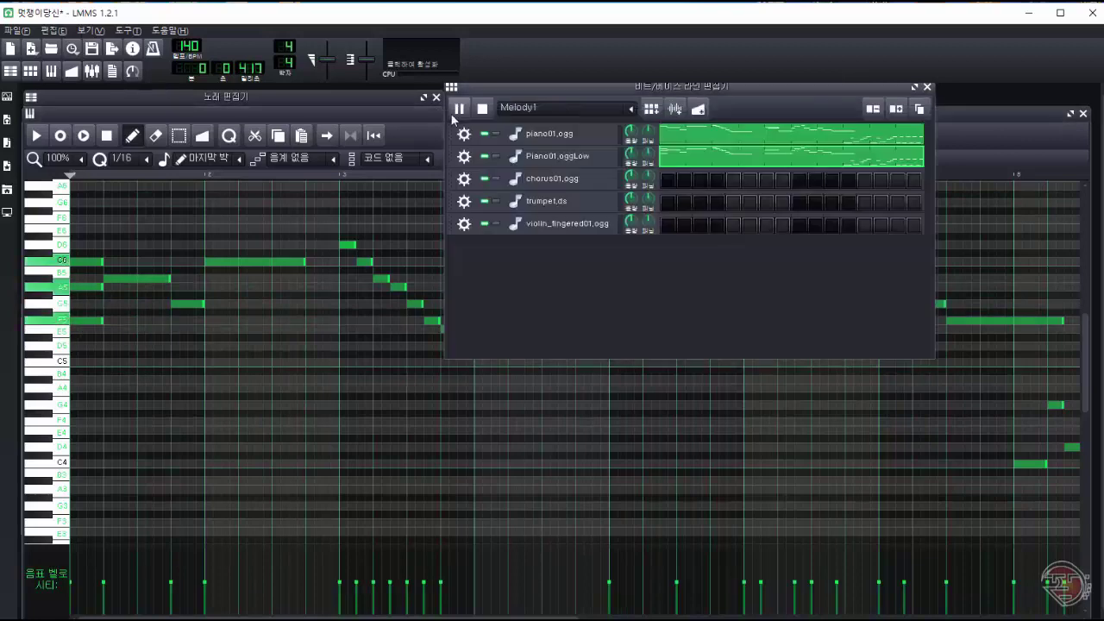
drag(86, 321, 86, 246)
click(457, 110)
click(482, 108)
drag(789, 87, 788, 88)
Switch to Melody2, play it back, and open its piano01.ogg notes.
click(560, 109)
click(457, 110)
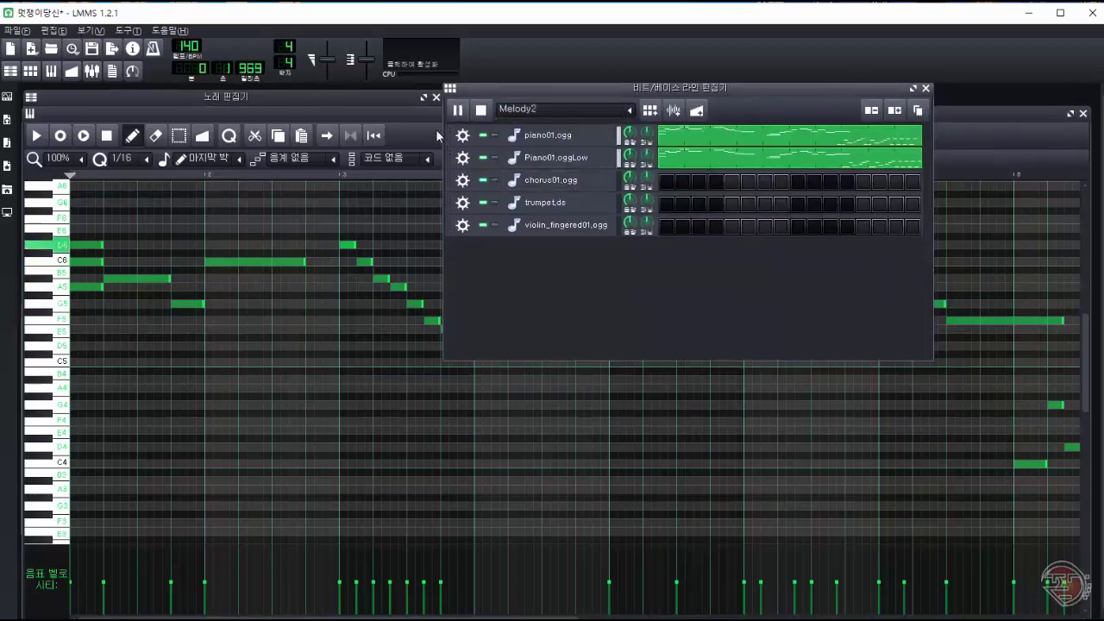
click(482, 112)
click(433, 115)
click(690, 88)
double_click(759, 135)
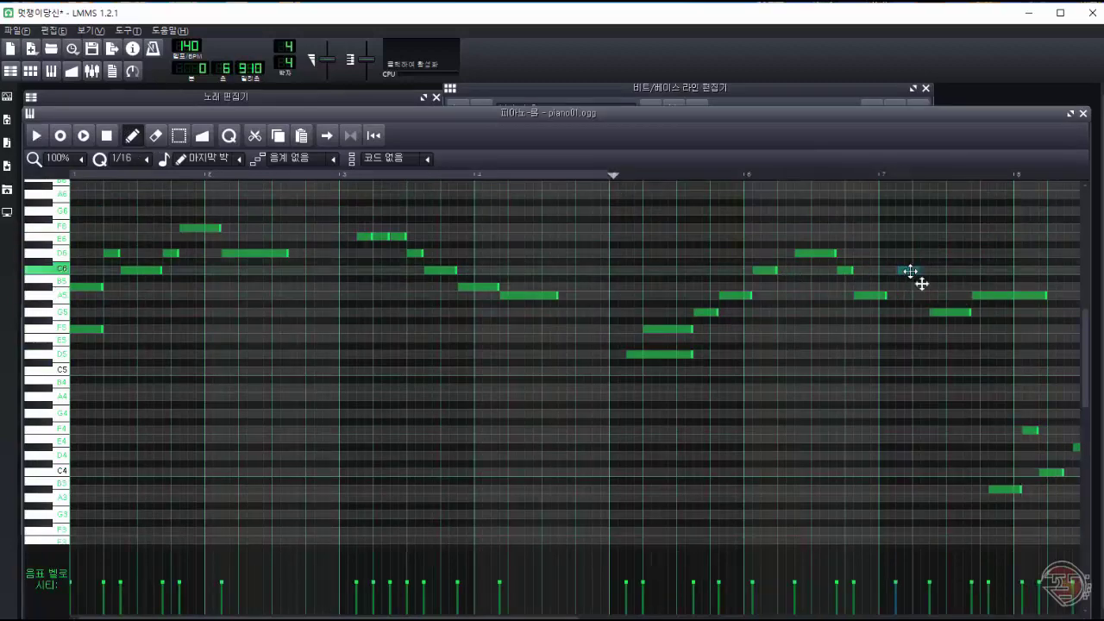
key(space)
Pull Melody2's bar 5 to 7 phrase earlier and move the low riff in Piano01.oggLow to start on bar 8.
click(689, 88)
double_click(759, 162)
drag(901, 270, 910, 269)
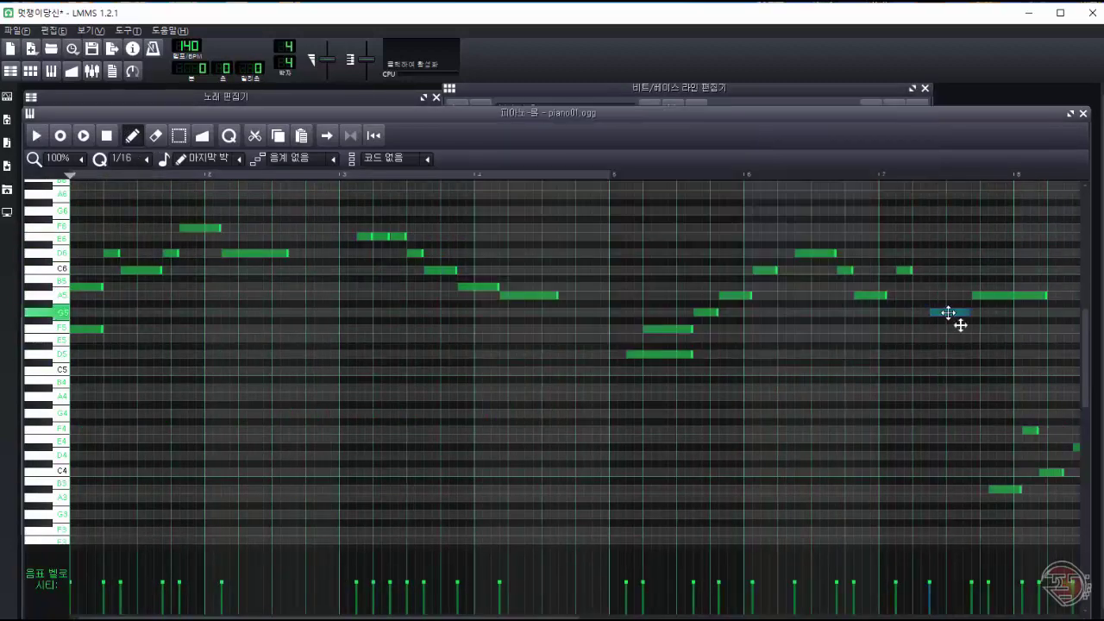
drag(945, 313, 937, 313)
drag(603, 207, 1048, 388)
drag(974, 295, 957, 296)
drag(983, 414, 1078, 517)
drag(1004, 489, 1030, 489)
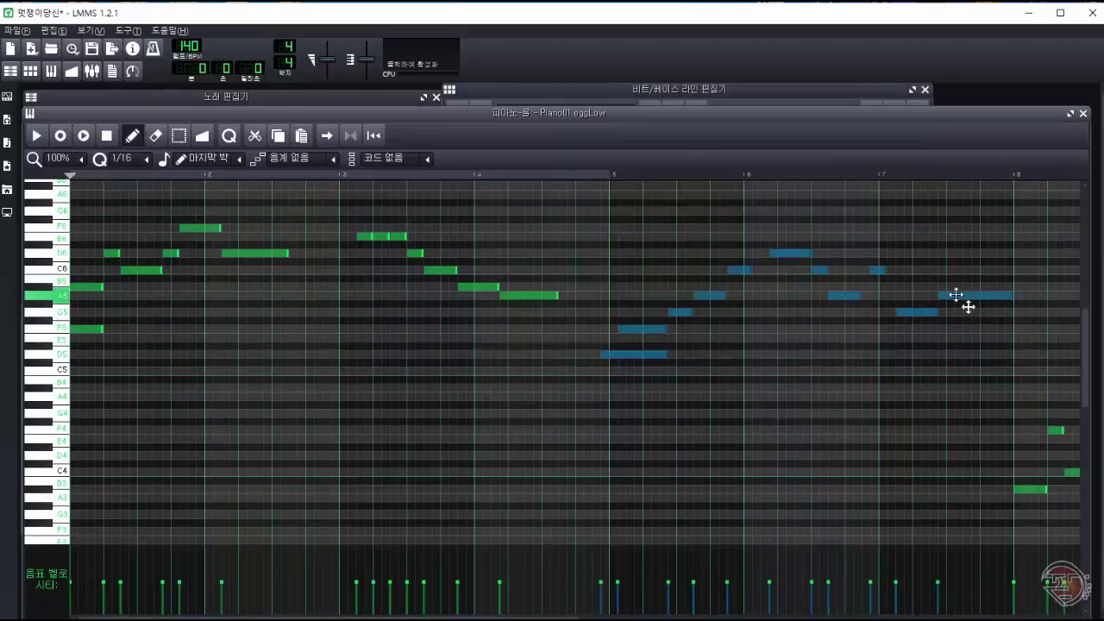
Audition Melody2 and align Piano01.oggLow's second phrase to start exactly on bar 5.
click(689, 88)
click(457, 112)
click(478, 113)
double_click(690, 160)
click(687, 319)
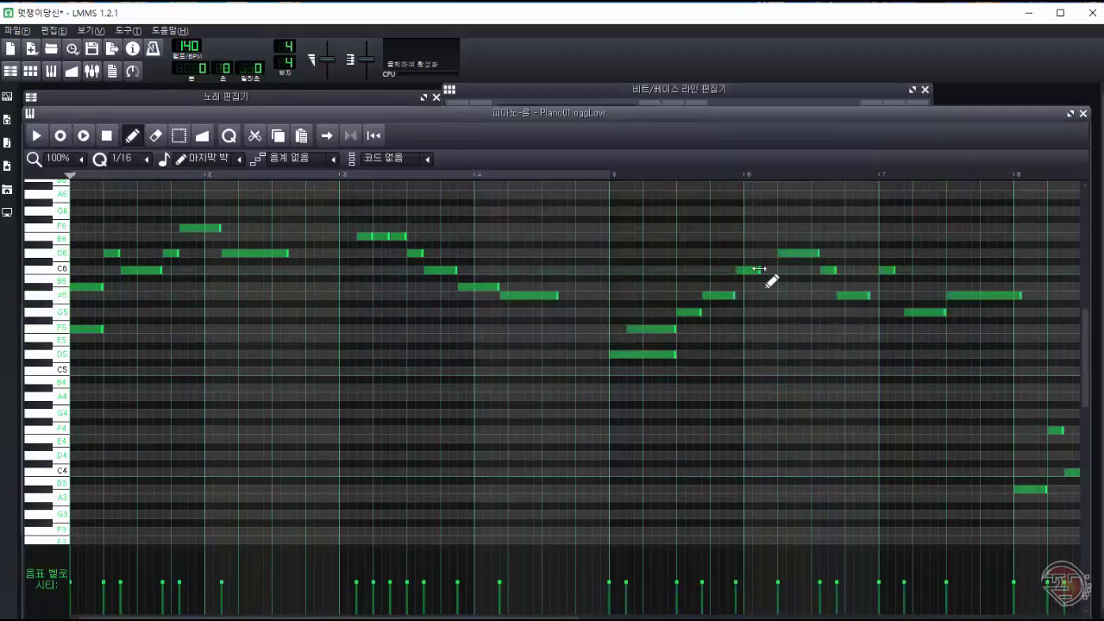
In Melody2's Piano01.oggLow, lengthen the C6 leading into bar 6 and add an E6 above it.
drag(763, 271, 781, 273)
drag(780, 273, 800, 237)
click(761, 237)
drag(778, 237, 750, 271)
key(space)
Add a matching E6 at the start of bar 6 in Melody2's piano01.ogg, adjust its timing, and audition.
click(728, 89)
double_click(739, 140)
click(760, 237)
drag(767, 238, 792, 237)
click(768, 90)
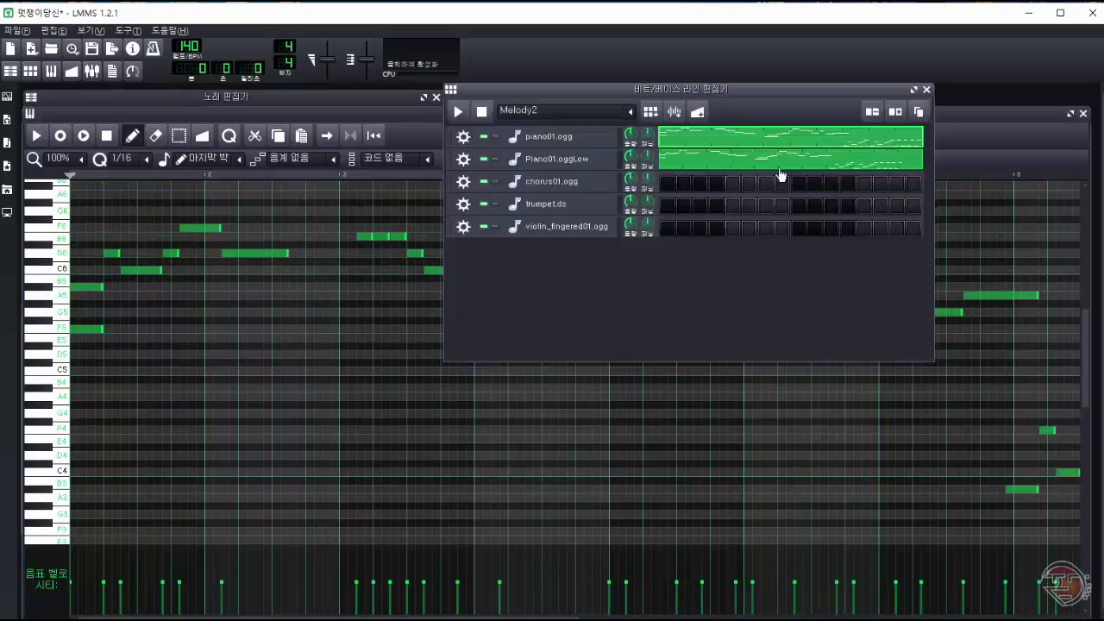
double_click(781, 162)
drag(789, 89, 792, 91)
double_click(813, 142)
drag(779, 237, 772, 237)
click(724, 91)
click(463, 113)
click(485, 113)
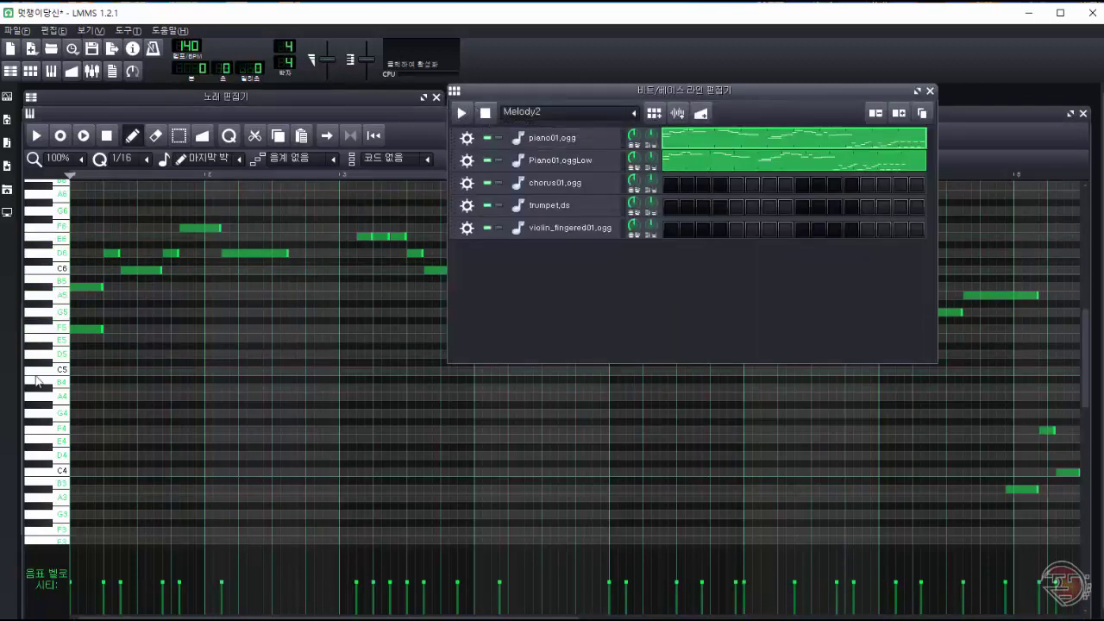
Try lowering the notes of bars 1 and 2 in Melody2's piano01.ogg, and audition.
drag(131, 270, 168, 286)
drag(198, 228, 198, 253)
drag(250, 253, 250, 269)
key(space)
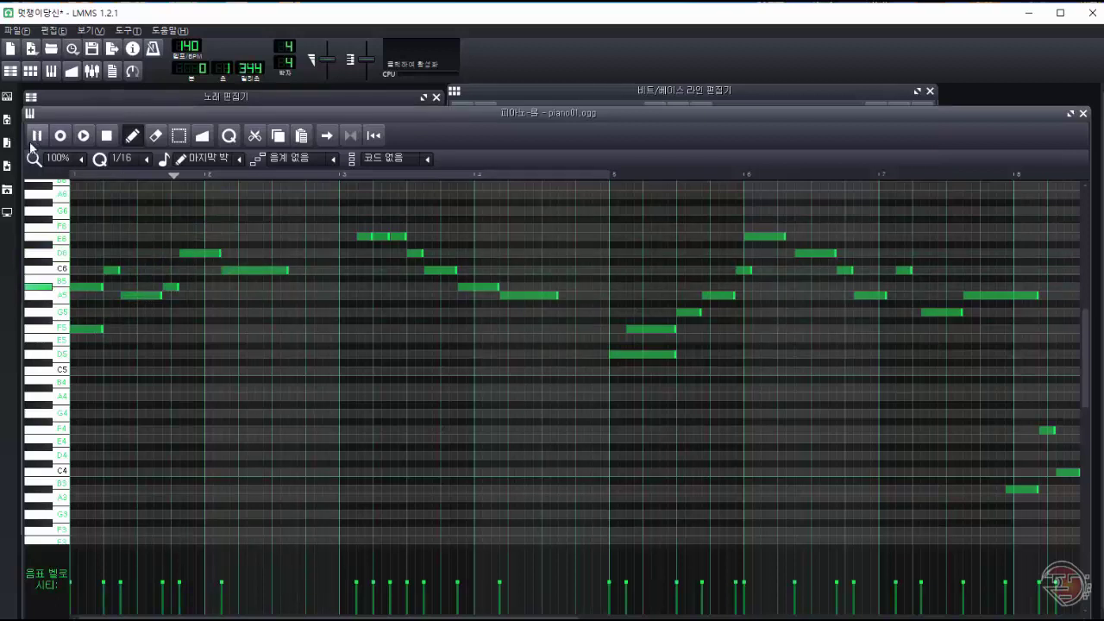
key(space)
Raise Melody2's opening phrase in piano01.ogg so it starts with a D6 and A5 chord, an E6, and a C6.
drag(75, 216, 298, 341)
drag(250, 268, 249, 243)
drag(250, 245, 250, 254)
drag(172, 263, 172, 254)
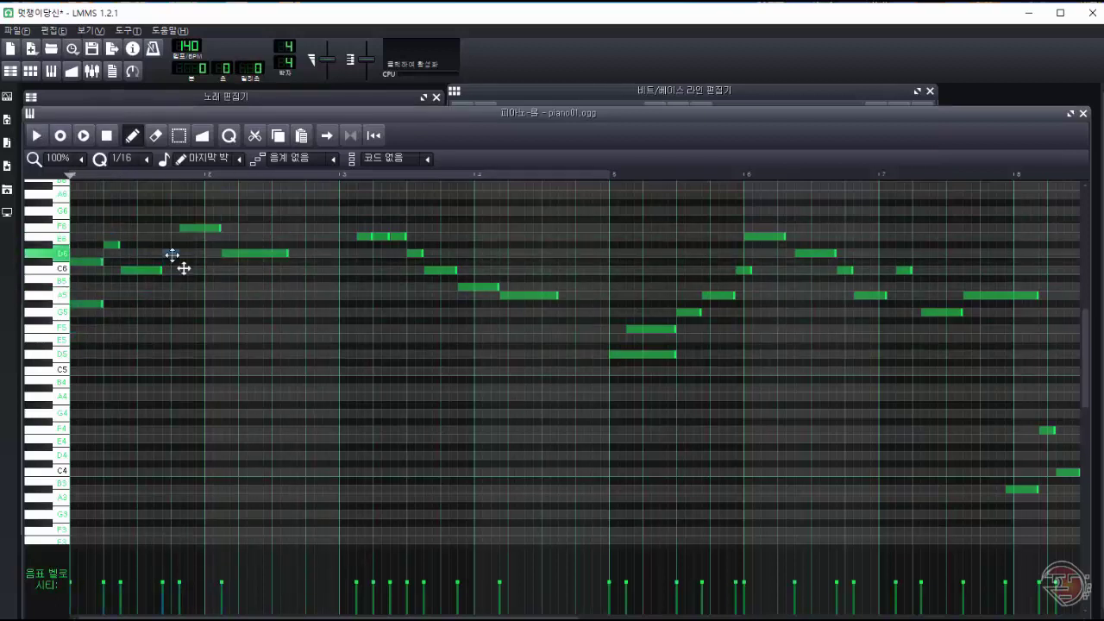
drag(86, 262, 86, 253)
drag(109, 244, 109, 256)
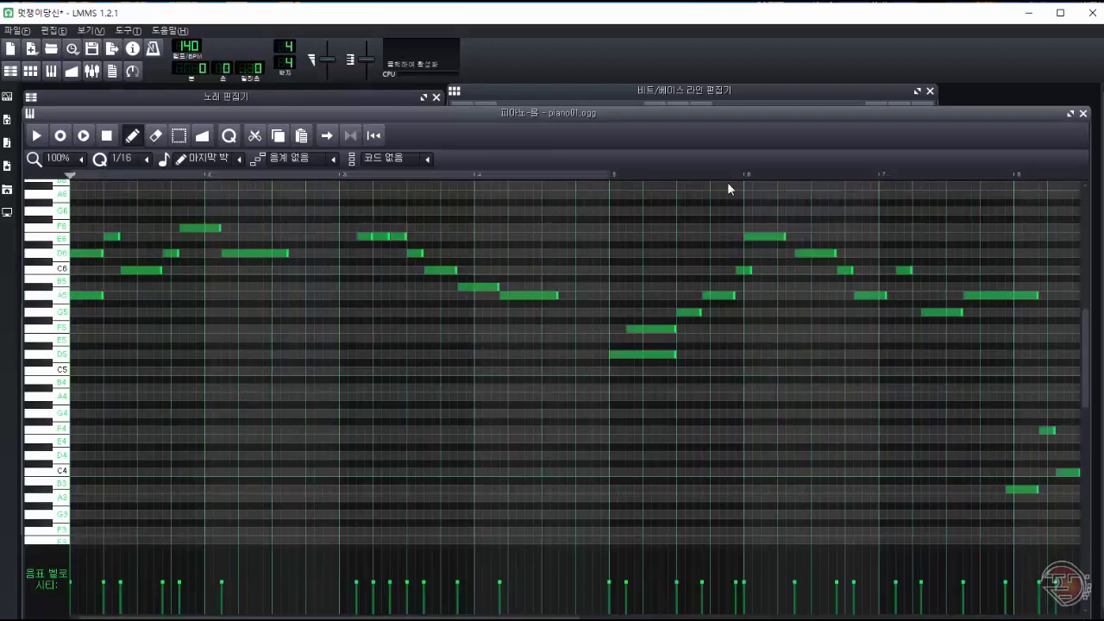
In Melody2's piano01.ogg, lengthen the C6 to end with bar 6's E6, change bar 7's G5 to A#5, and play back.
drag(751, 271, 785, 271)
key(space)
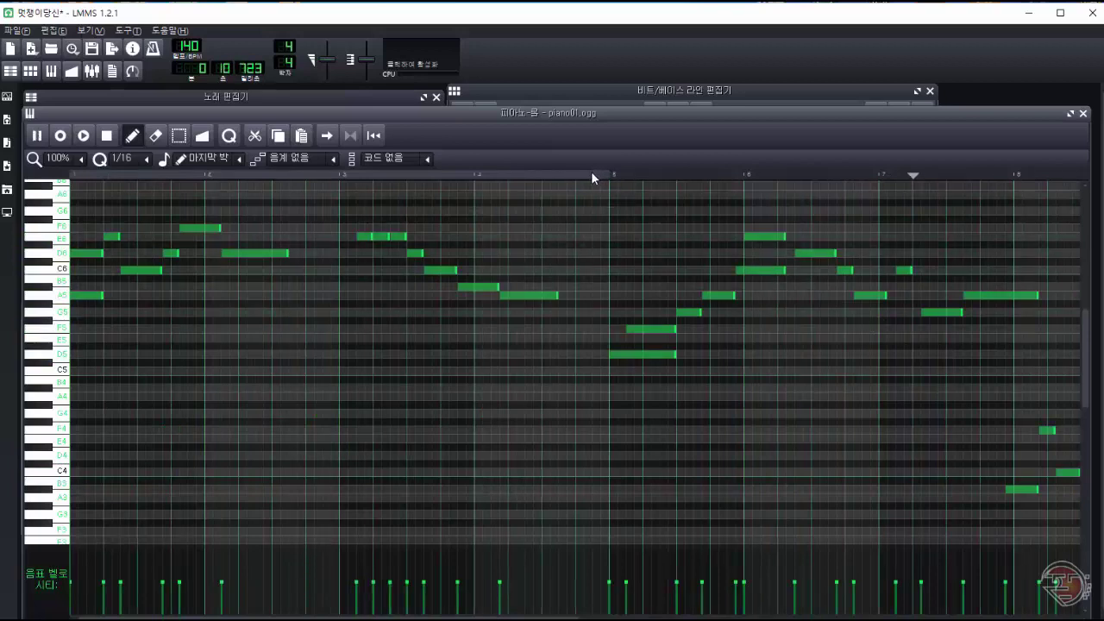
key(space)
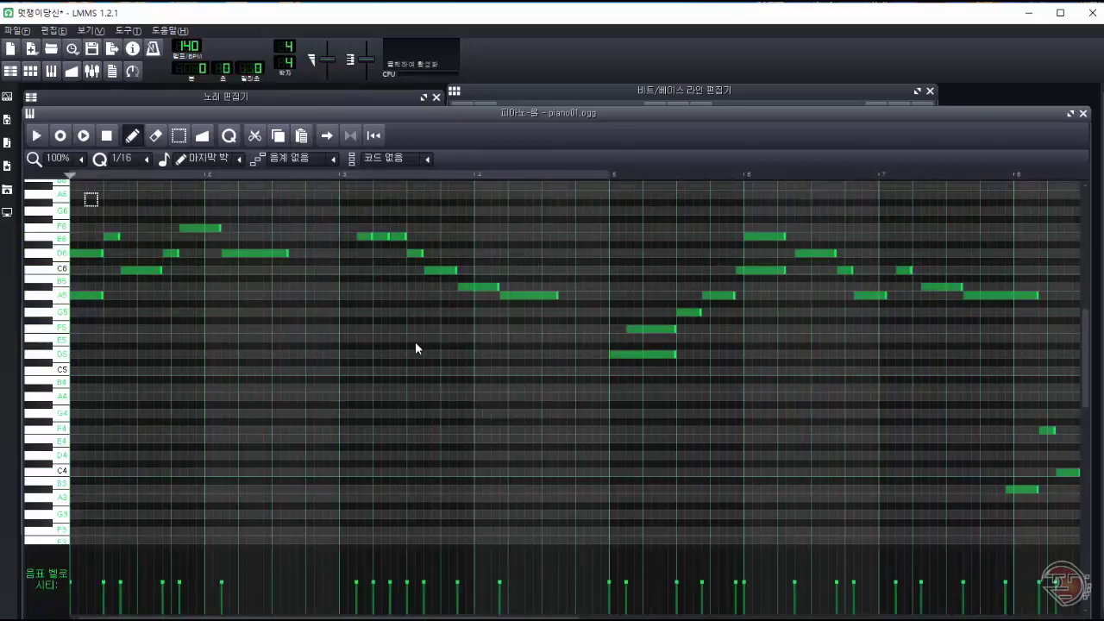
Copy the reworked melody from Melody2's piano01.ogg into Piano01.oggLow, and audition the pattern.
key(ctrl+v)
drag(78, 207, 963, 365)
key(ctrl+c)
click(535, 90)
double_click(776, 160)
key(ctrl+v)
click(495, 93)
key(space)
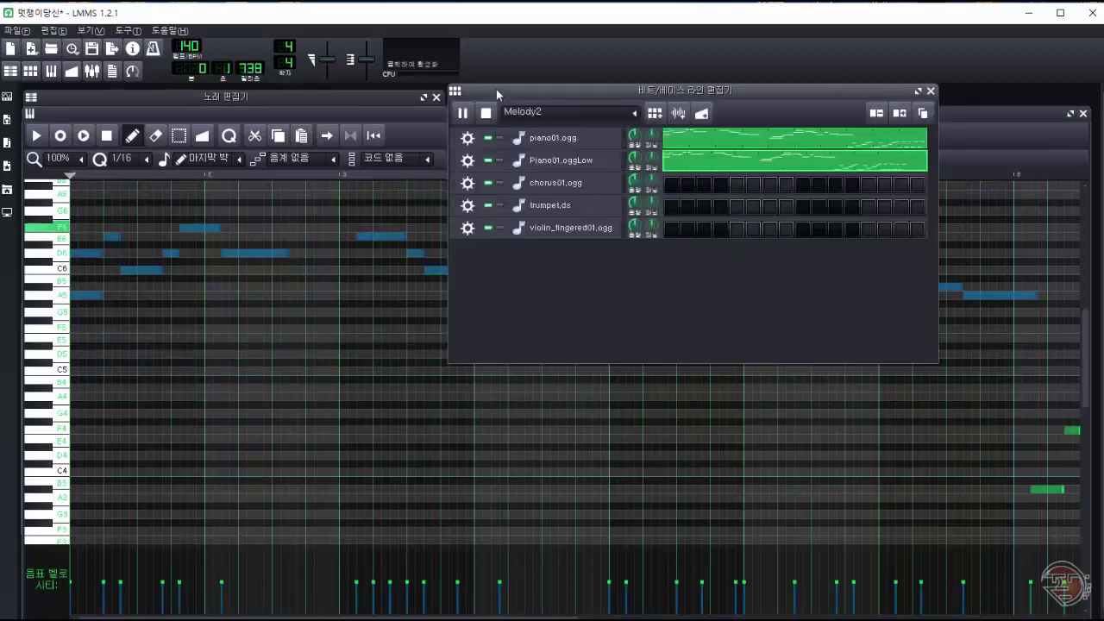
key(space)
Switch to Melody3 and play it back.
click(634, 382)
click(490, 90)
click(460, 114)
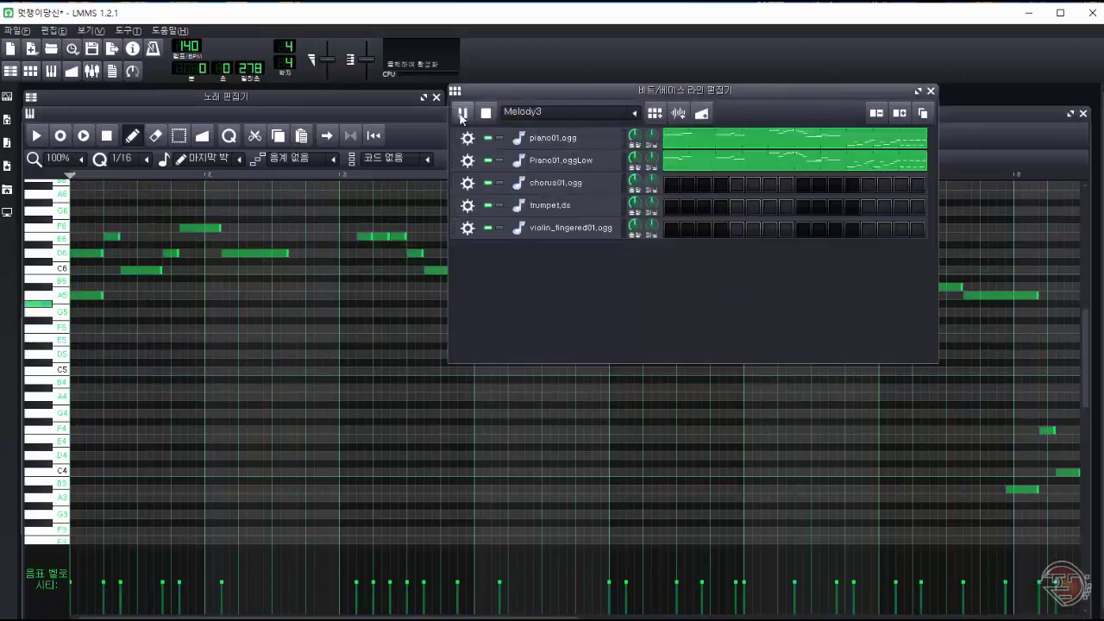
click(486, 113)
Switch to Melody4, audition it, paste the melody notes into Piano01.oggLow, and set the playback position late in bar 12.
click(564, 112)
click(463, 112)
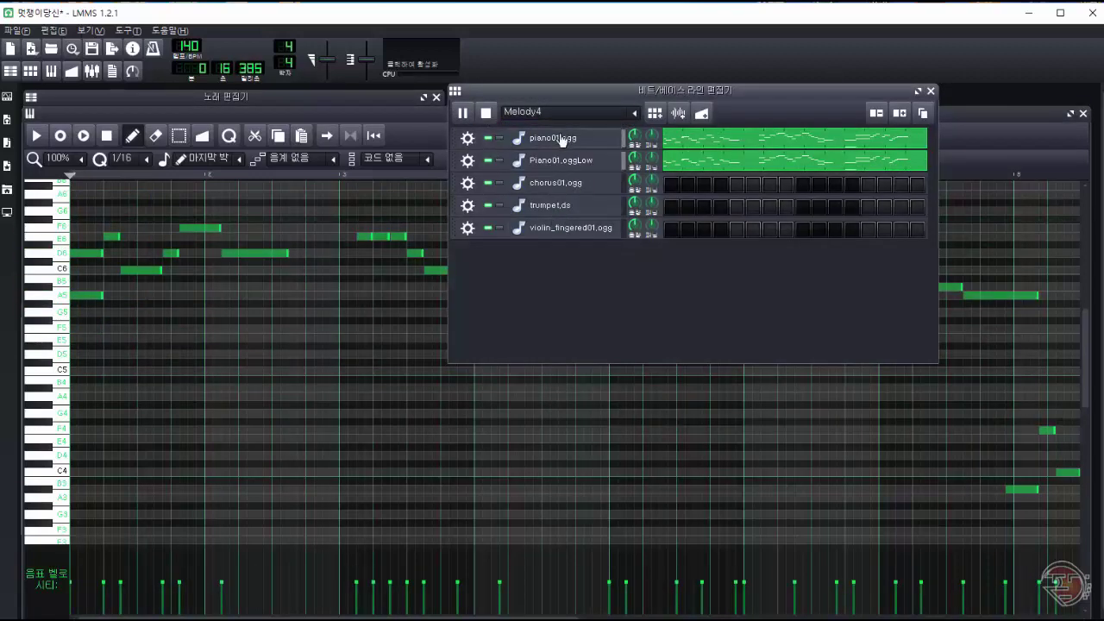
double_click(790, 166)
click(518, 91)
double_click(790, 160)
key(ctrl+v)
scroll(729, 373, right, 5)
click(763, 175)
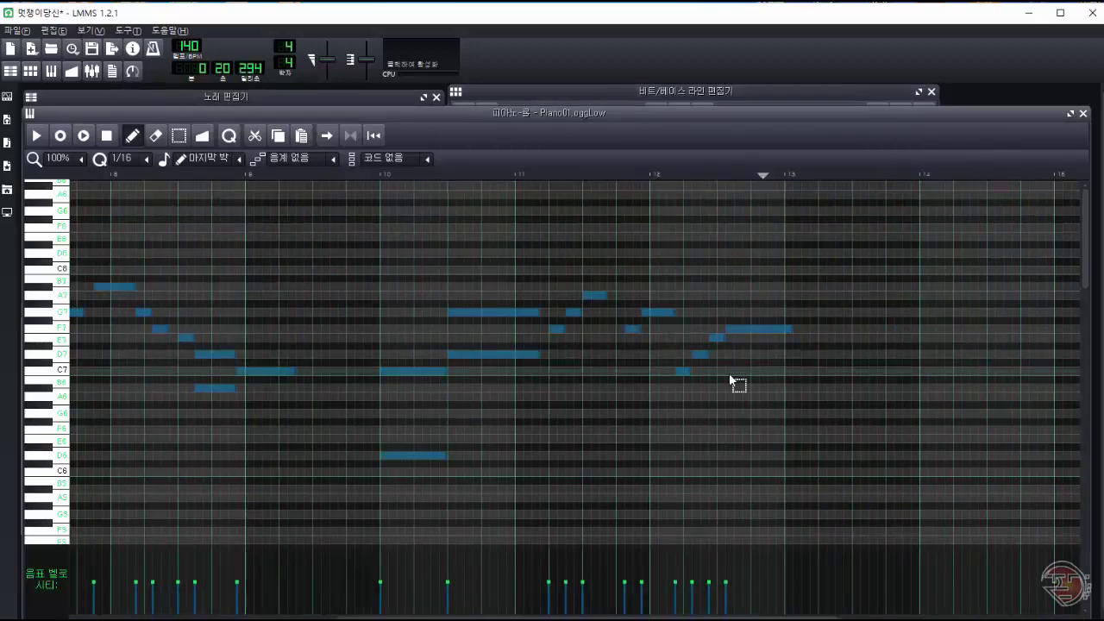
In Melody4's piano01.ogg, stretch bar 1's E7 under the F7 and bar 6's A7 under the A#7.
click(535, 90)
double_click(825, 143)
drag(204, 336, 238, 336)
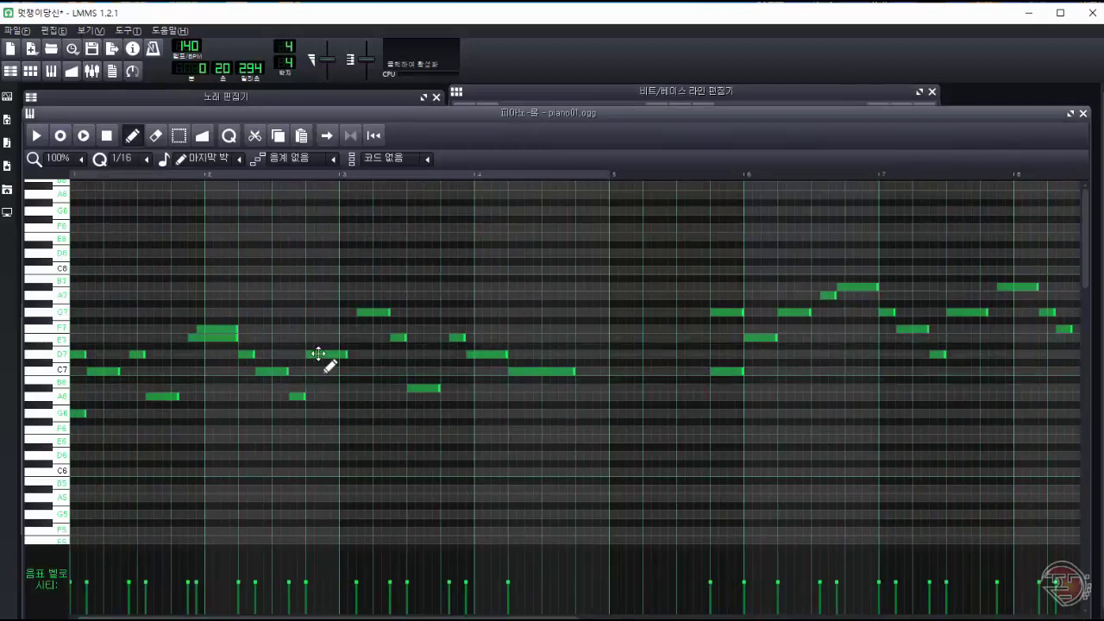
scroll(482, 371, right, 5)
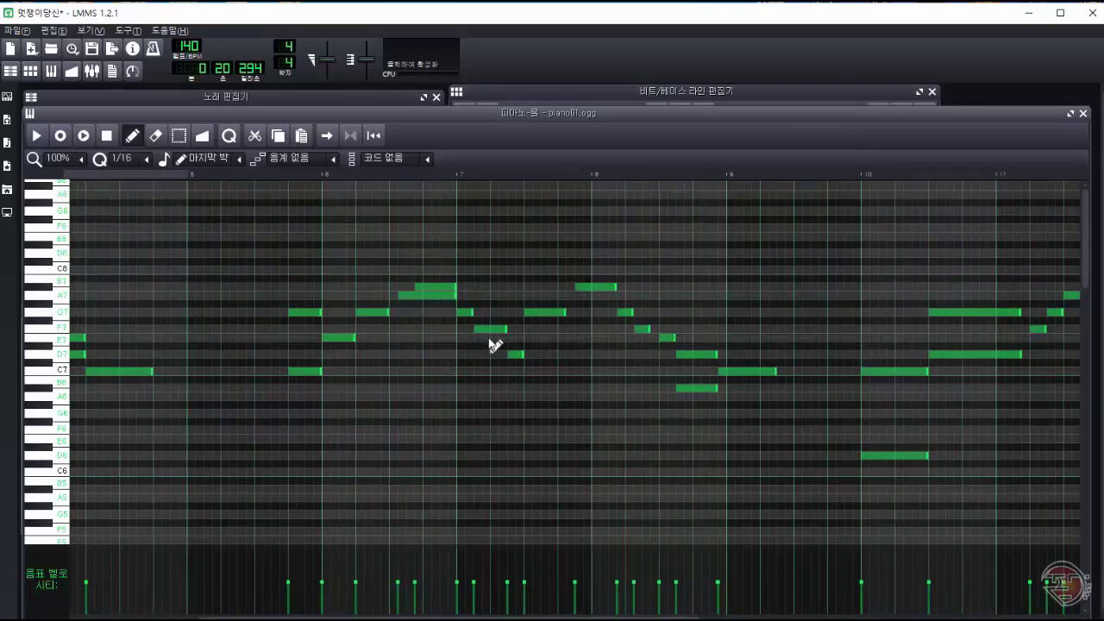
In Melody4's piano01.ogg, add an A7 over bar 7's G7 and replace bar 8's A#6 with a longer E7.
drag(542, 316, 557, 298)
drag(707, 389, 711, 339)
drag(483, 618, 625, 617)
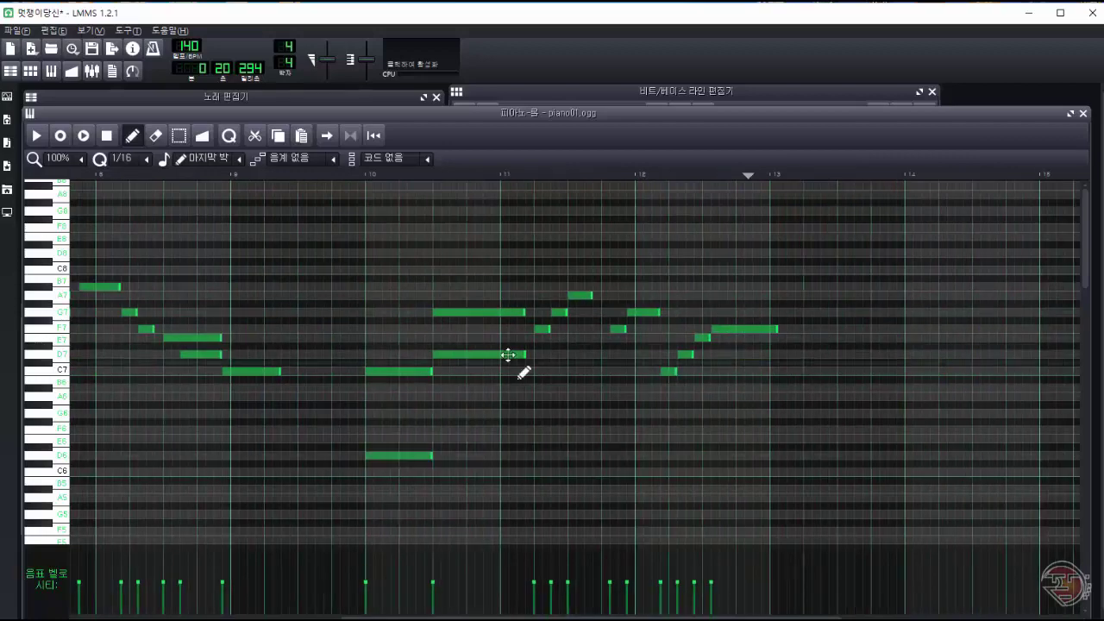
Play back Melody4 to check the edited piano01.ogg notes.
click(560, 92)
click(463, 113)
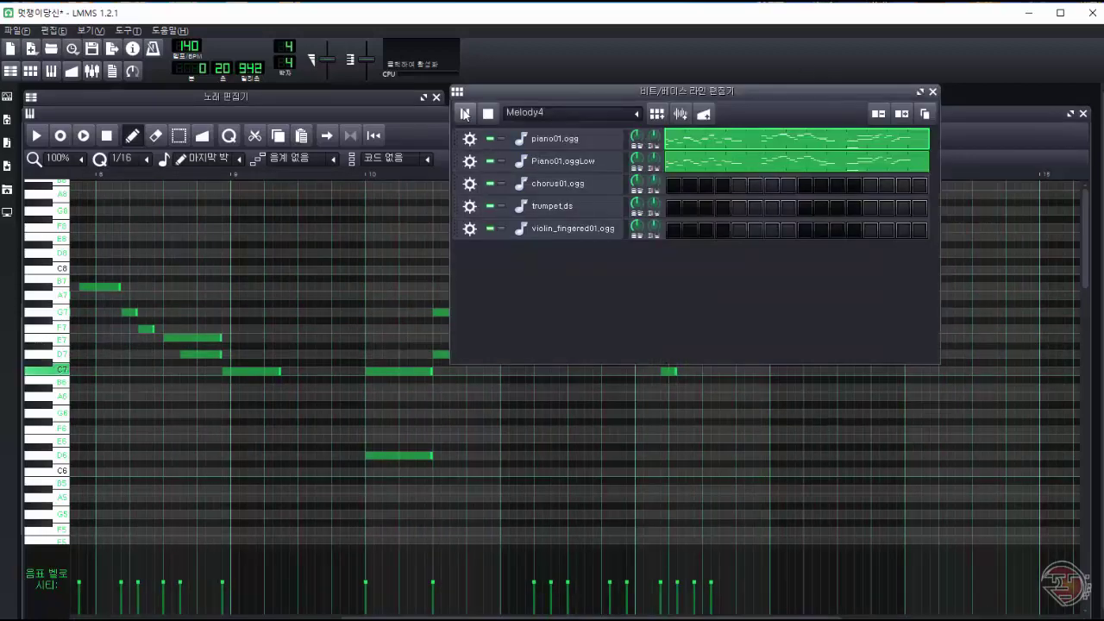
click(37, 136)
click(109, 136)
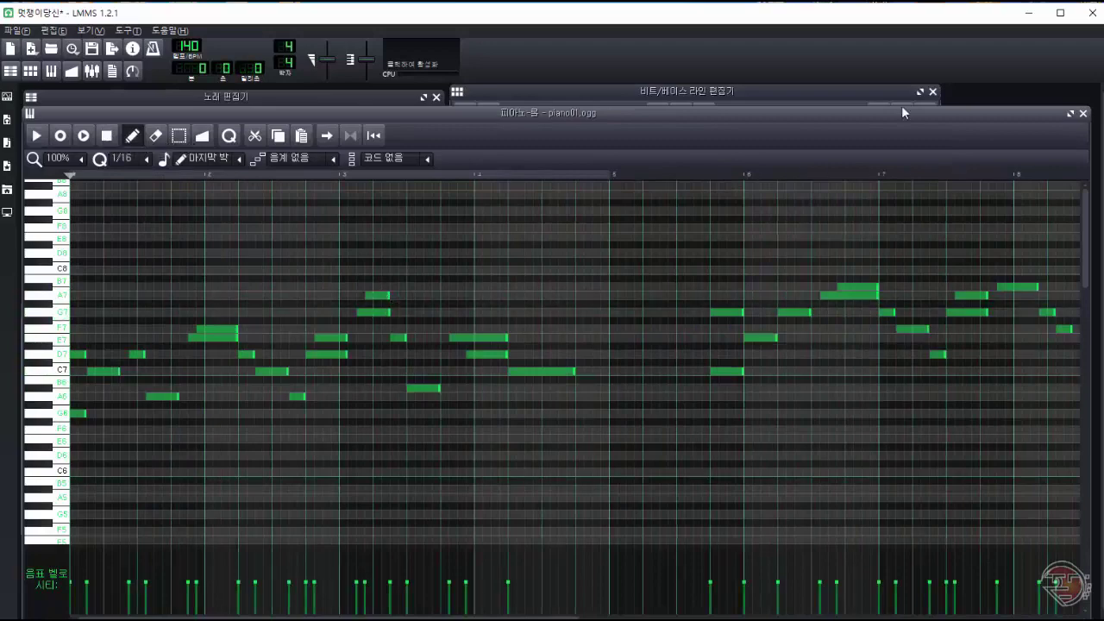
click(884, 92)
click(464, 113)
click(487, 113)
In Melody4's Piano01.oggLow, replace short passing notes by lengthening bar 1's F7, bar 6's A#7, bar 11's G7 and bar 12's D7.
double_click(742, 161)
click(204, 328)
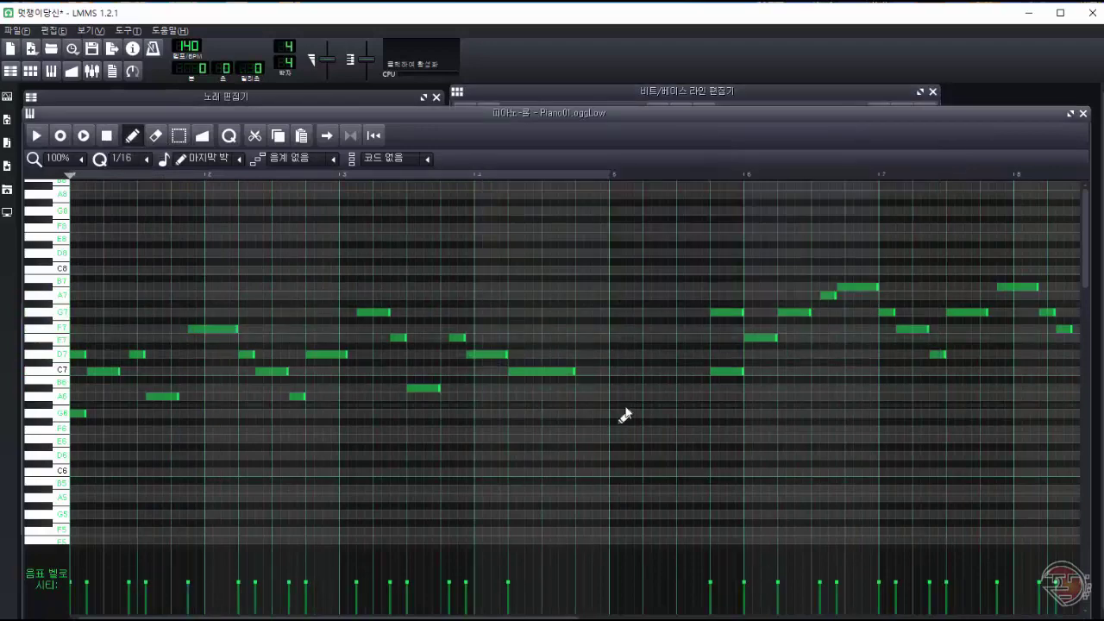
drag(859, 286, 877, 286)
right_click(828, 295)
drag(515, 617, 769, 604)
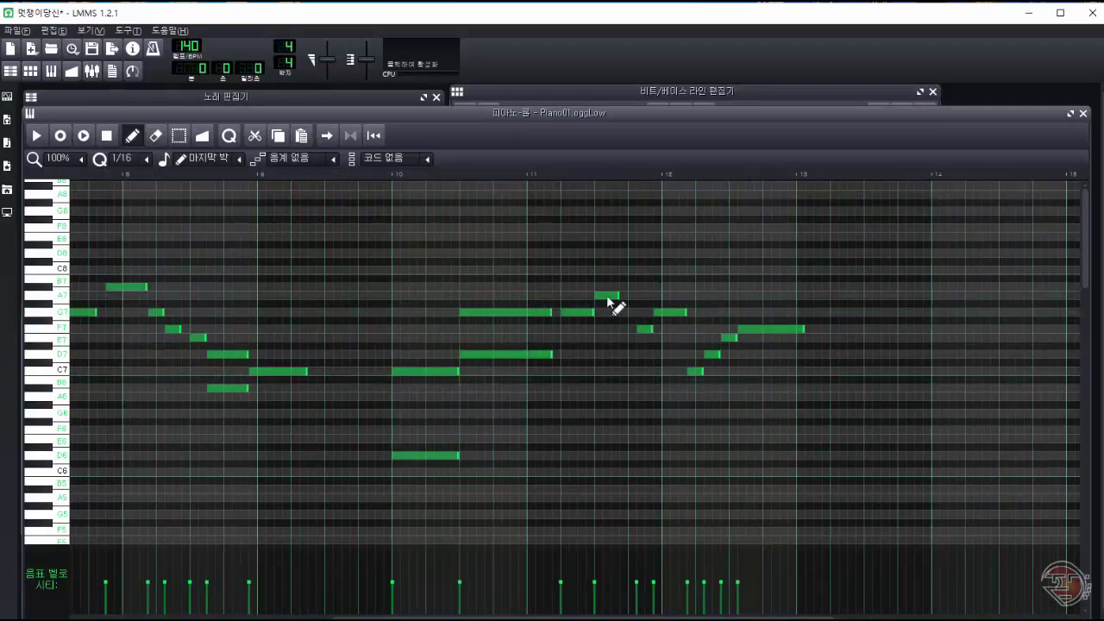
drag(718, 354, 735, 355)
right_click(728, 338)
Lower all notes of Melody4's Piano01.oggLow by five semitones, and audition the pattern.
click(749, 93)
click(464, 113)
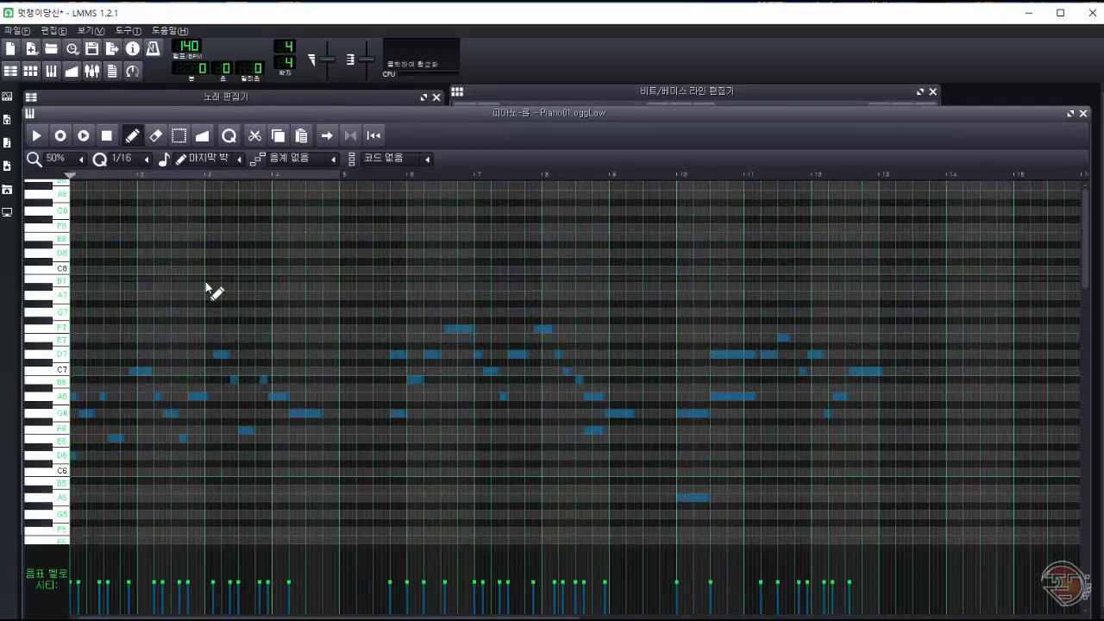
click(449, 115)
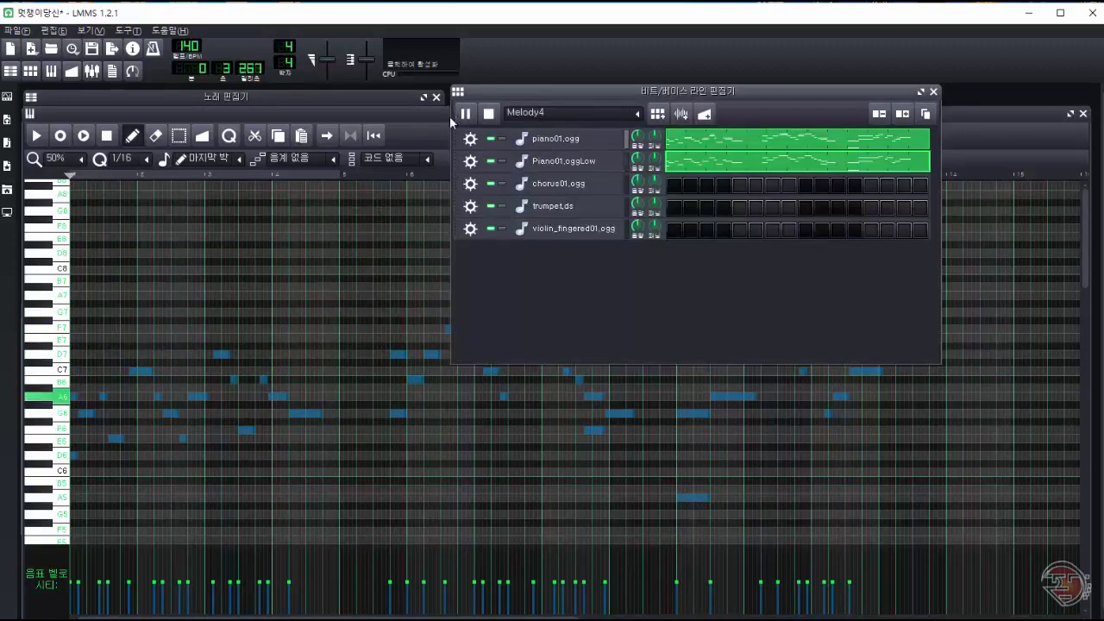
Switch to Melody2, move Piano01.oggLow's low riff earlier to start on bar 8, and audition.
click(502, 161)
click(502, 161)
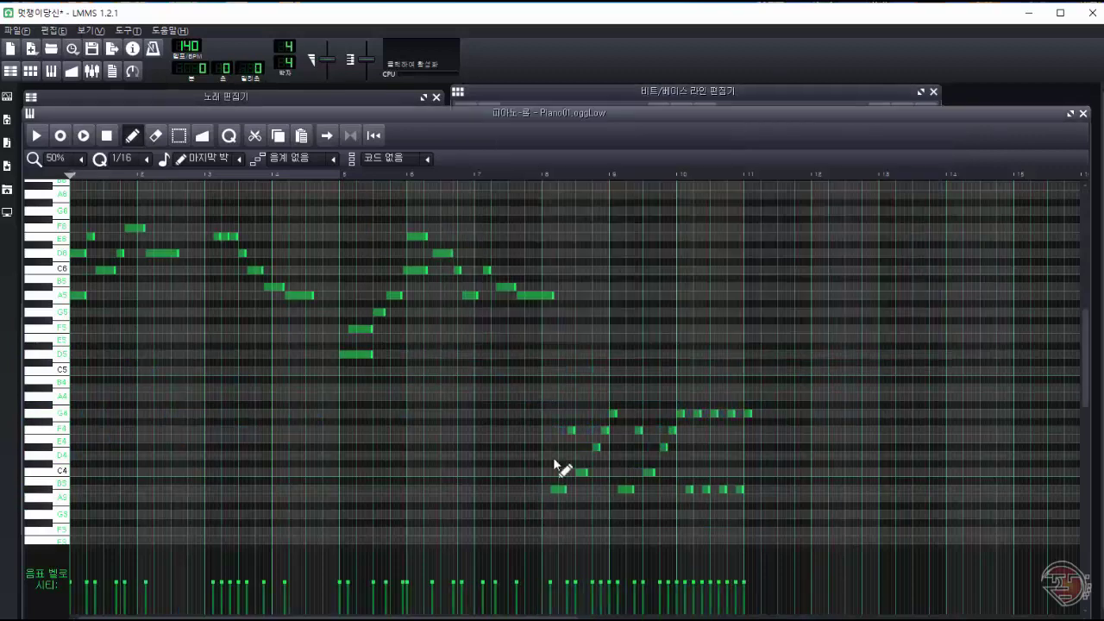
click(776, 96)
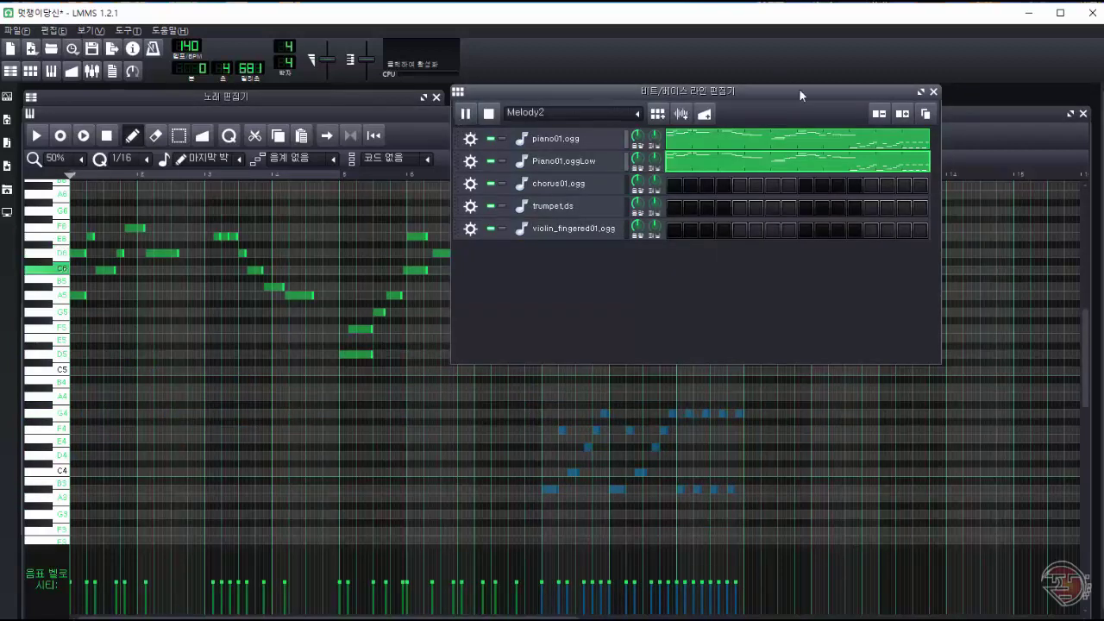
key(space)
Rework the opening notes of bar 5 in Melody2's Piano01.oggLow, and play back the pattern.
double_click(802, 161)
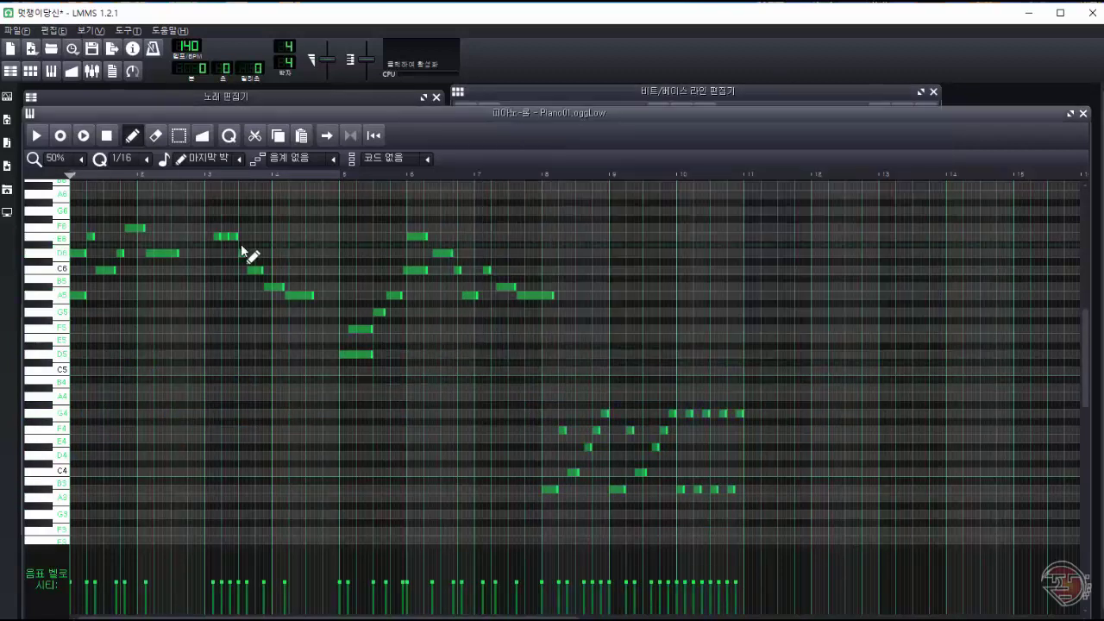
scroll(242, 249, up, 1)
click(643, 329)
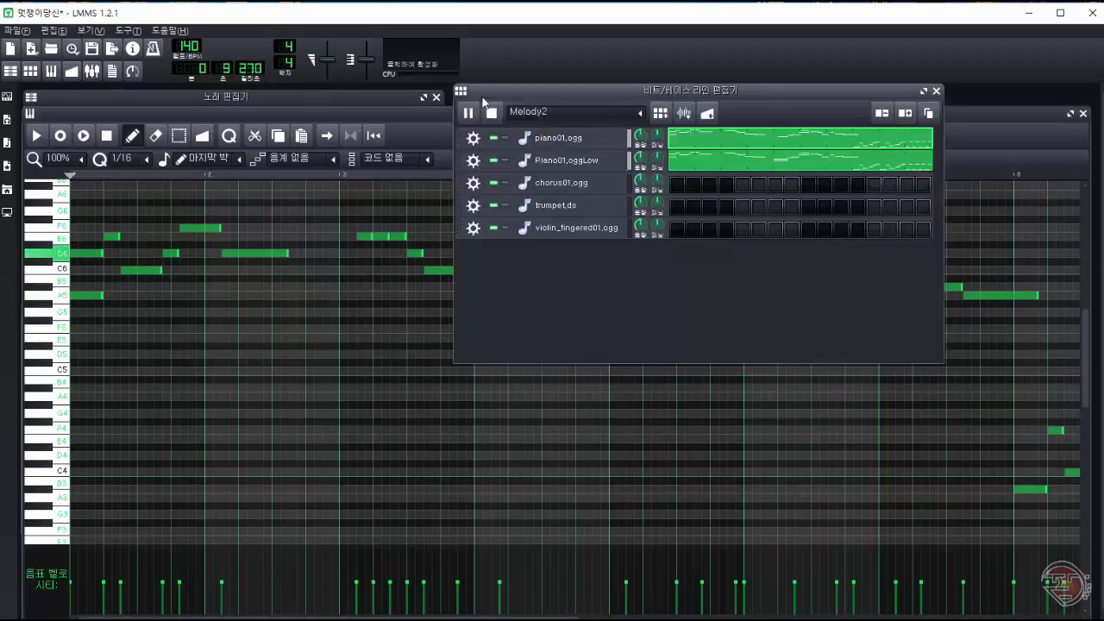
Compare Melody2's two piano tracks, remove the D6 note at the start of bar 1 in Piano01.oggLow, and audition the pattern.
click(491, 113)
click(1061, 110)
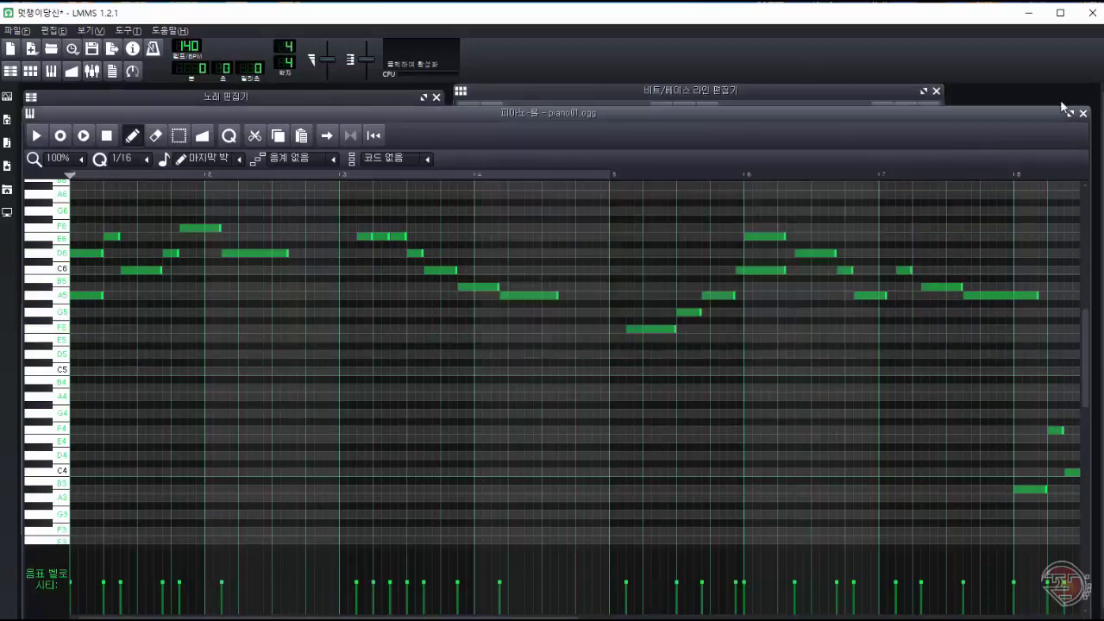
click(786, 89)
double_click(767, 167)
click(780, 91)
double_click(750, 168)
click(816, 93)
click(468, 112)
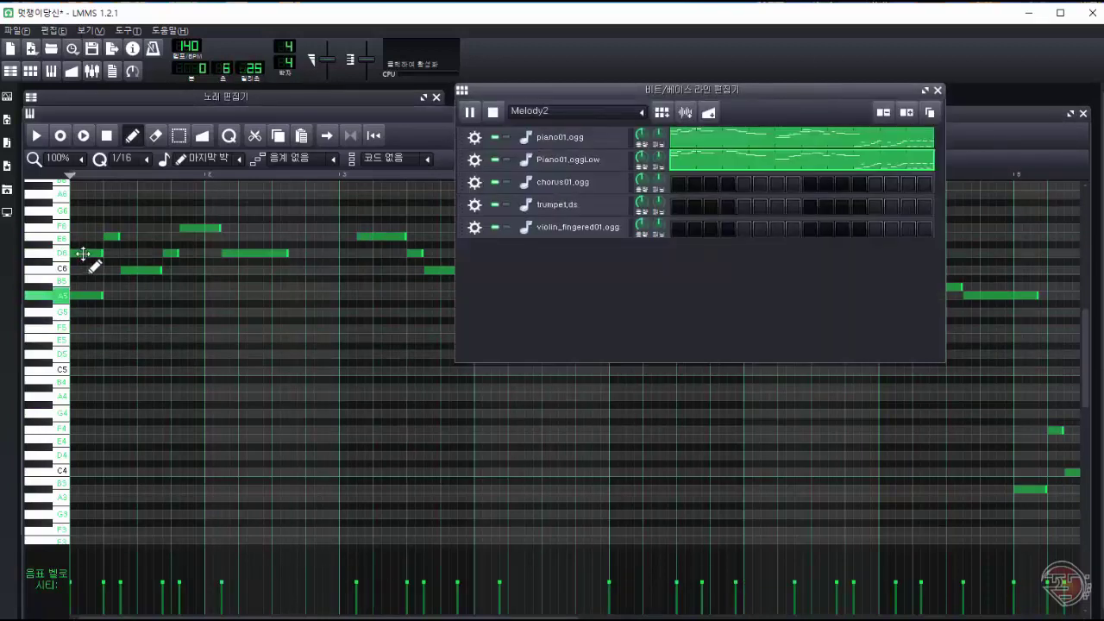
right_click(82, 254)
click(494, 112)
Add a D5 note at the start of bar 5 in Melody2's piano01.ogg, checking against Piano01.oggLow.
click(1021, 138)
click(815, 92)
double_click(807, 160)
click(35, 135)
key(space)
click(814, 92)
double_click(733, 139)
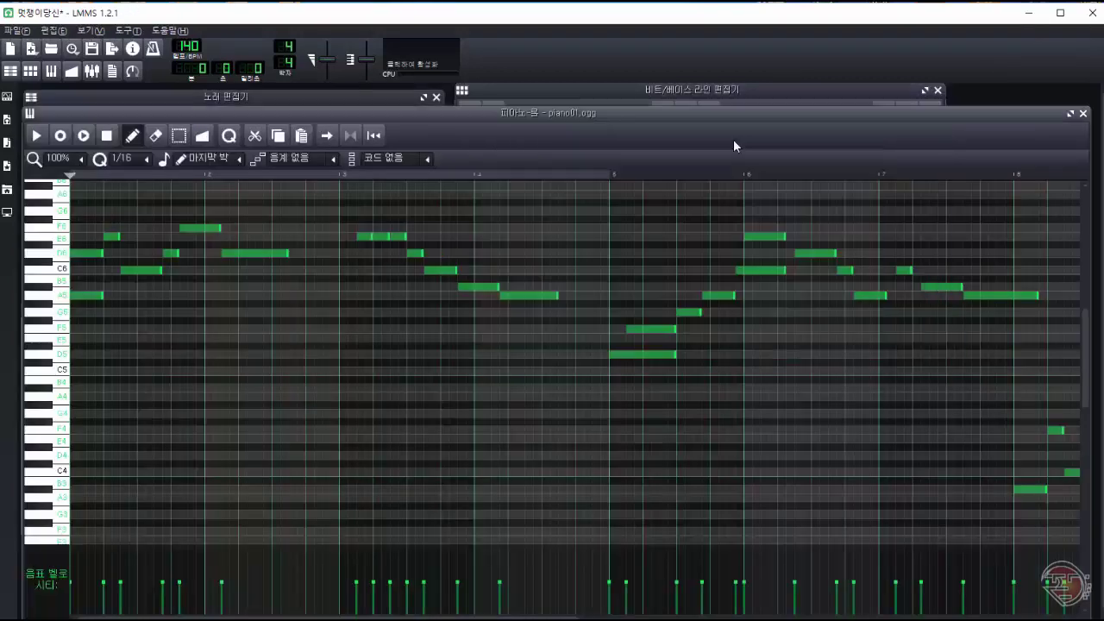
Move the bar 3 to 4 phrase in both of Melody2's piano tracks earlier to start on bar 3, and audition.
key(shift+Left)
key(shift+Left)
drag(343, 212, 647, 422)
double_click(776, 164)
double_click(732, 139)
click(552, 90)
click(466, 114)
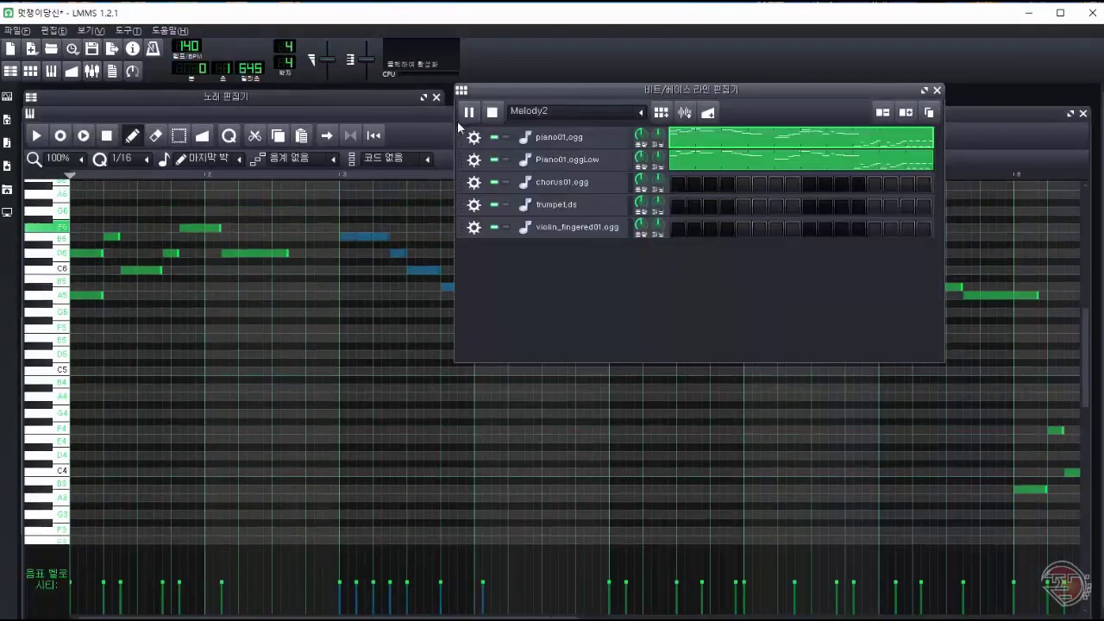
key(space)
click(451, 122)
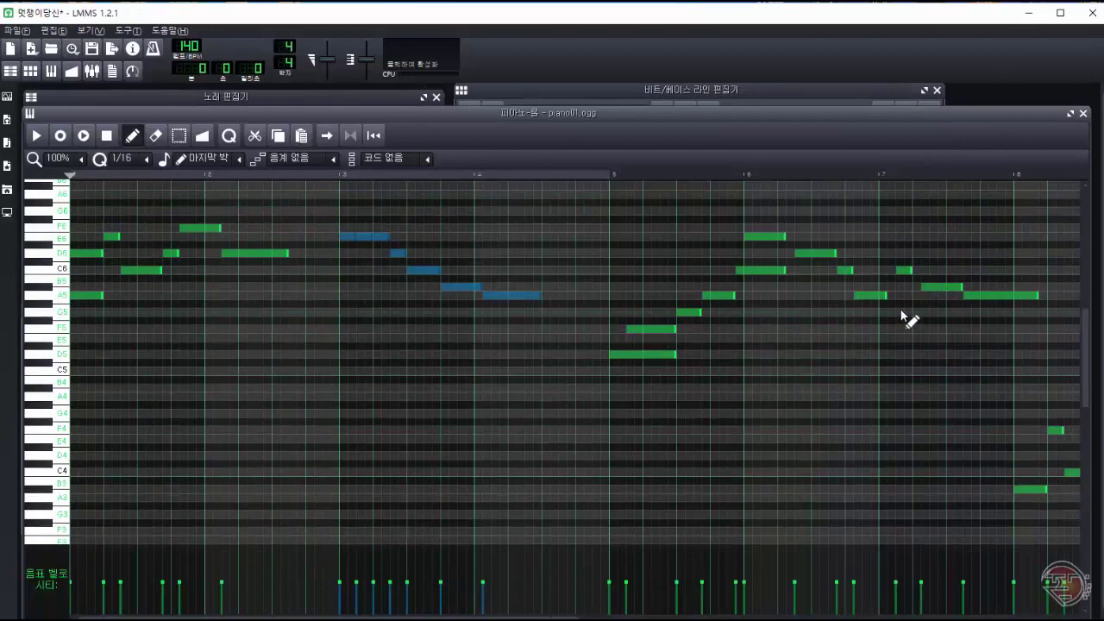
Switch to Melody1, open the notes of Piano01.oggLow, and play them back.
click(785, 91)
click(548, 113)
click(542, 127)
double_click(795, 161)
key(space)
key(space)
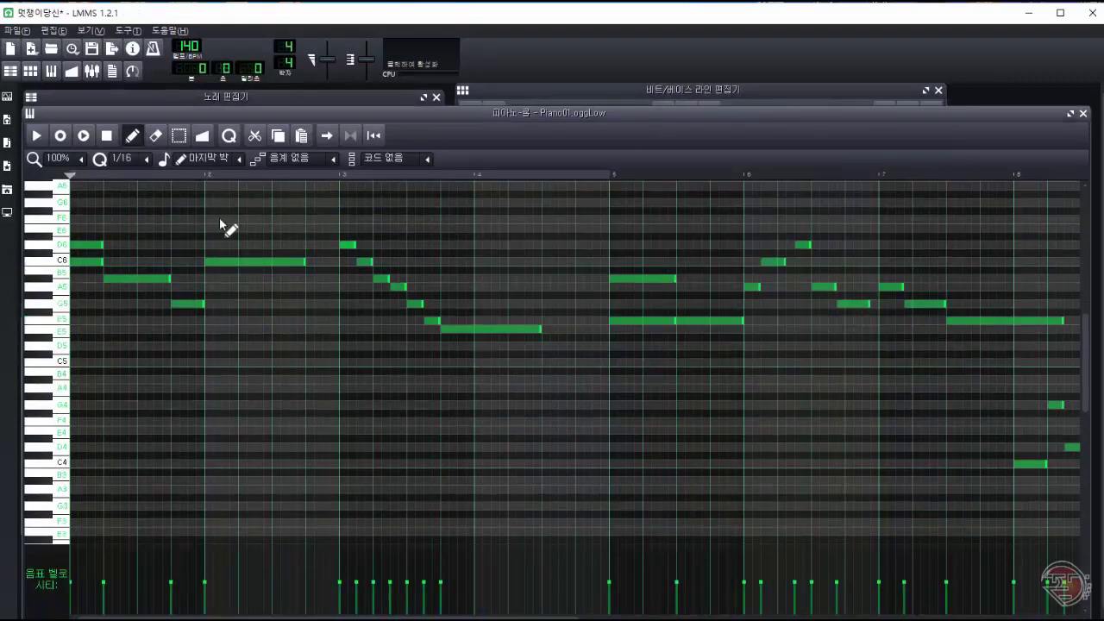
Lower the opening C6 of bar 1 in Melody1's Piano01.oggLow to A5, and audition the pattern.
click(776, 92)
double_click(744, 139)
click(742, 92)
double_click(746, 161)
drag(82, 279, 81, 288)
click(529, 91)
key(space)
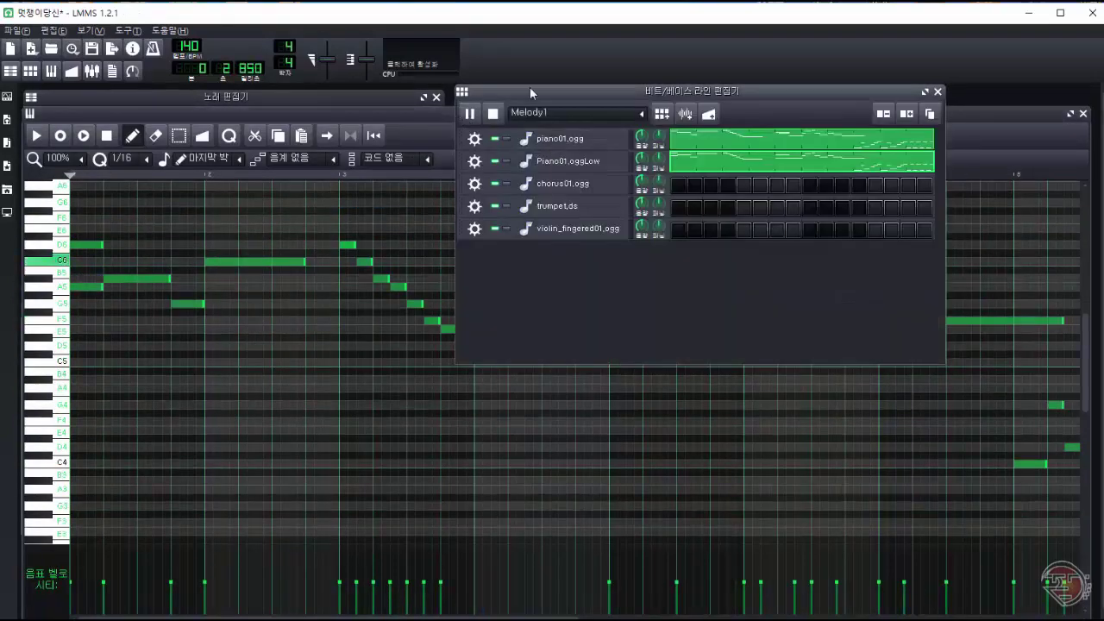
double_click(921, 147)
key(space)
Compare Melody1's piano tracks and raise bar 6's A5 note in Piano01.oggLow to C6.
click(725, 91)
double_click(728, 139)
click(802, 92)
double_click(750, 161)
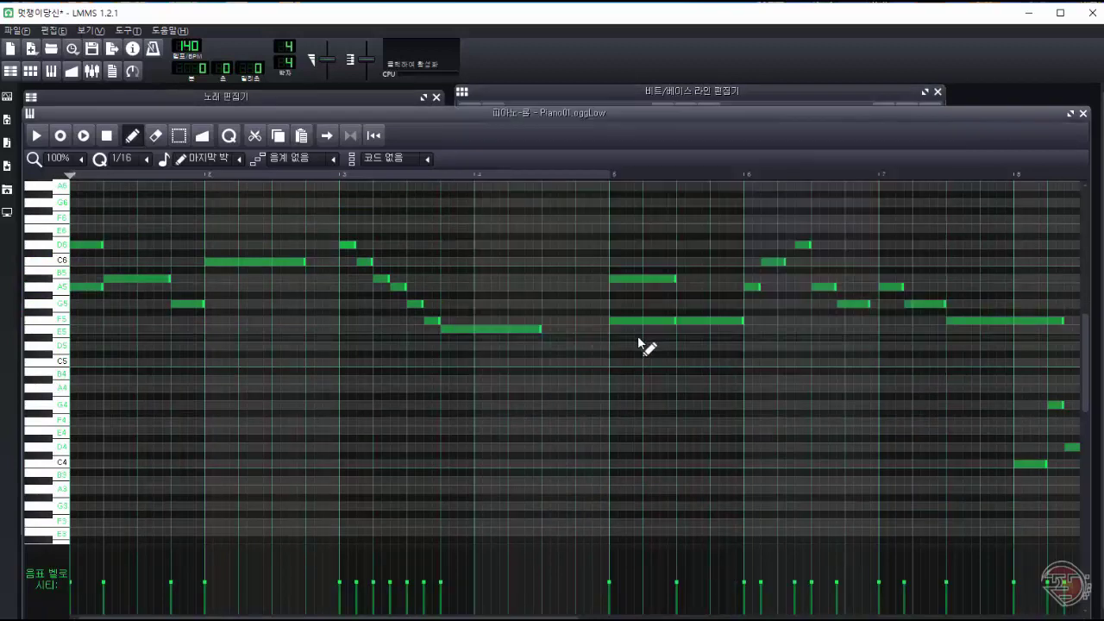
click(824, 287)
Recheck piano01.ogg and add a D5 note beneath the second F5 of bar 5 in Melody1's Piano01.oggLow.
click(759, 92)
double_click(732, 139)
click(788, 91)
double_click(748, 162)
click(689, 345)
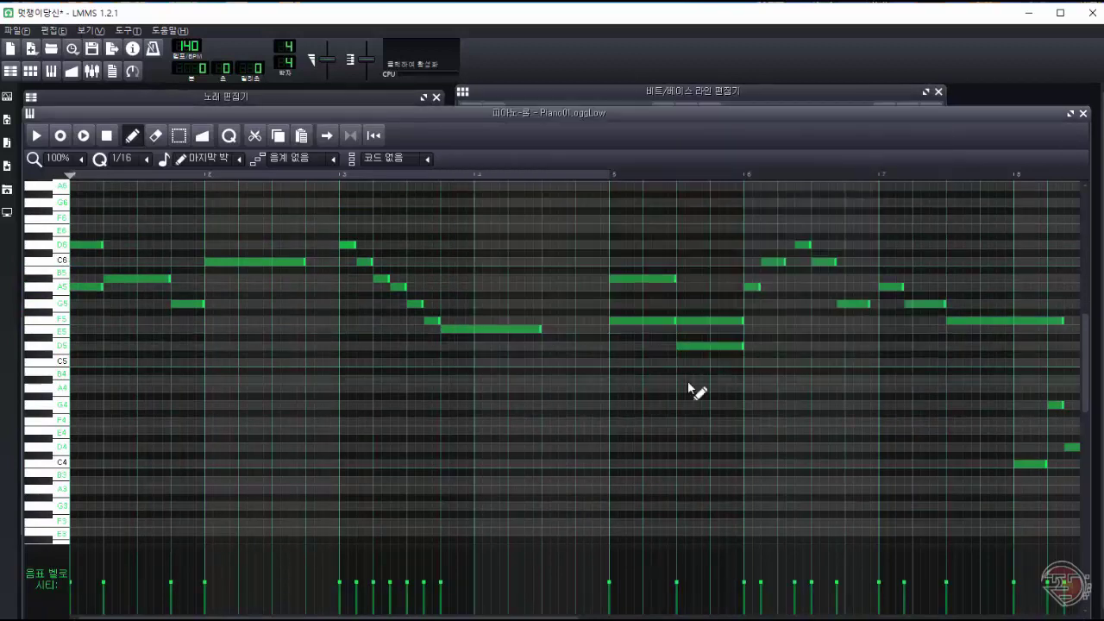
Try A#4 as the lower harmony of bar 5's second F5 in Melody1's Piano01.oggLow, raise it to C5, and audition.
click(684, 380)
click(847, 91)
click(468, 113)
double_click(748, 161)
drag(713, 380, 712, 363)
click(759, 91)
click(469, 114)
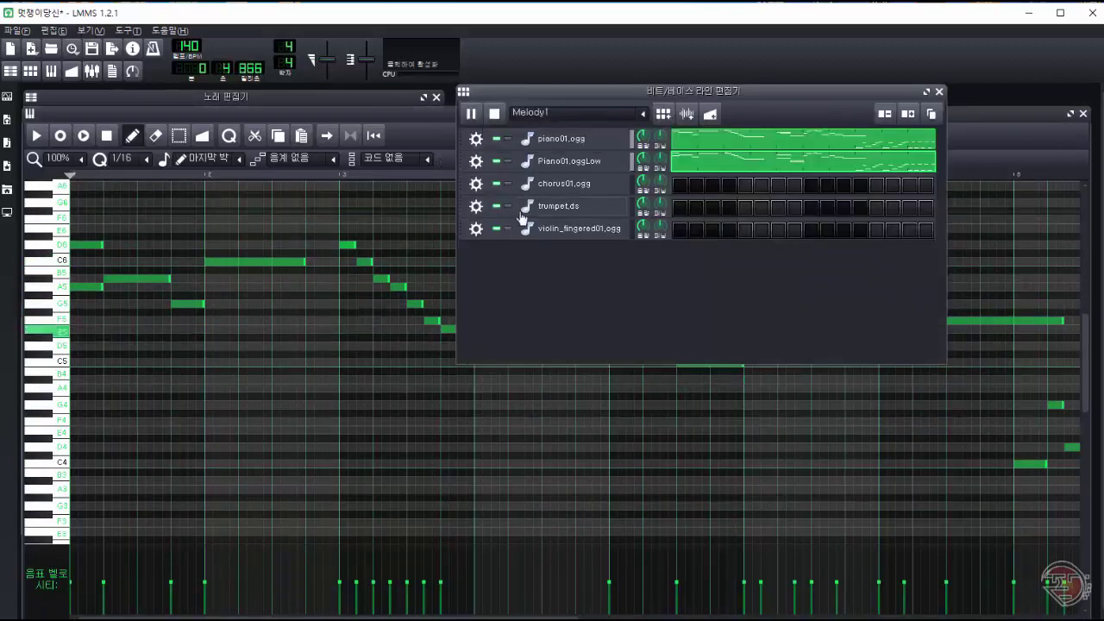
click(494, 115)
double_click(748, 161)
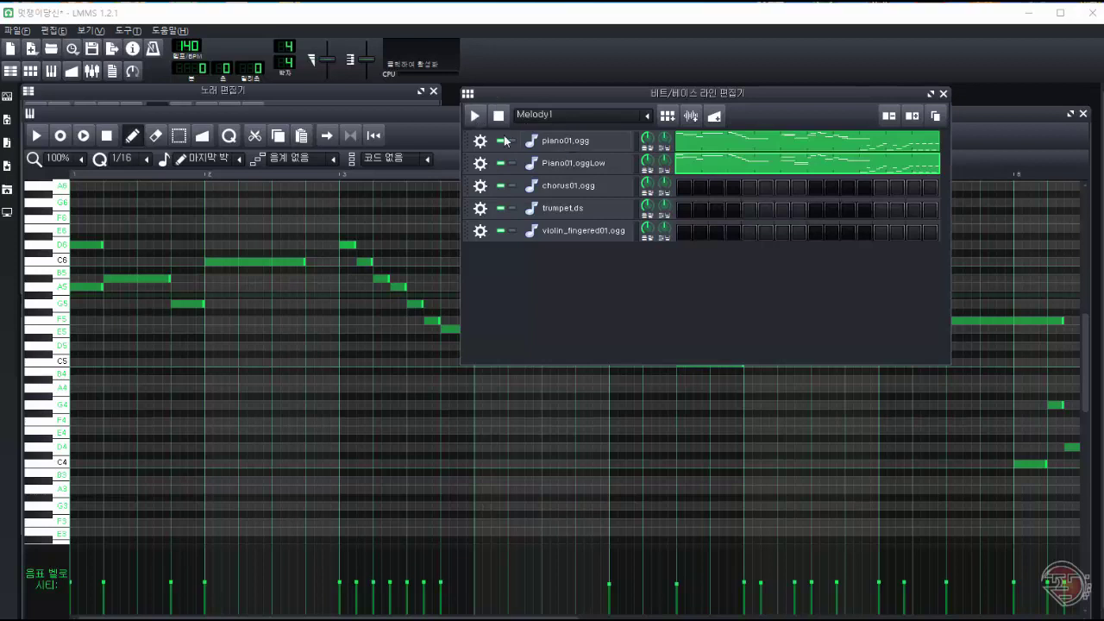
Play back the Corus1 and Corus2 patterns.
click(645, 117)
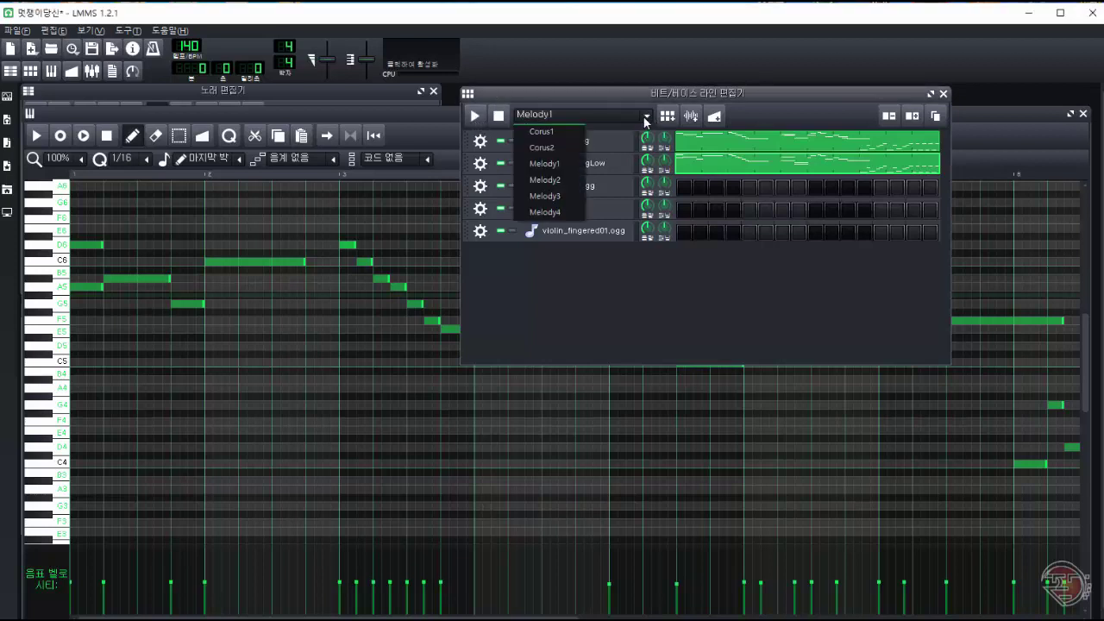
click(556, 133)
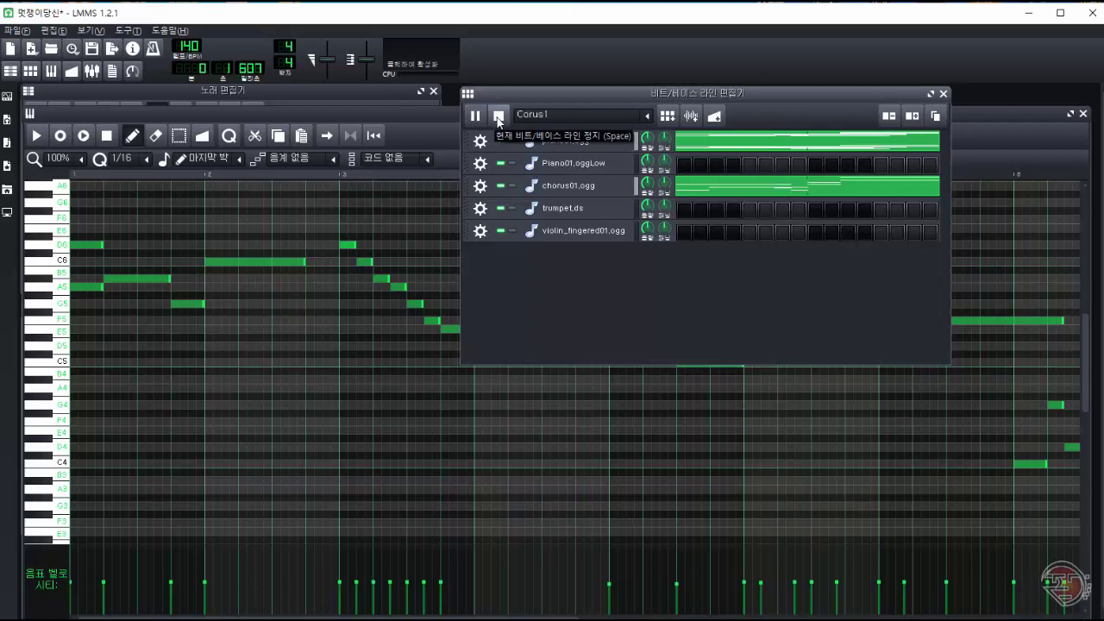
click(497, 119)
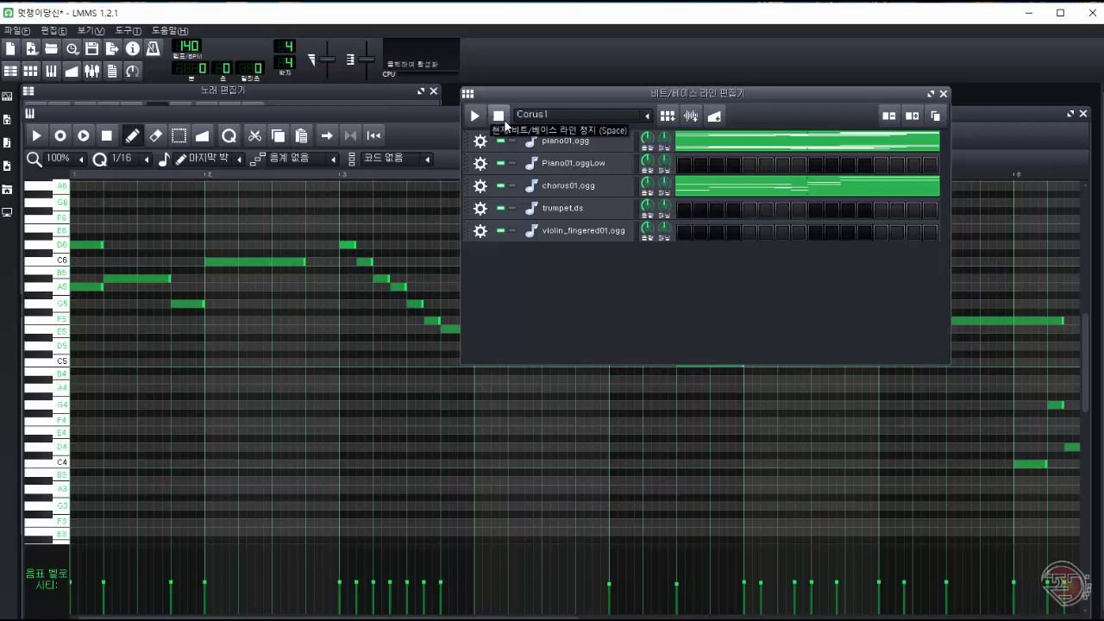
click(647, 117)
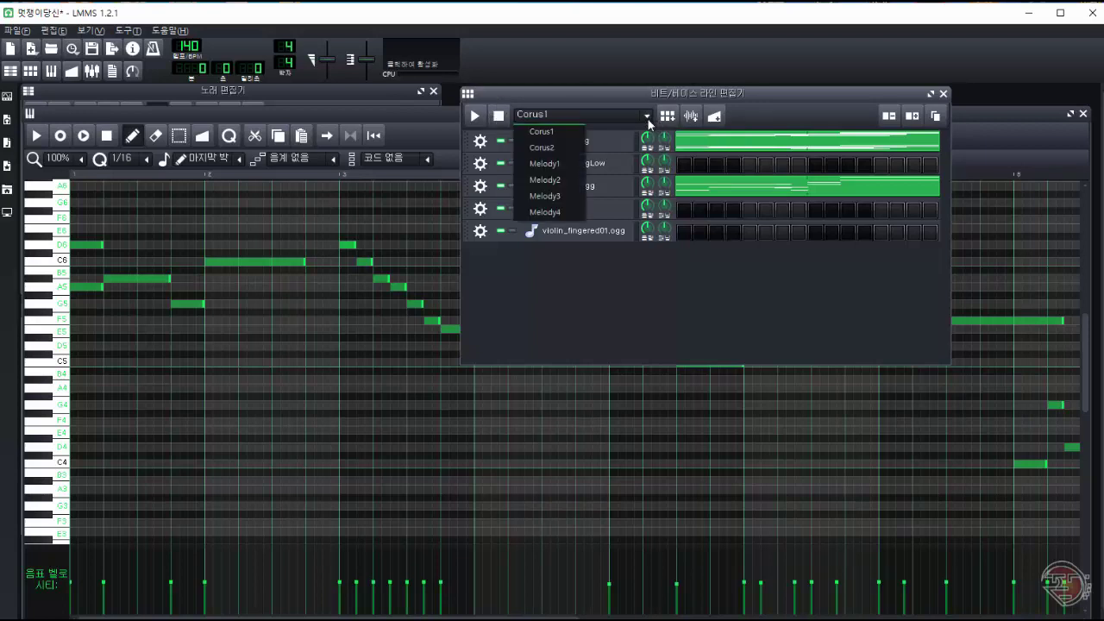
click(543, 147)
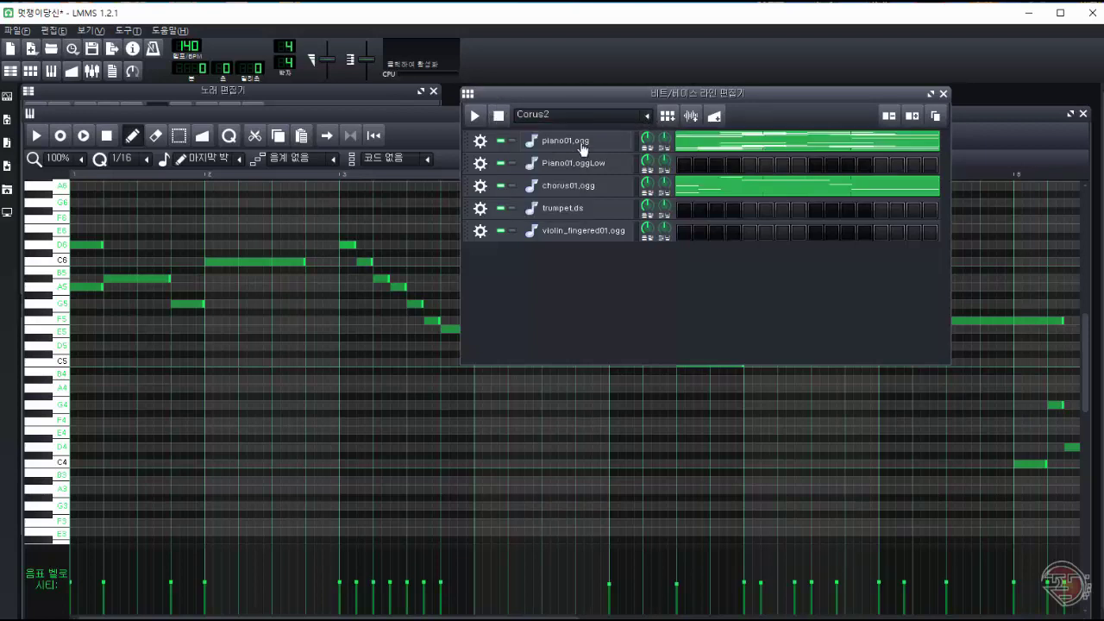
click(475, 118)
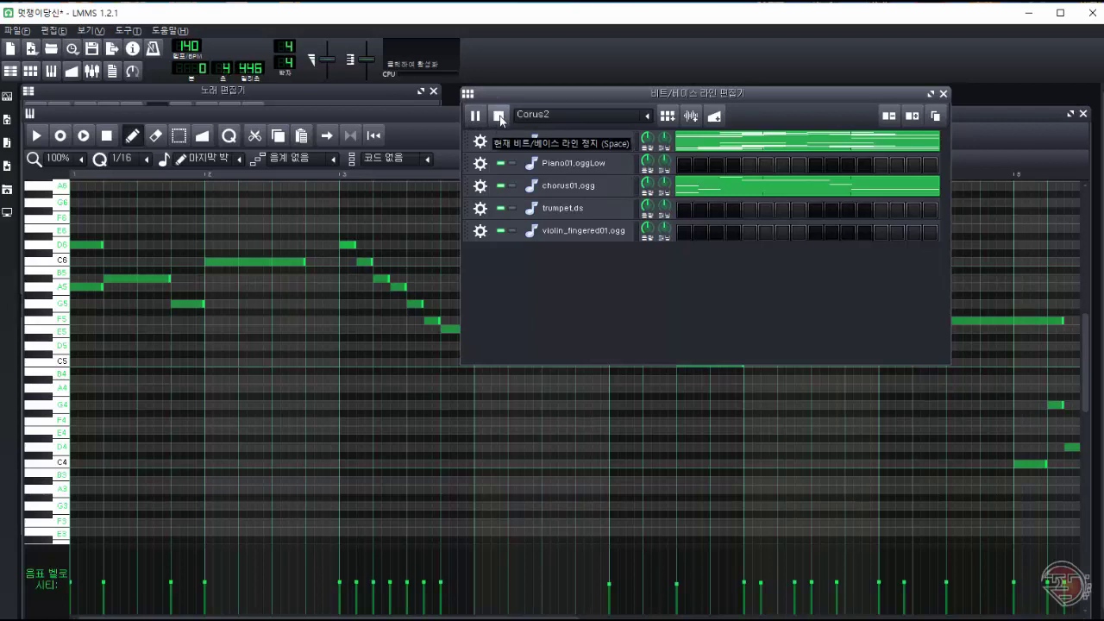
click(498, 117)
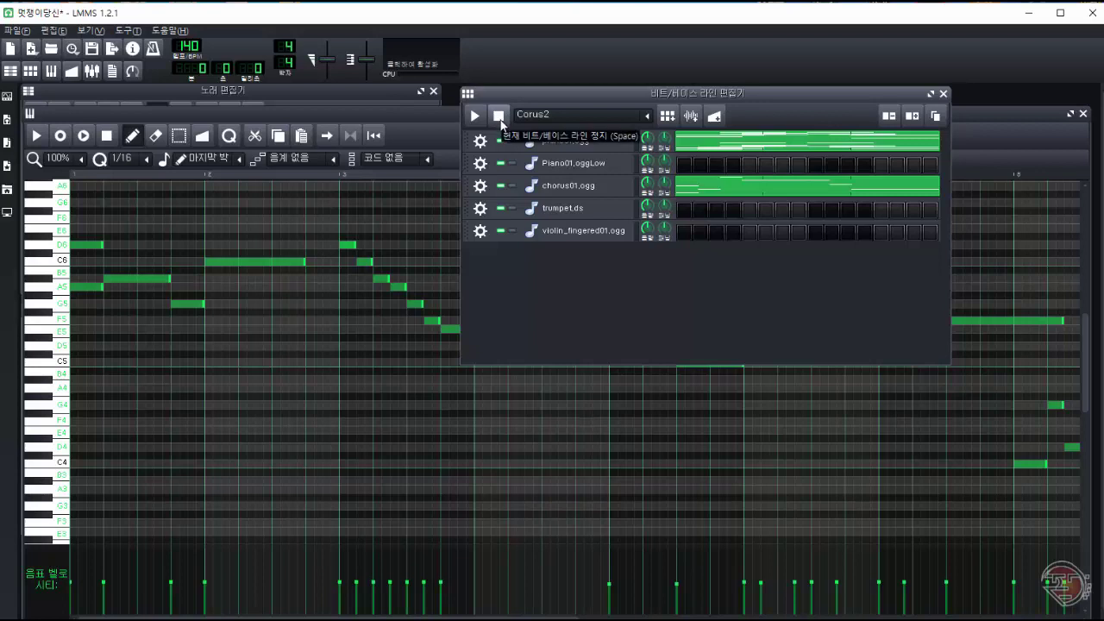
Switch to Melody1 and play the pattern back twice.
click(647, 117)
click(567, 163)
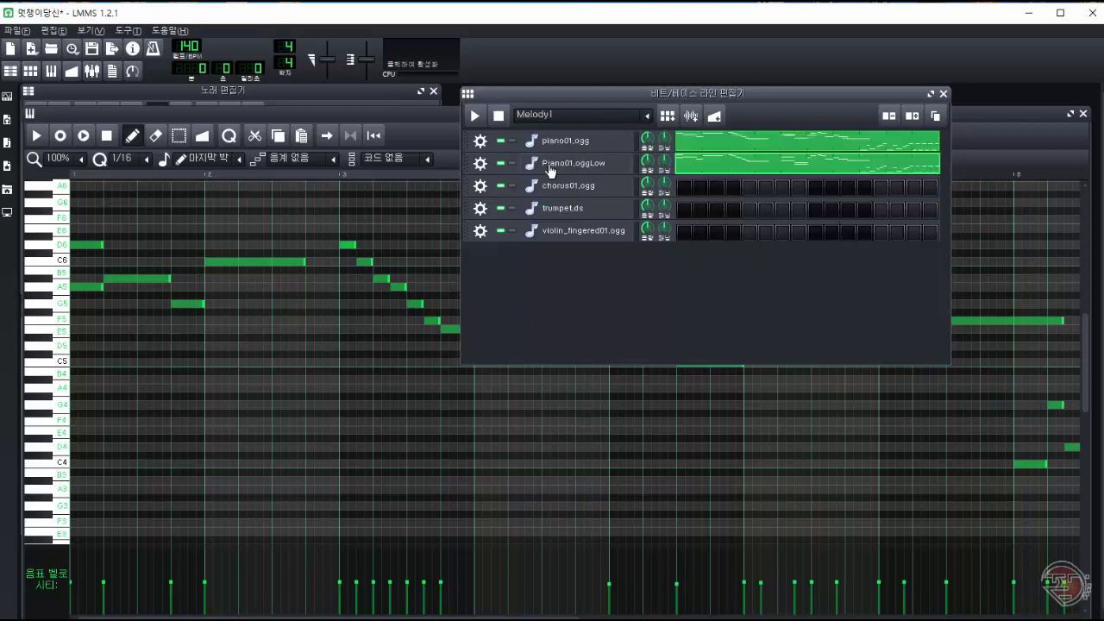
click(473, 116)
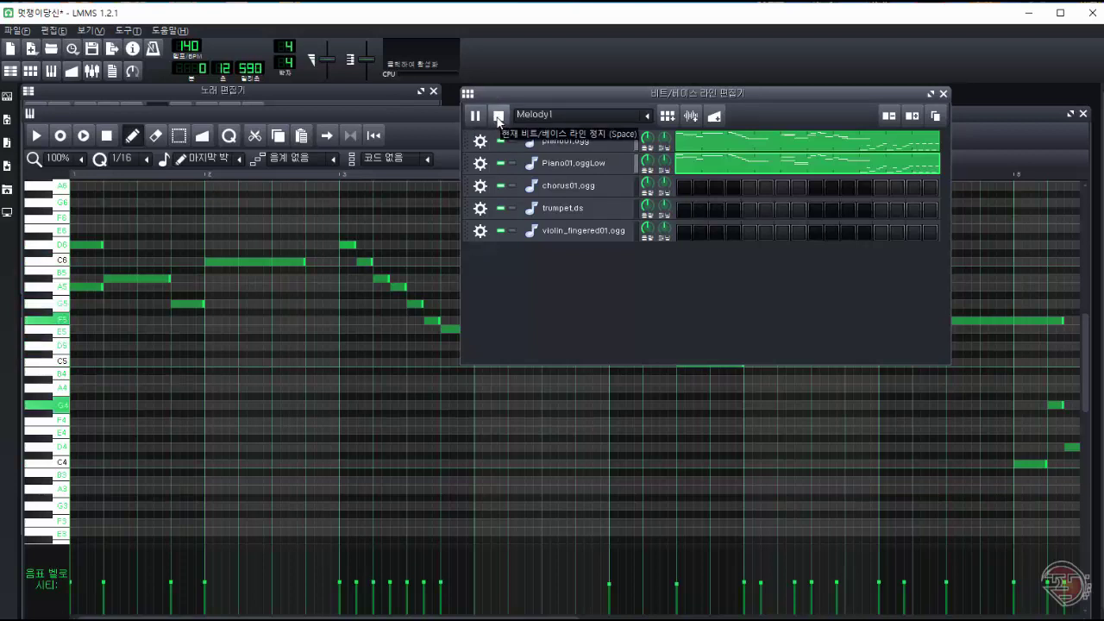
click(497, 116)
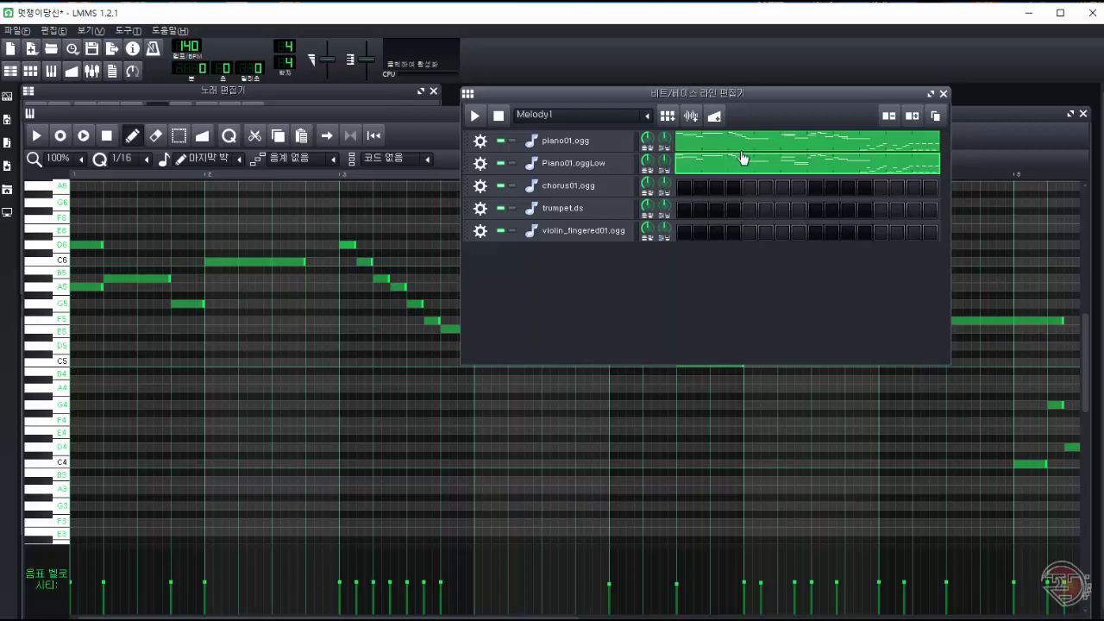
click(476, 118)
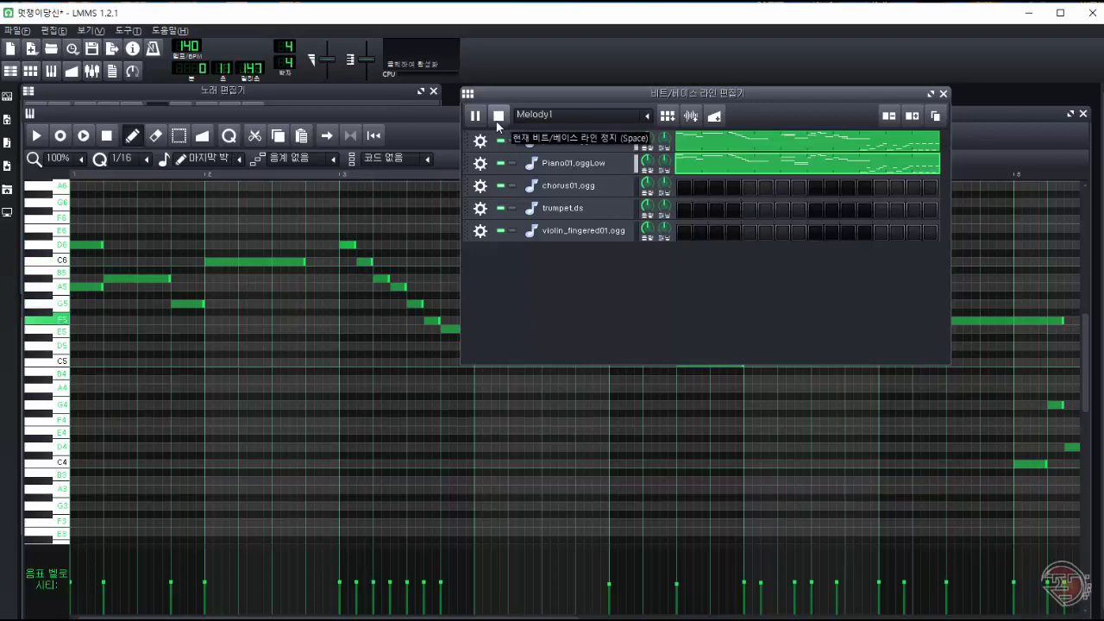
click(497, 120)
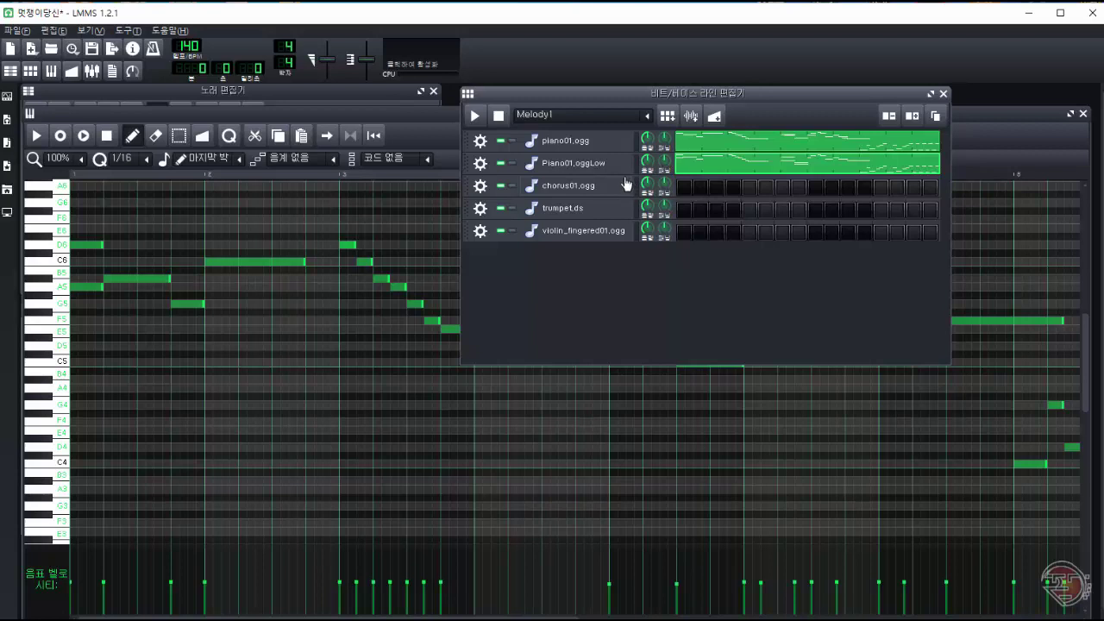
Switch to Melody2 and play the pattern back twice.
click(650, 120)
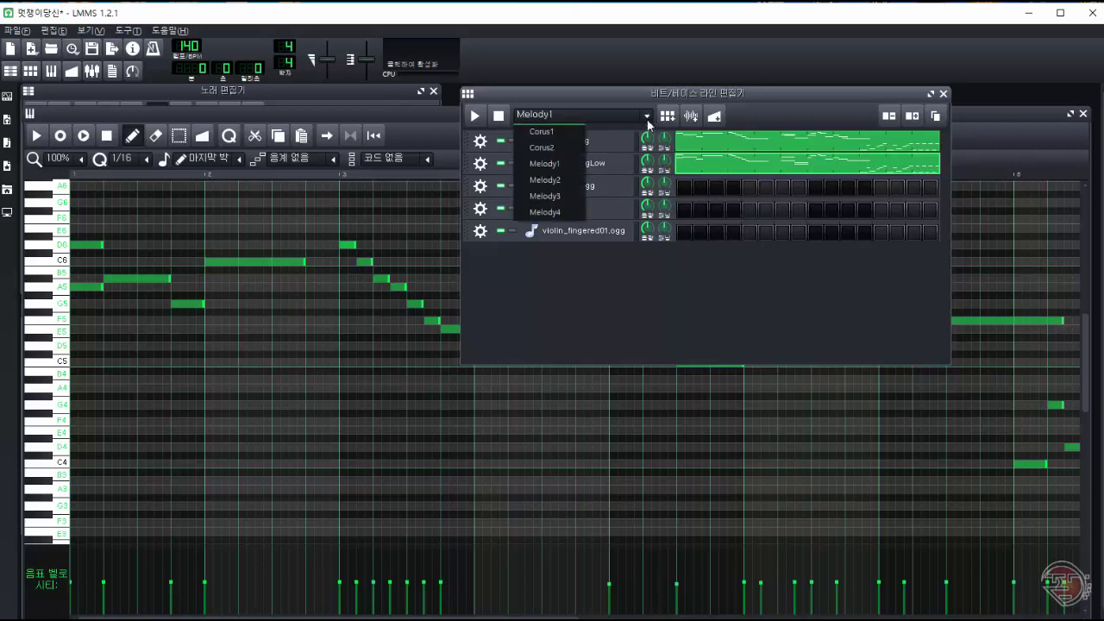
click(560, 191)
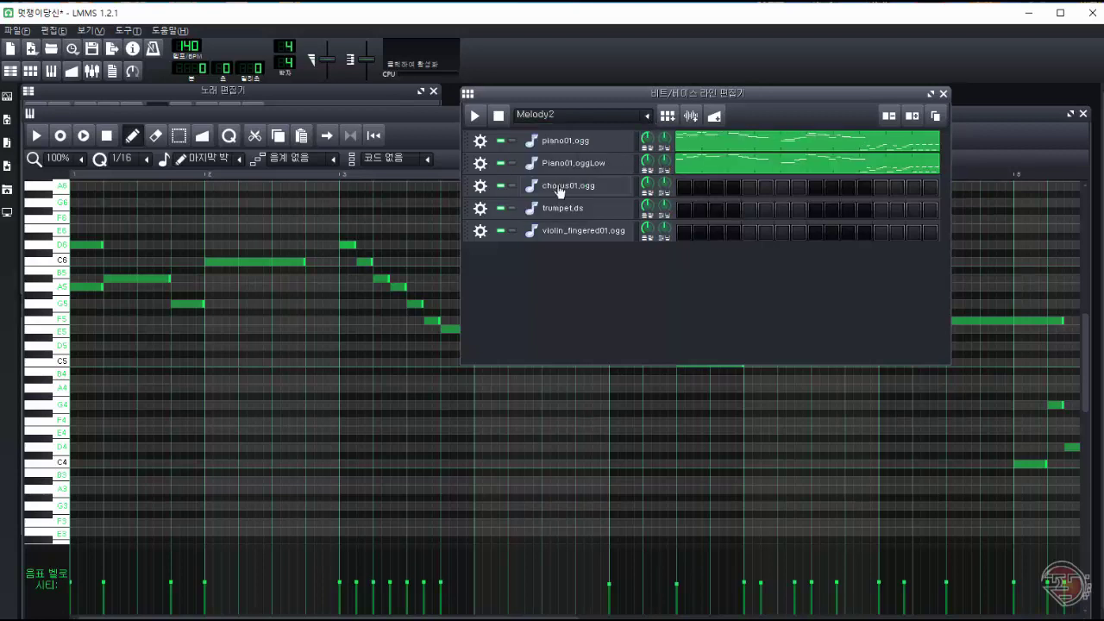
click(478, 116)
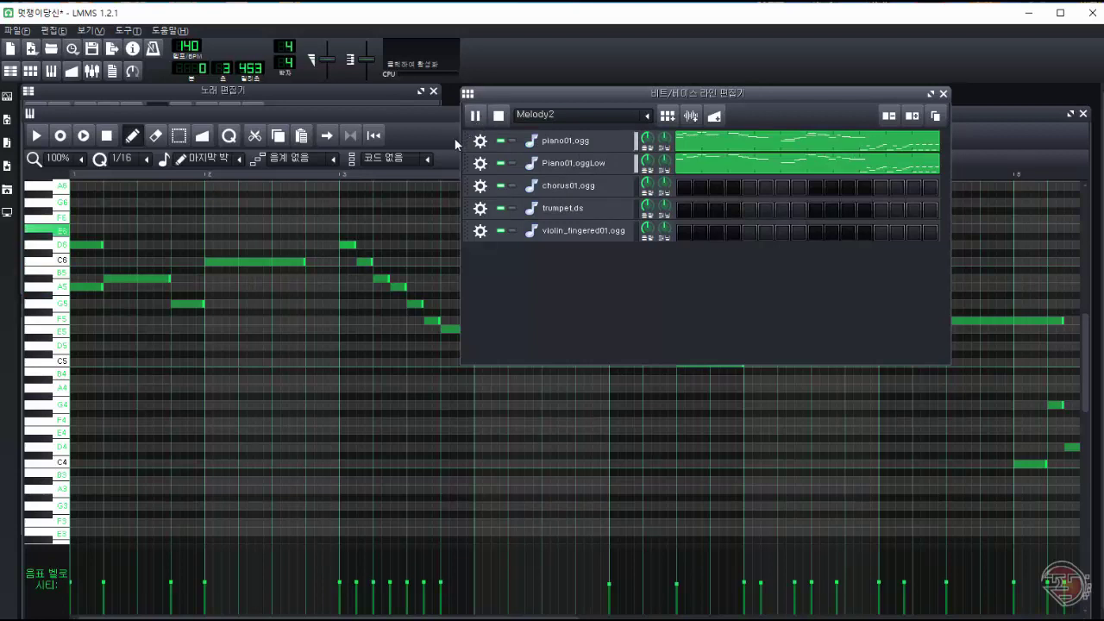
click(497, 121)
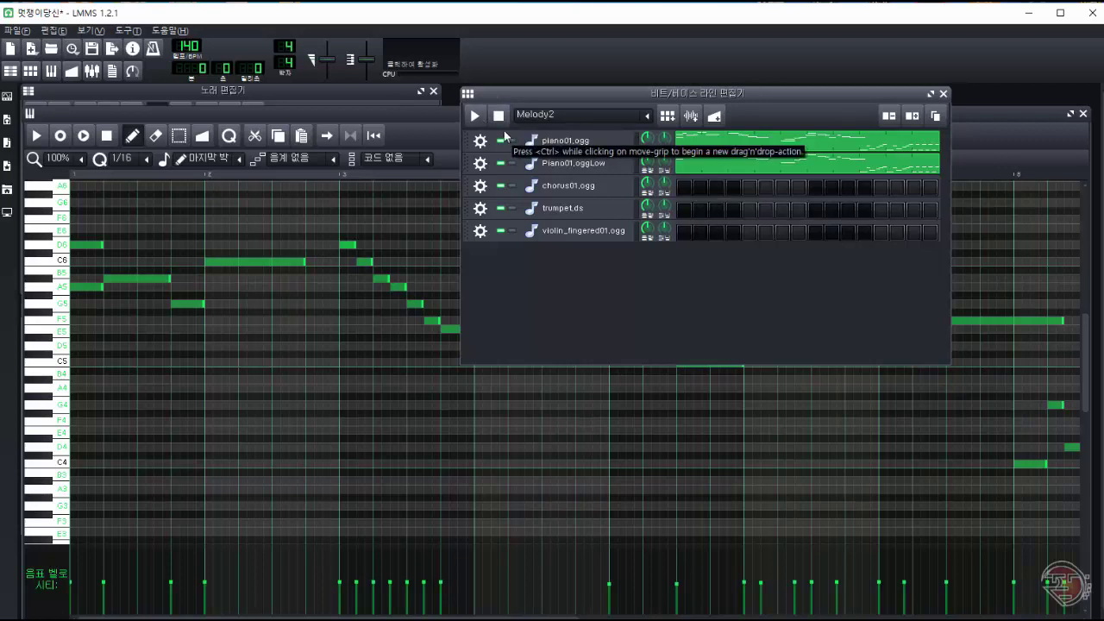
key(space)
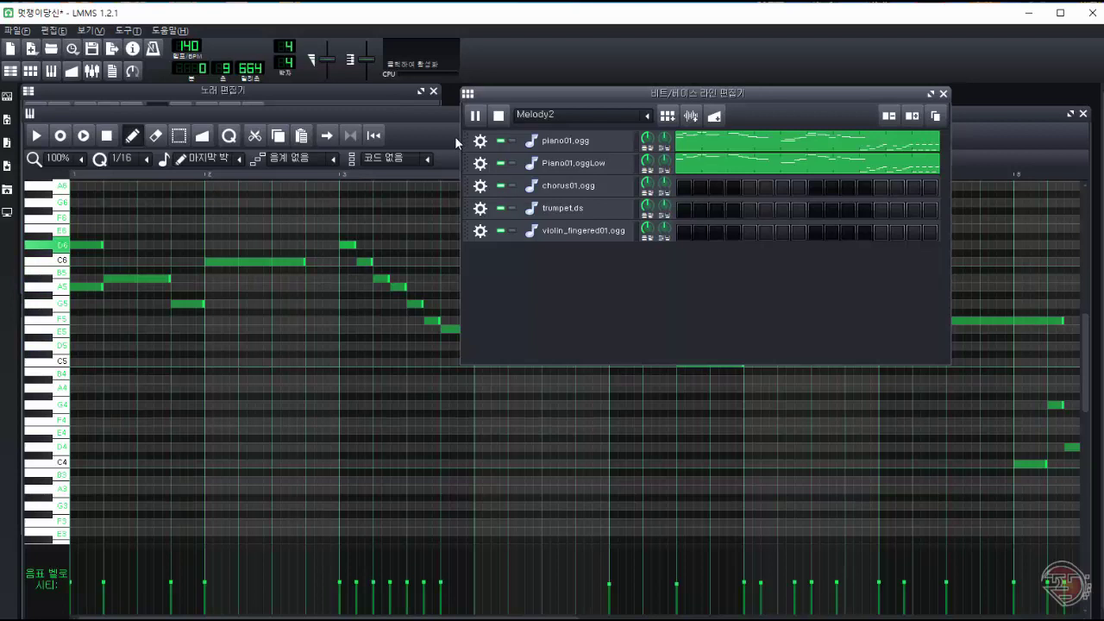
click(498, 116)
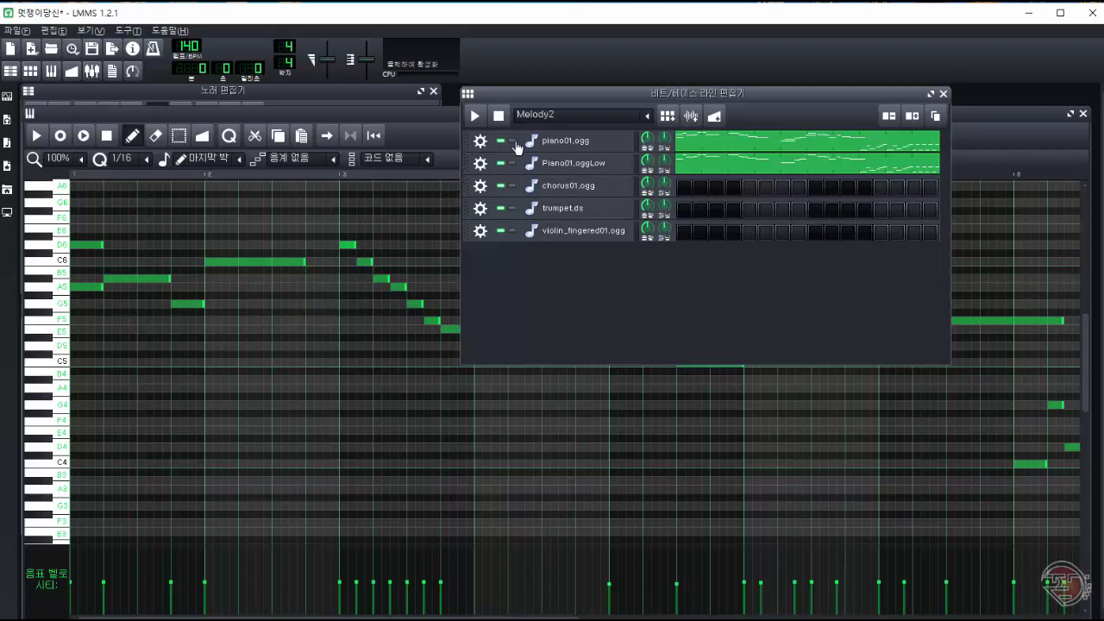
Mute piano01.ogg to audition Melody2's Piano01.oggLow on its own, and open the low track's notes.
click(501, 140)
click(477, 114)
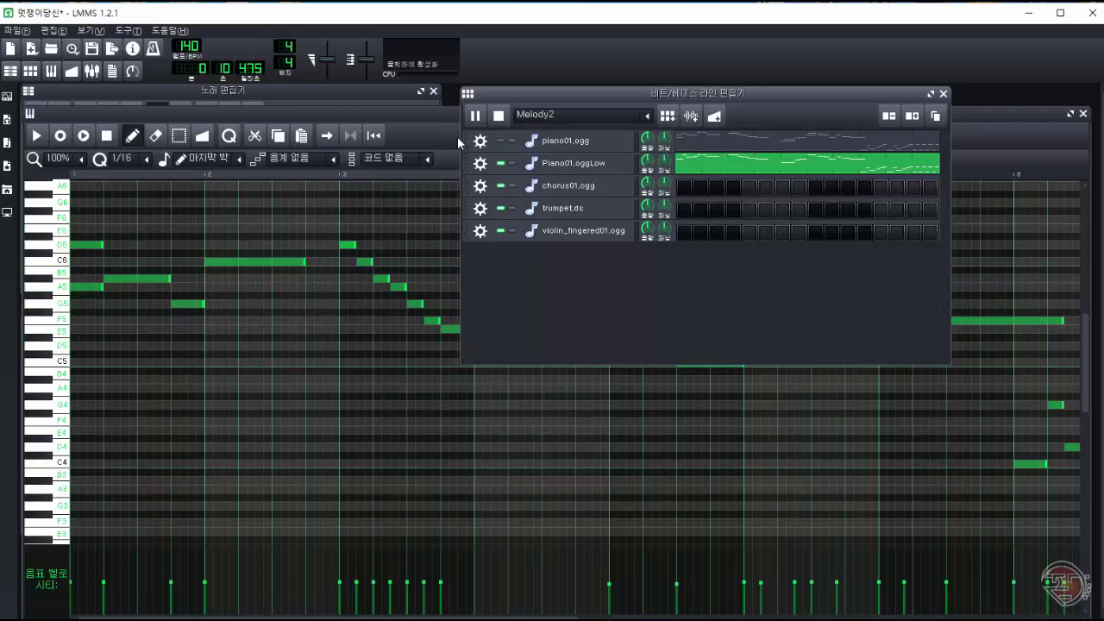
click(497, 117)
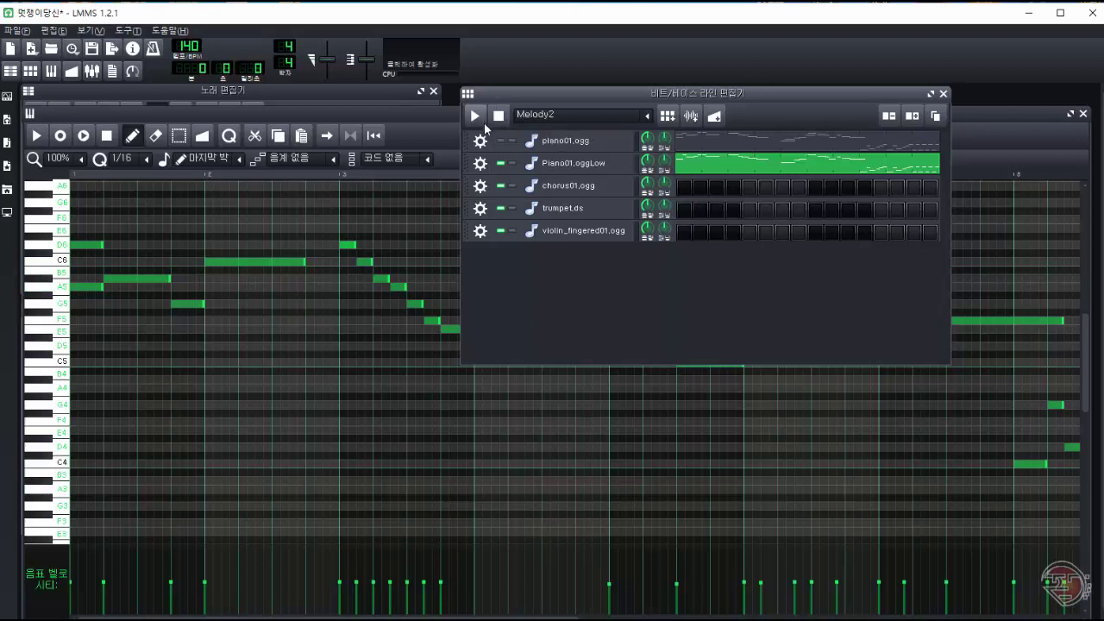
double_click(725, 169)
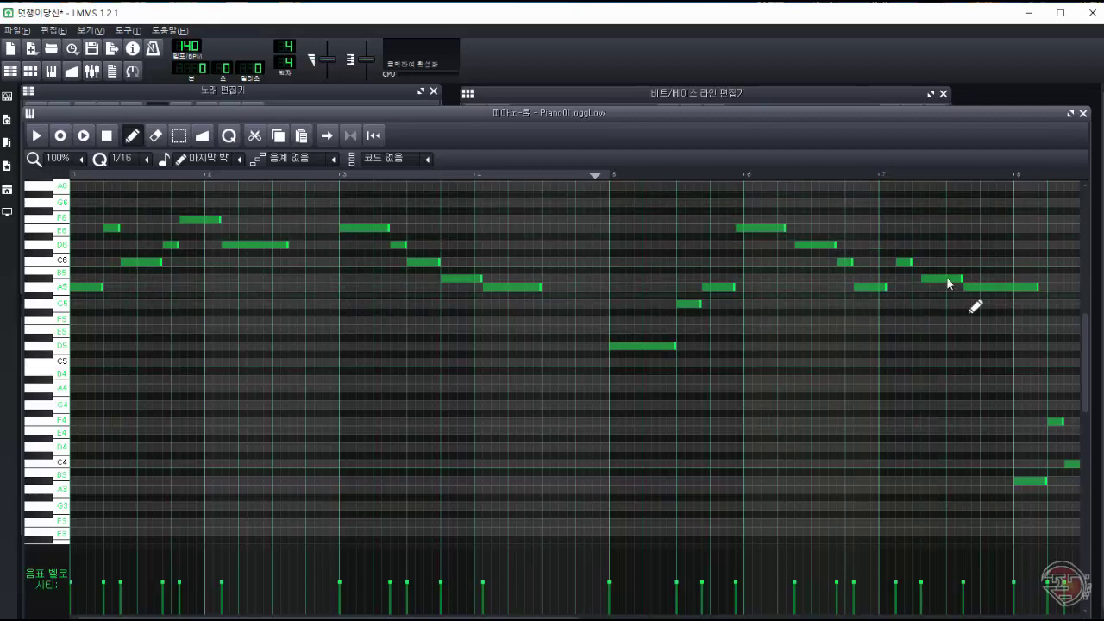
Unmute piano01.ogg and play Melody2 with both piano tracks.
click(746, 99)
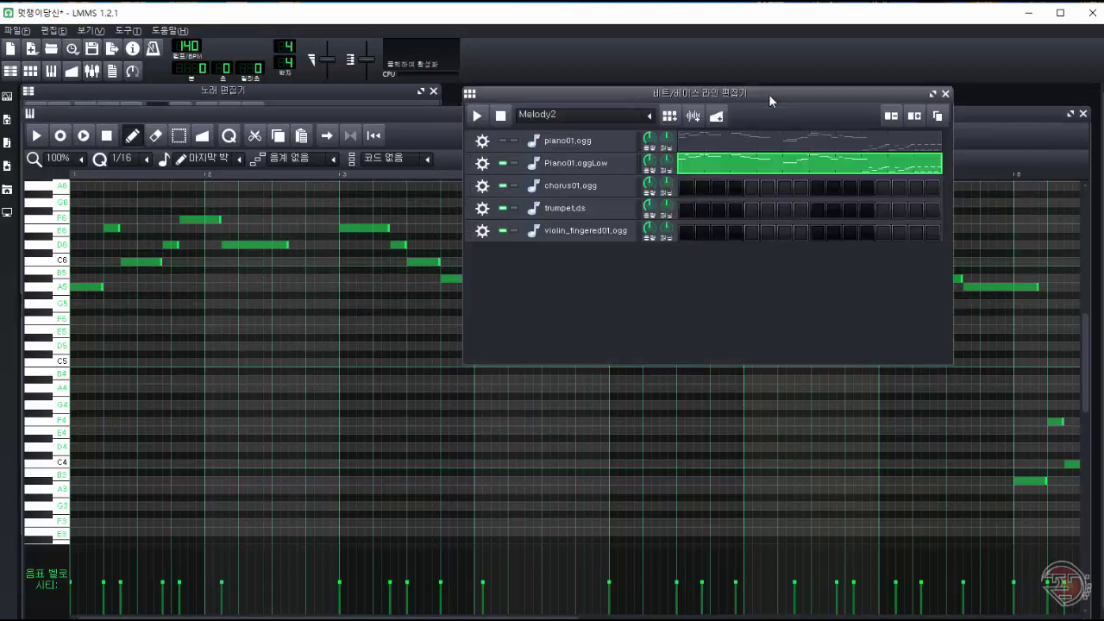
click(503, 142)
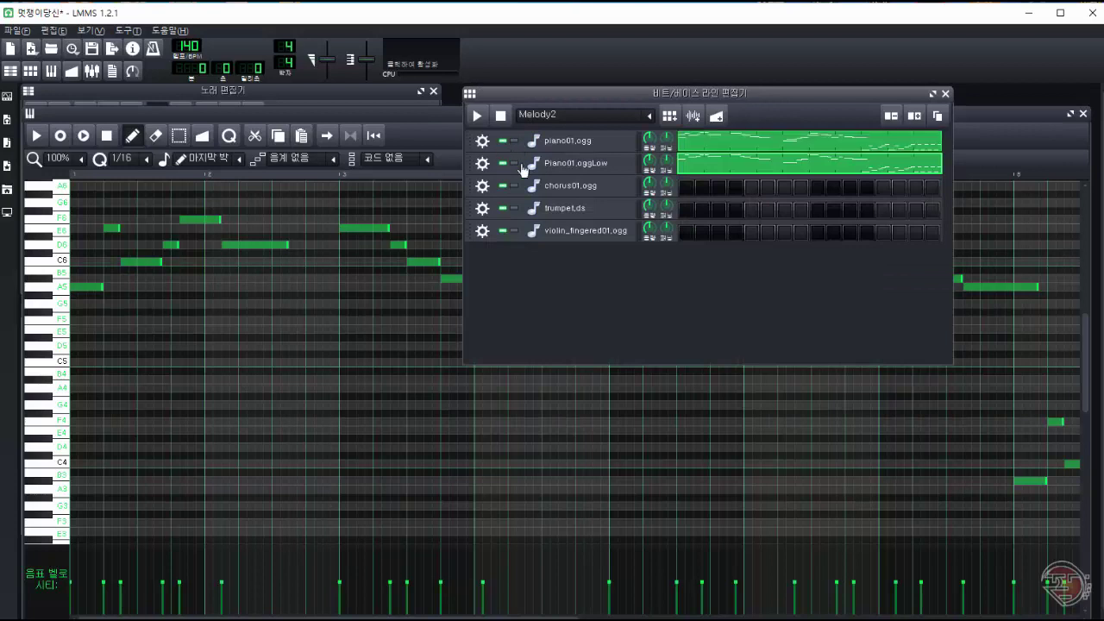
click(477, 115)
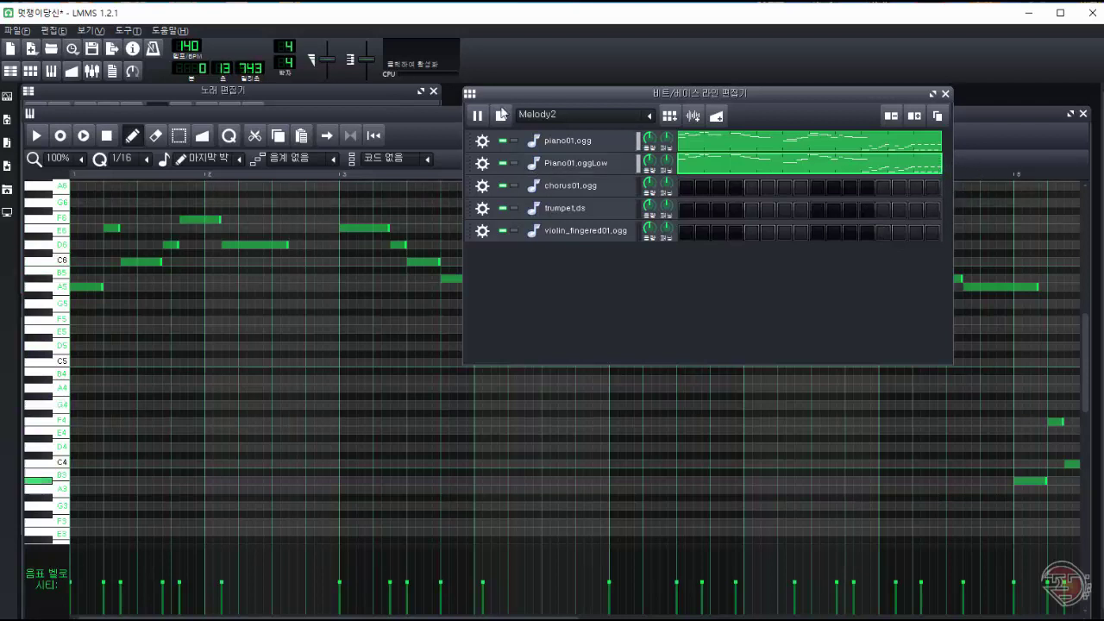
Stop Melody2's playback, switch to Melody3 and play the pattern back once.
key(space)
click(651, 117)
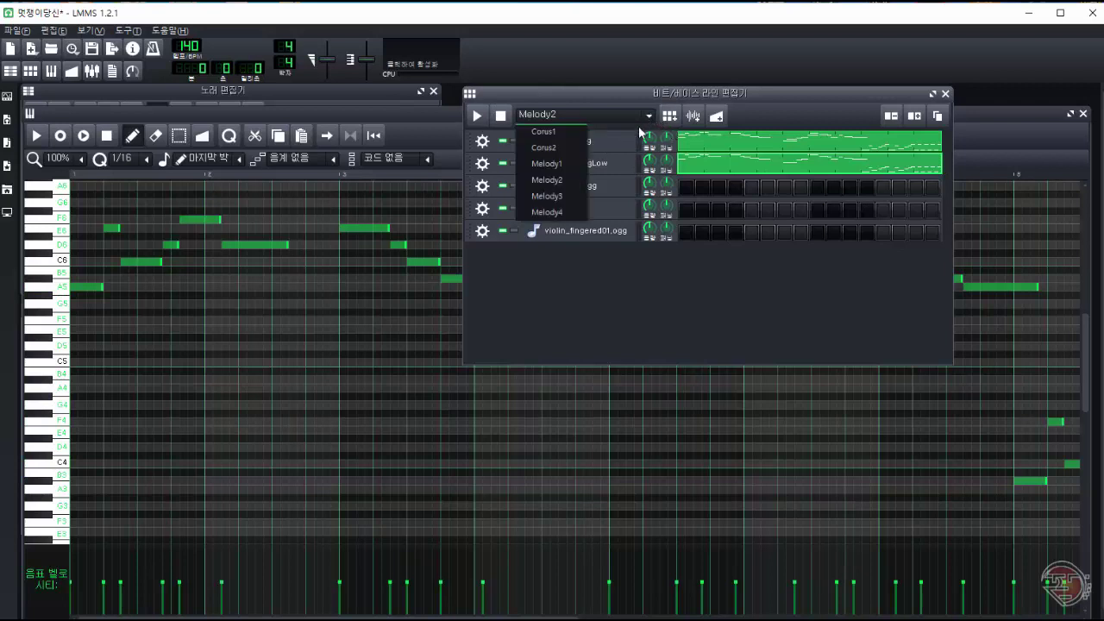
click(560, 197)
click(477, 116)
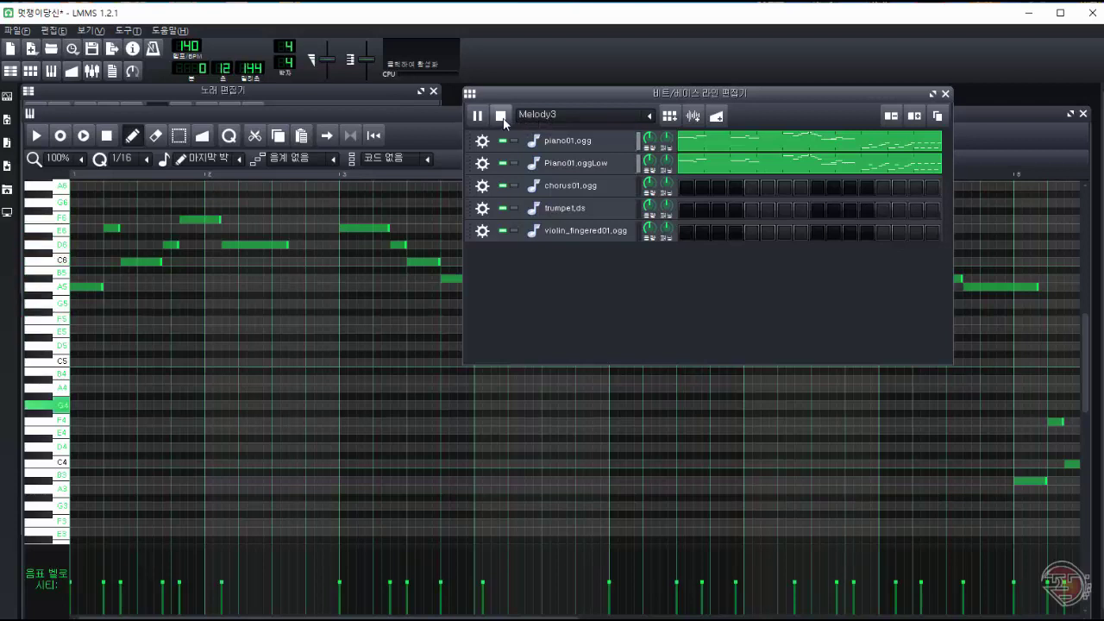
click(501, 118)
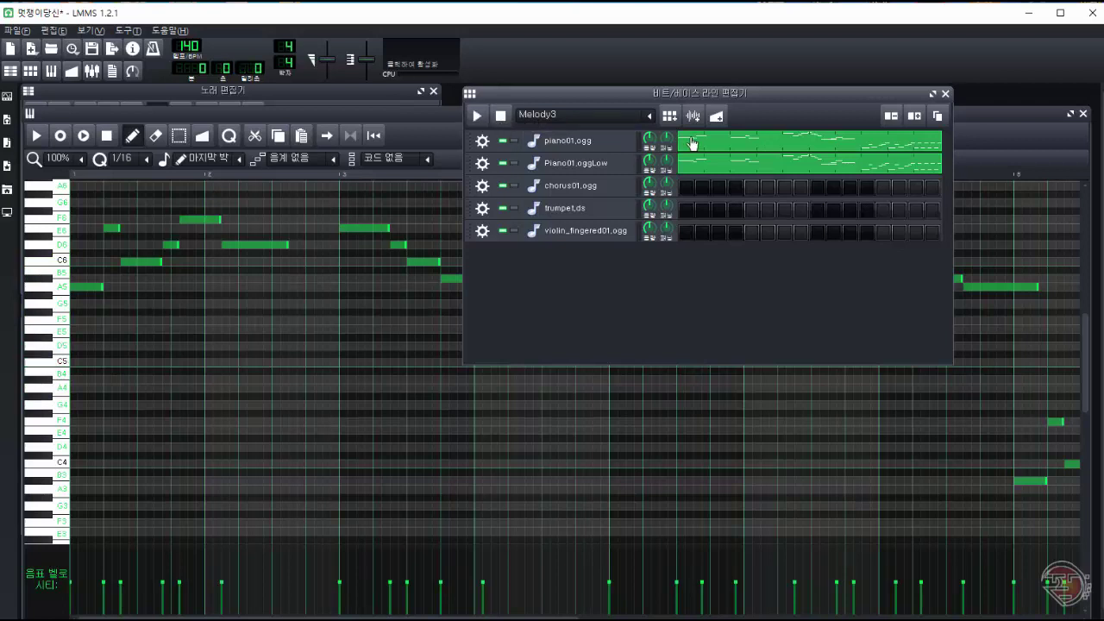
Switch to Melody4 and play the pattern back twice.
click(644, 119)
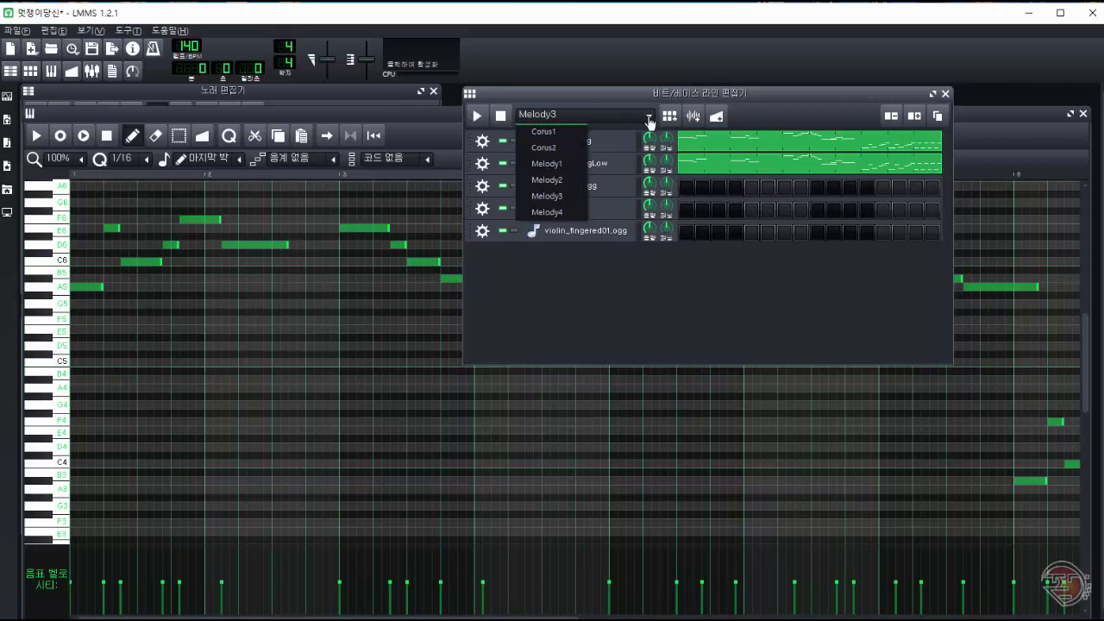
click(551, 210)
click(476, 115)
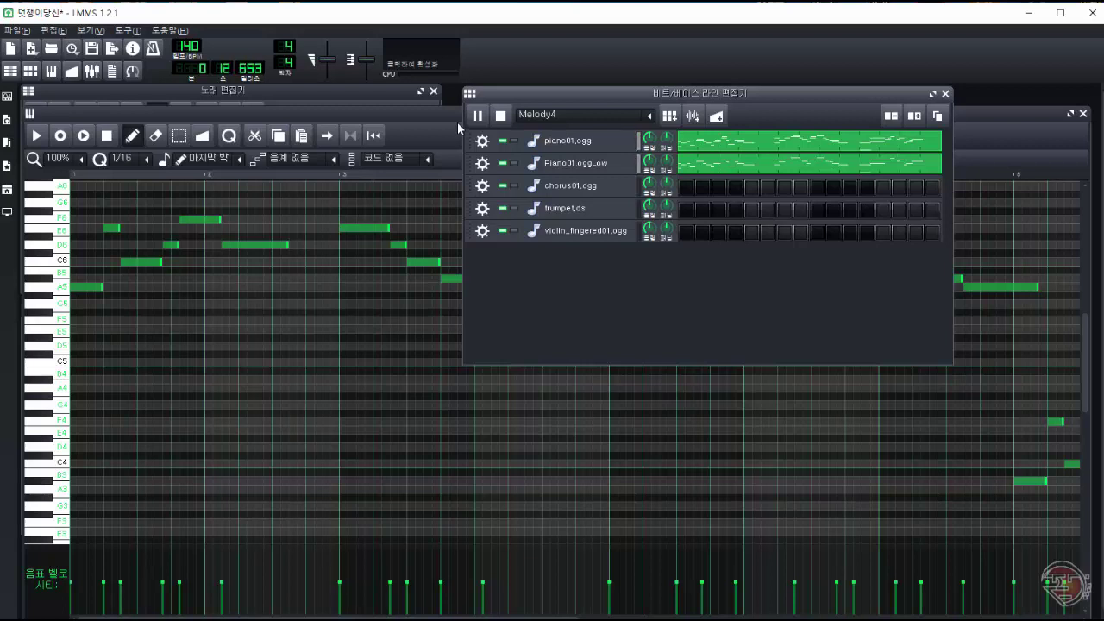
click(501, 118)
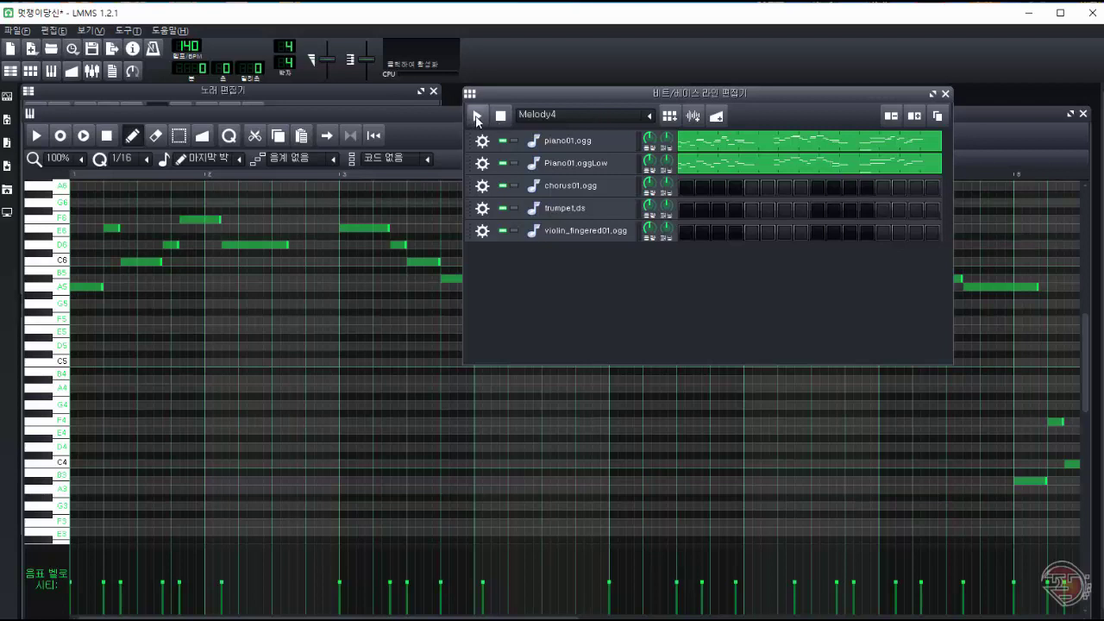
click(484, 116)
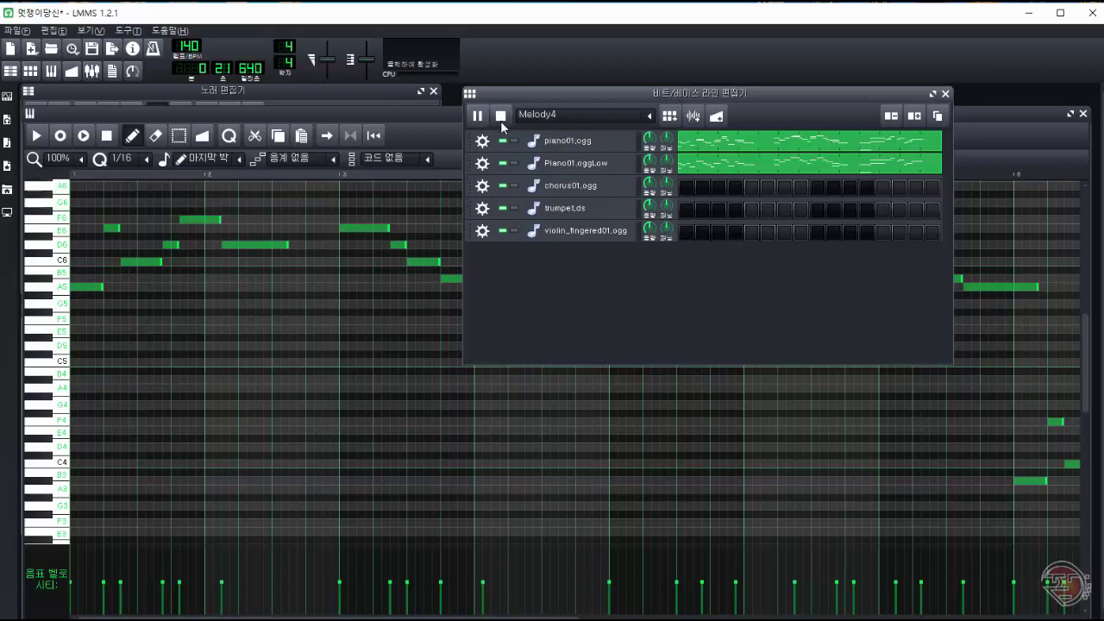
click(500, 121)
Examine the Piano01.oggLow notes in the piano roll from the first bar through bar 10.
click(1003, 140)
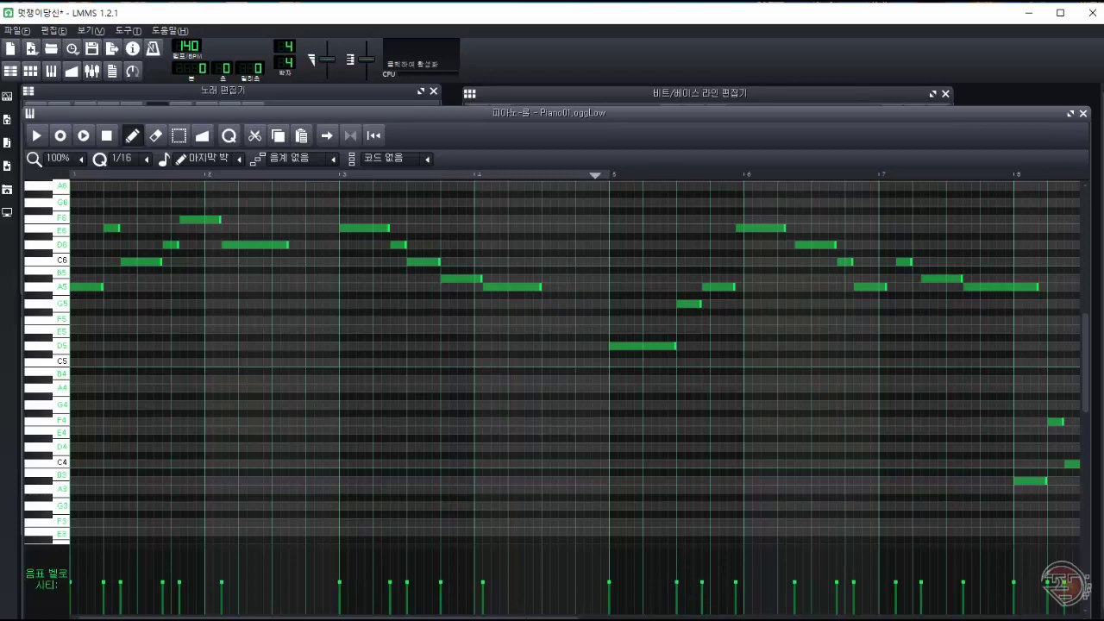
drag(327, 617, 501, 617)
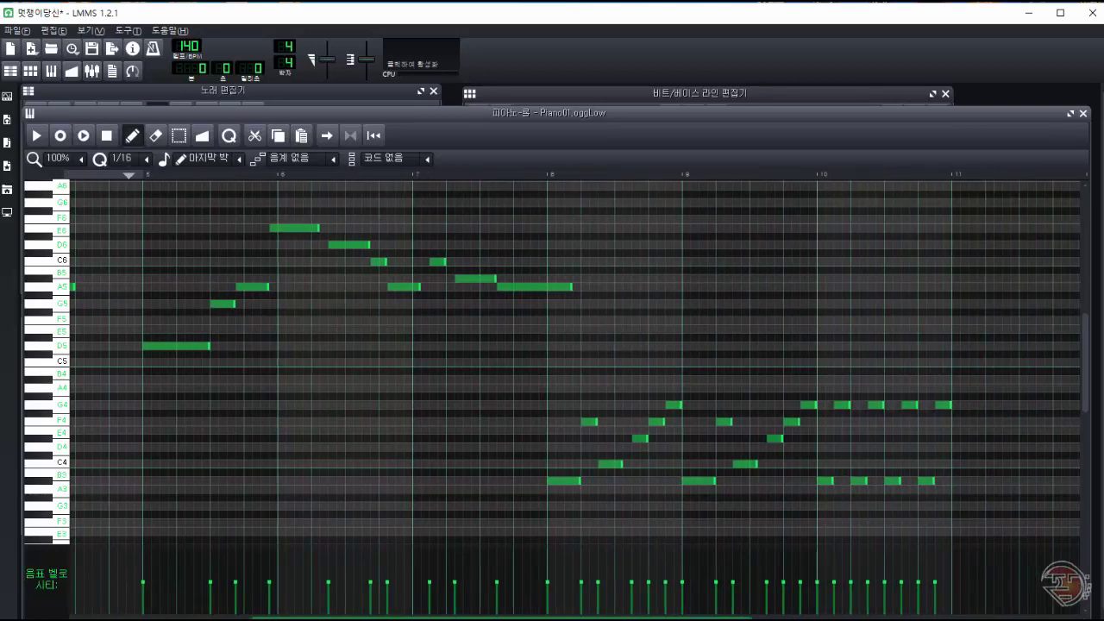
drag(630, 618, 456, 616)
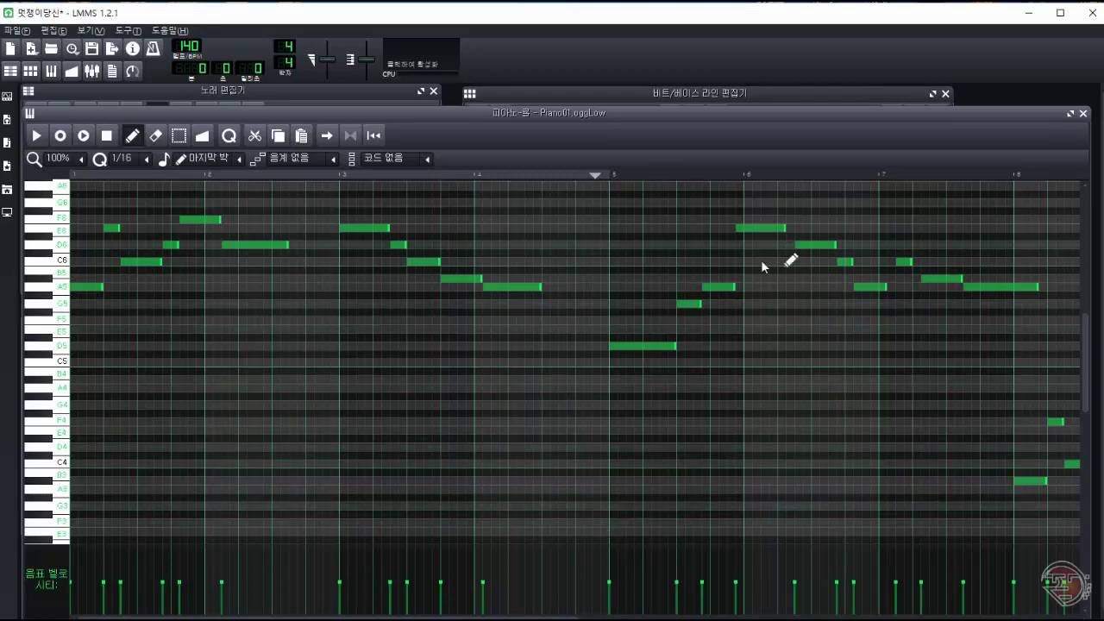
Open the project notes and add blank lines below the English lyrics at the end of the text.
click(824, 93)
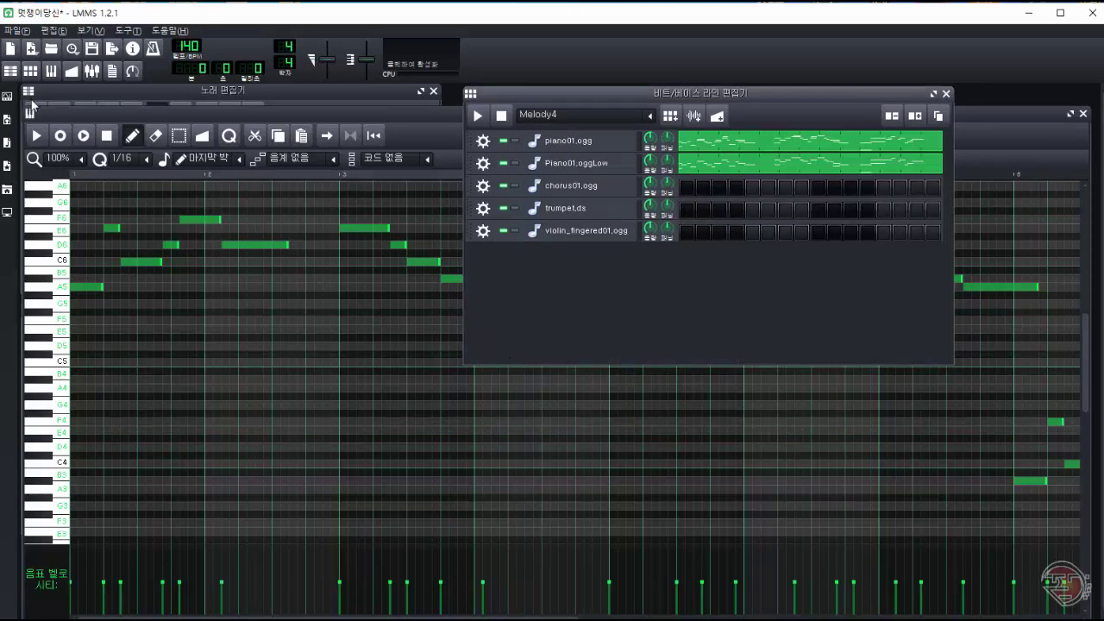
click(113, 72)
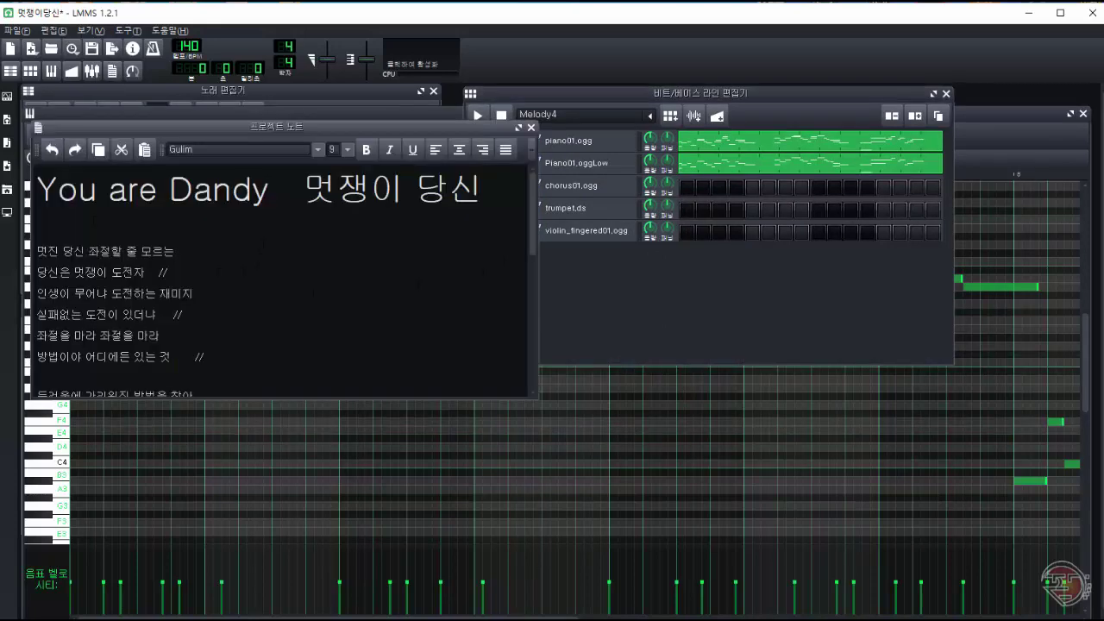
drag(533, 229, 482, 379)
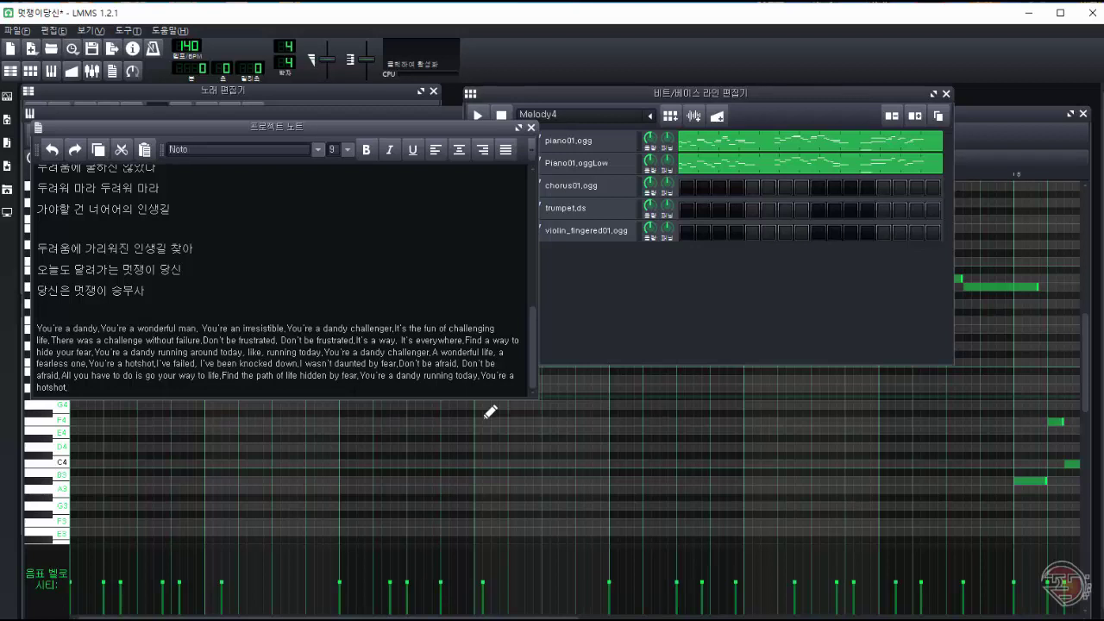
key(Return)
key(Return)
key(Return)
key(Return)
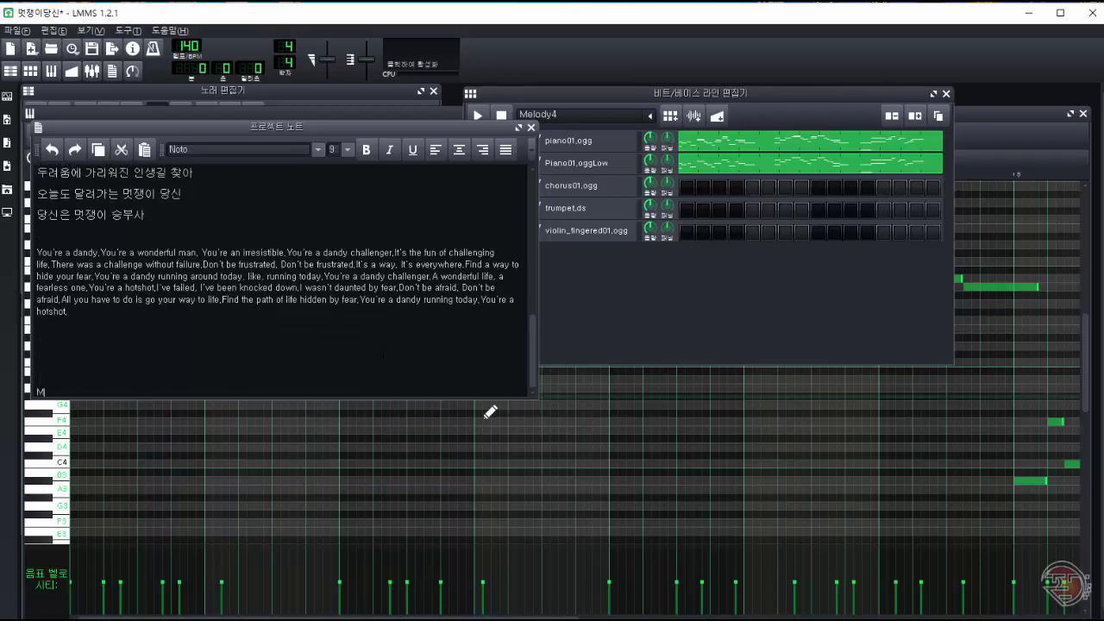
key(BackSpace)
key(BackSpace)
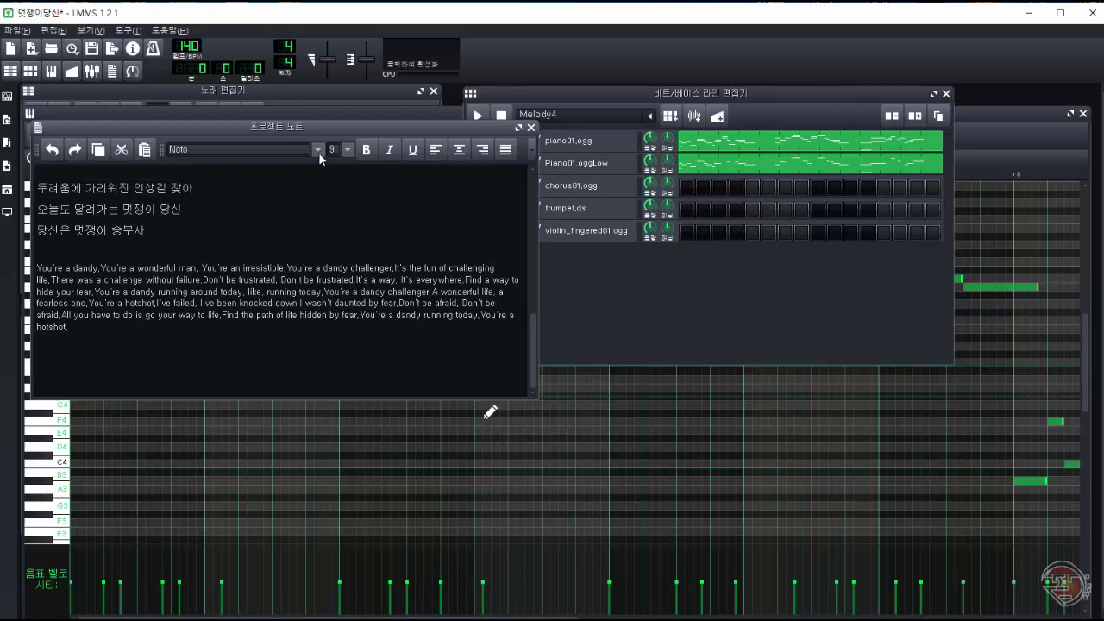
Add the line "Melody End" in font size 36 at the end of the project notes.
click(347, 150)
click(335, 237)
text(M)
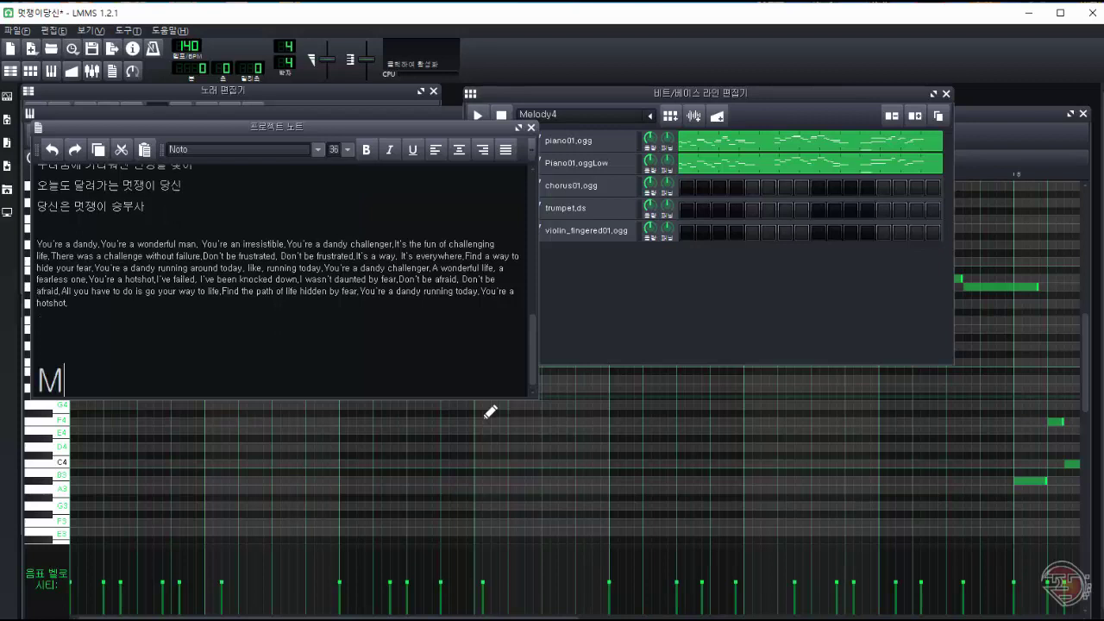
text(elody )
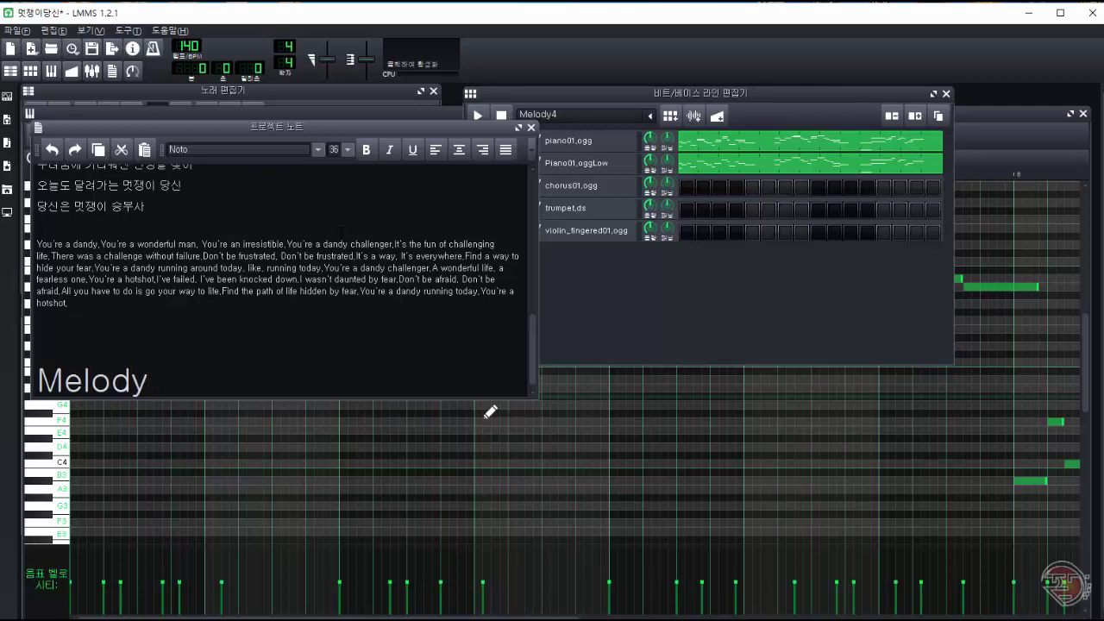
text(End)
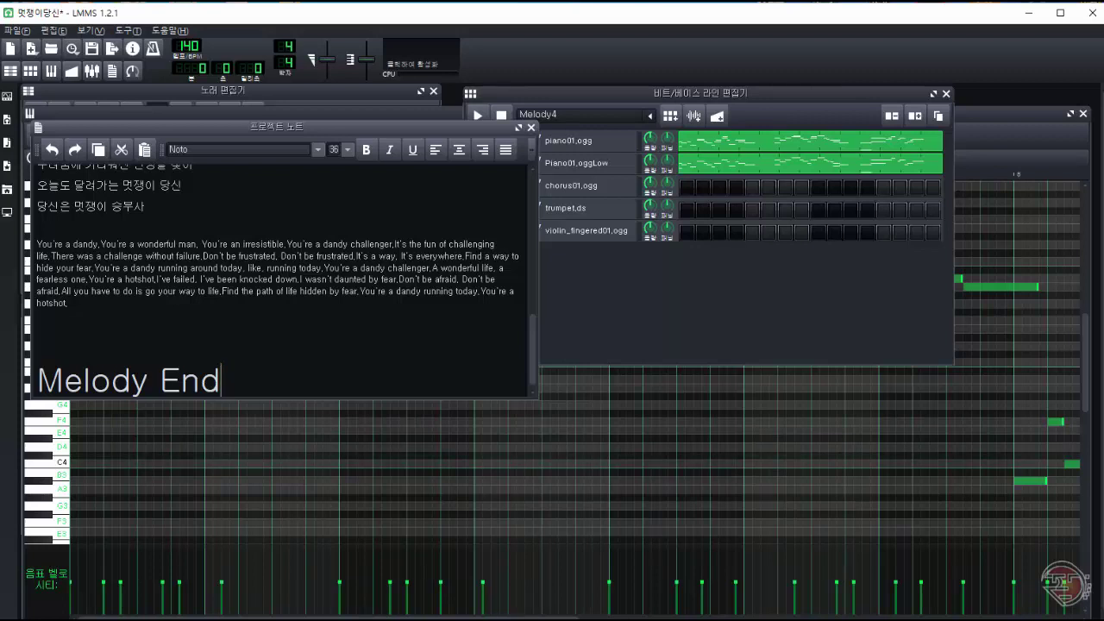
click(813, 619)
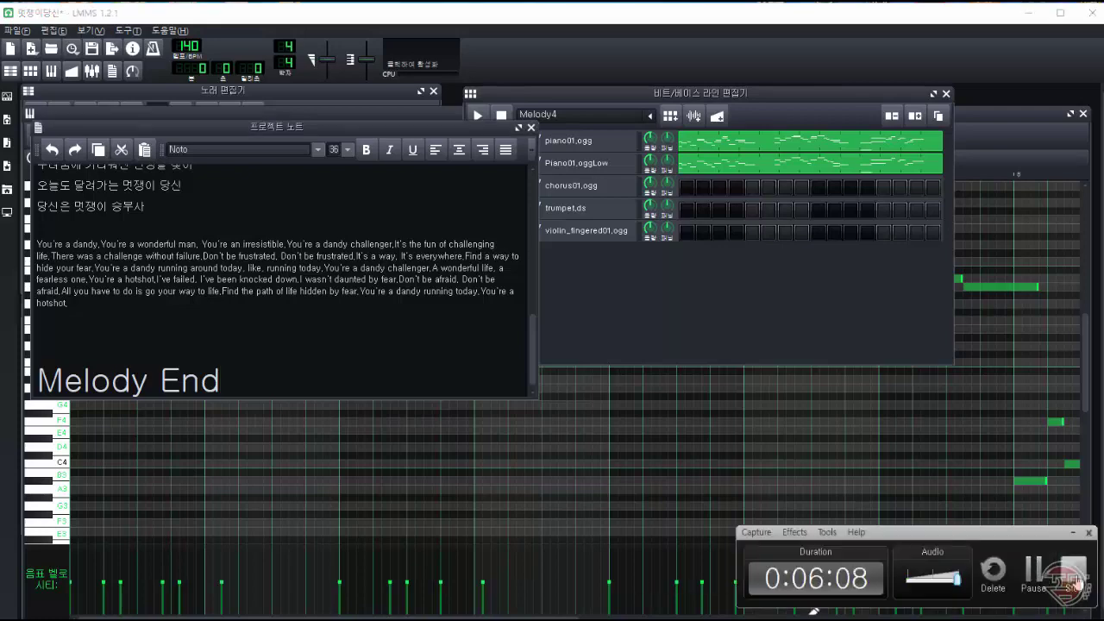
click(1074, 572)
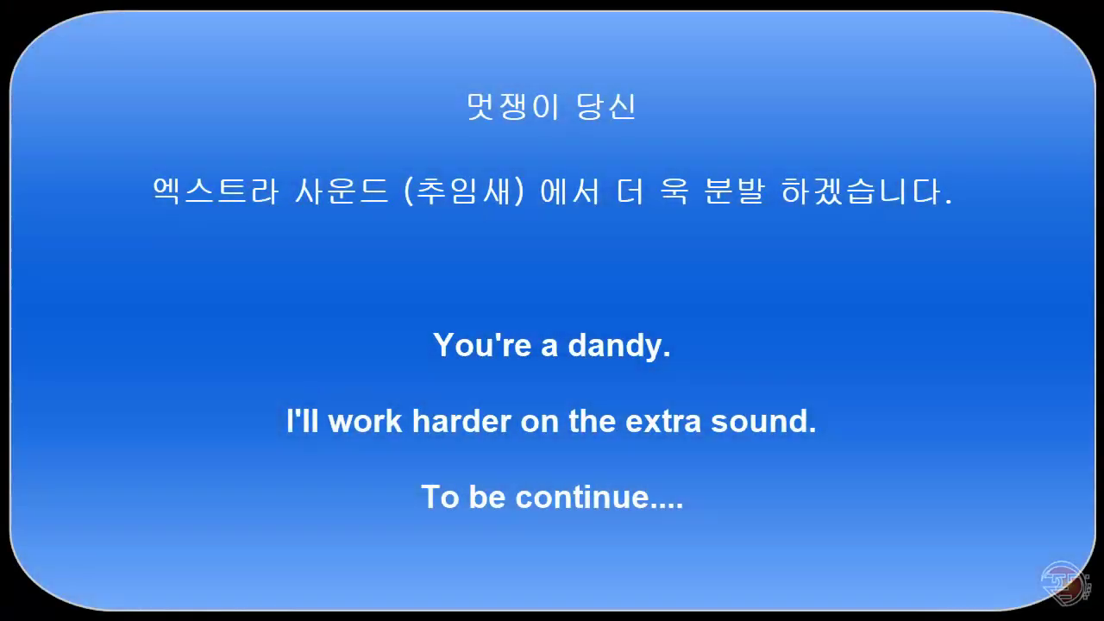